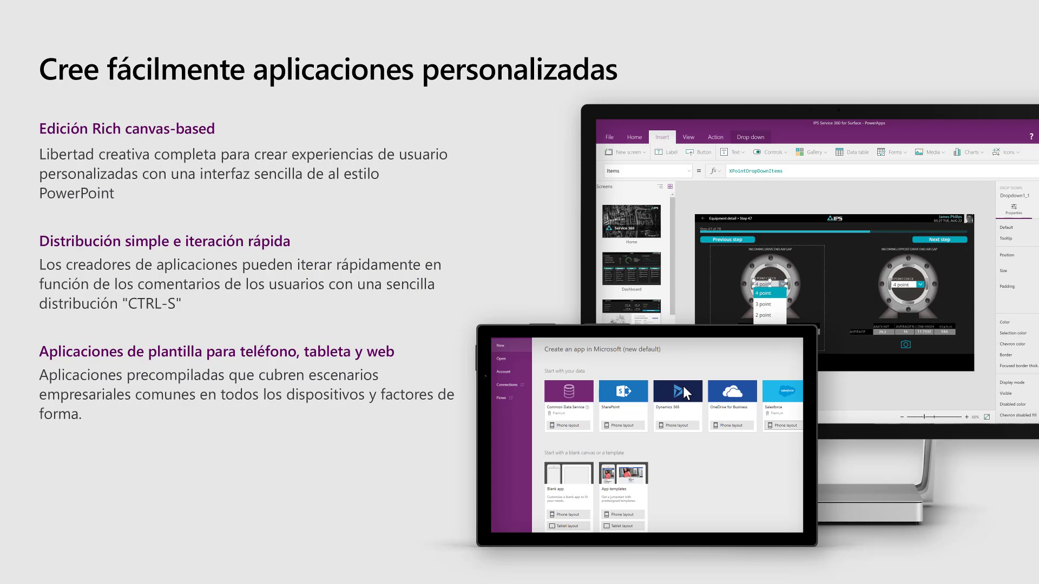
# Bring up the window switcher while presenting the 'Cree fácilmente aplicaciones personalizadas' slide
pyautogui.hotkey('alt', 'Tab')
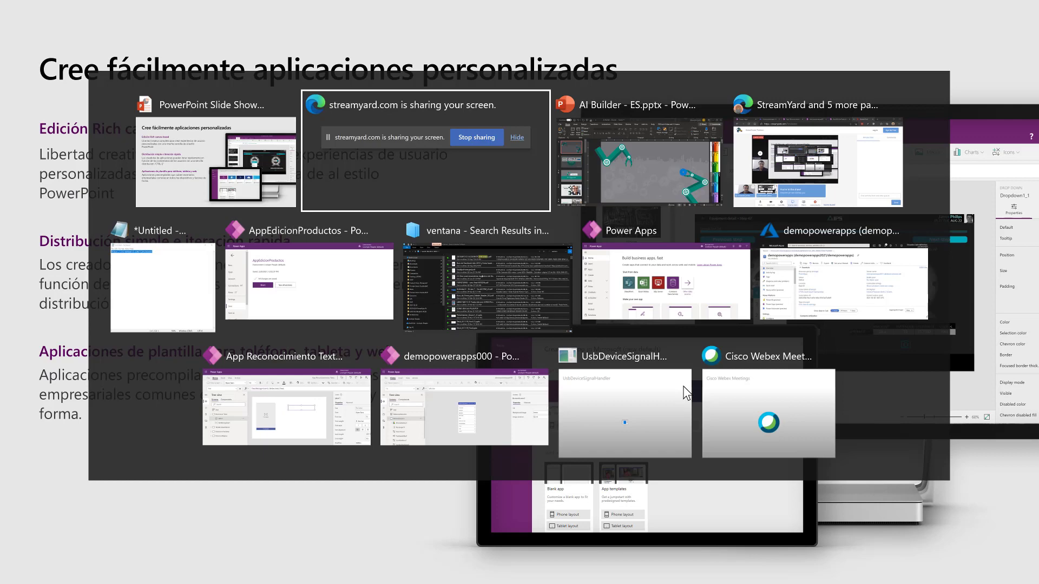
# Switch to the Azure portal and go from the demopowerapps database to the PowerApps resource group
pyautogui.hotkey('alt', 'Tab')
pyautogui.hotkey('alt', 'Tab')
pyautogui.hotkey('alt', 'Tab')
pyautogui.hotkey('alt', 'Tab')
pyautogui.hotkey('alt', 'Tab')
pyautogui.hotkey('alt', 'Tab')
pyautogui.hotkey('alt', 'Tab')
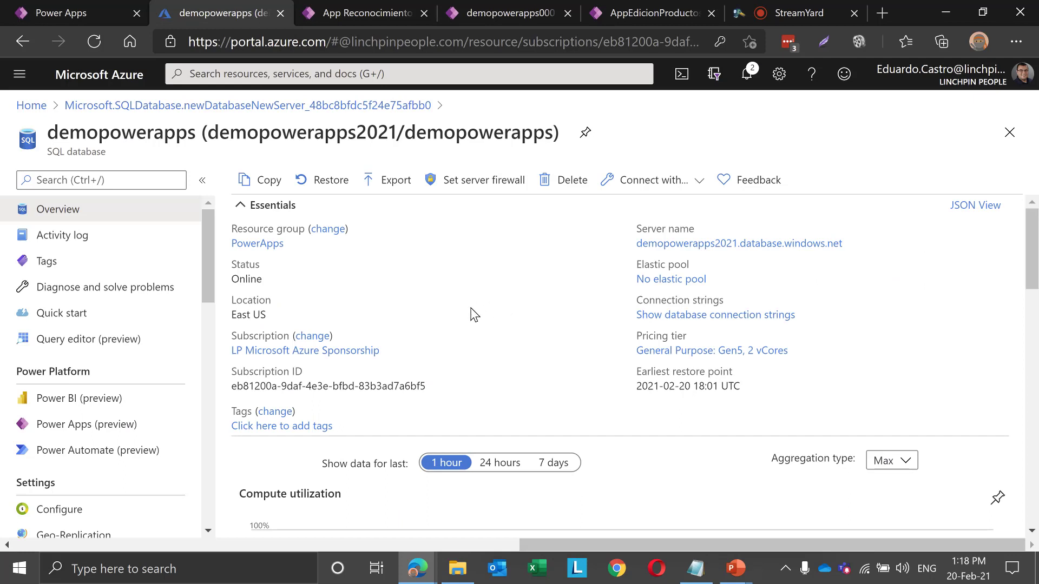
pyautogui.scroll(-1, 472, 312)
pyautogui.scroll(1, 471, 314)
pyautogui.click(257, 244)
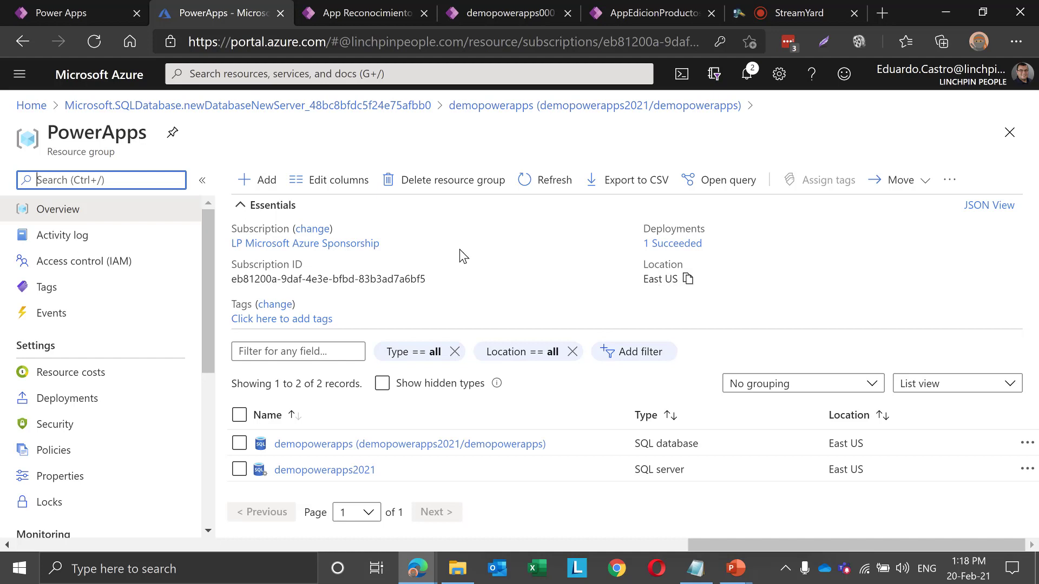
# Add a resource by searching the Marketplace for 'SQL Database' and starting its creation
pyautogui.click(267, 189)
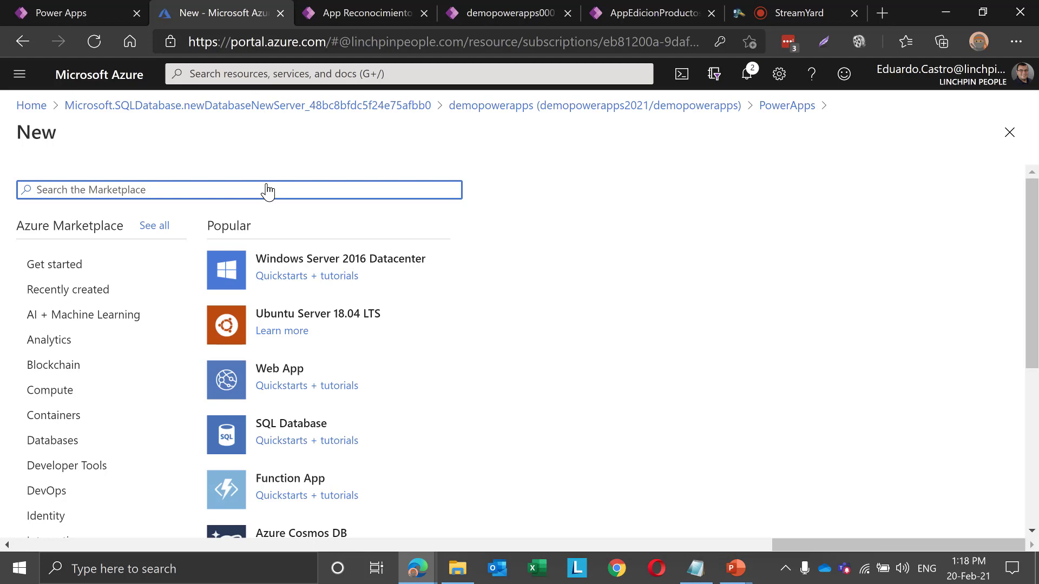
pyautogui.write('SQL Dat')
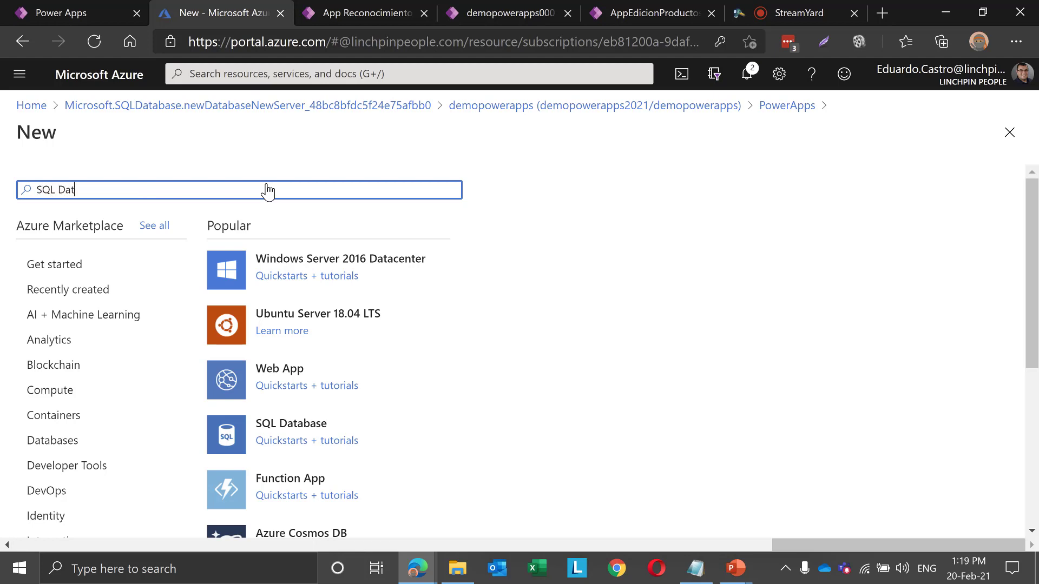
pyautogui.write('abase')
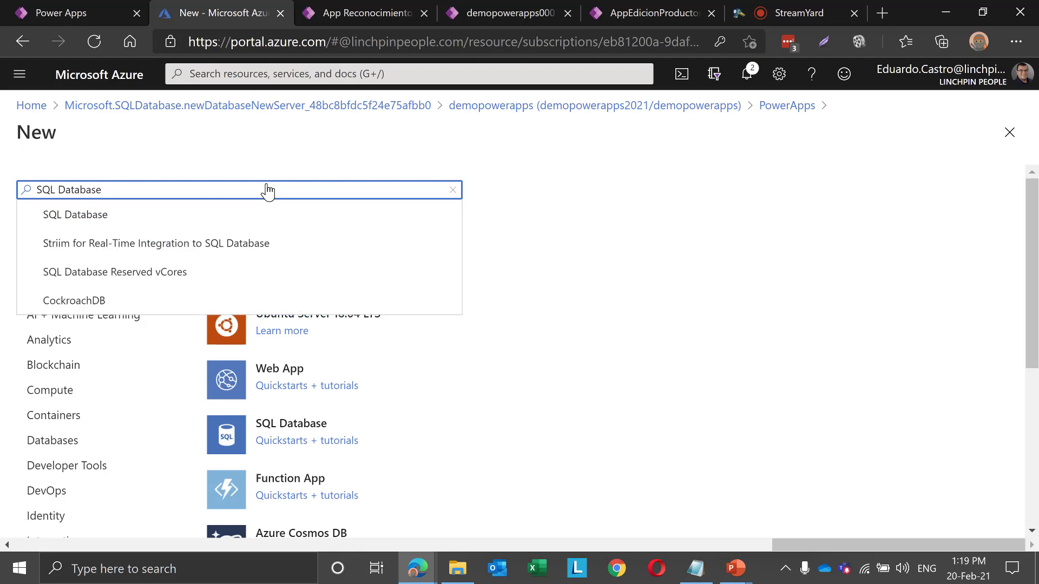
pyautogui.click(81, 227)
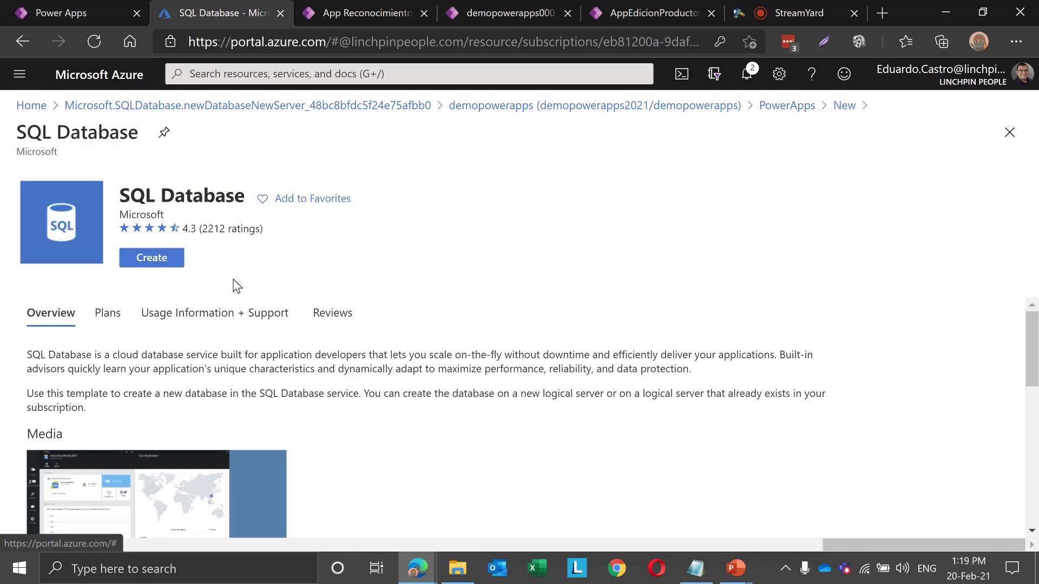
pyautogui.click(158, 270)
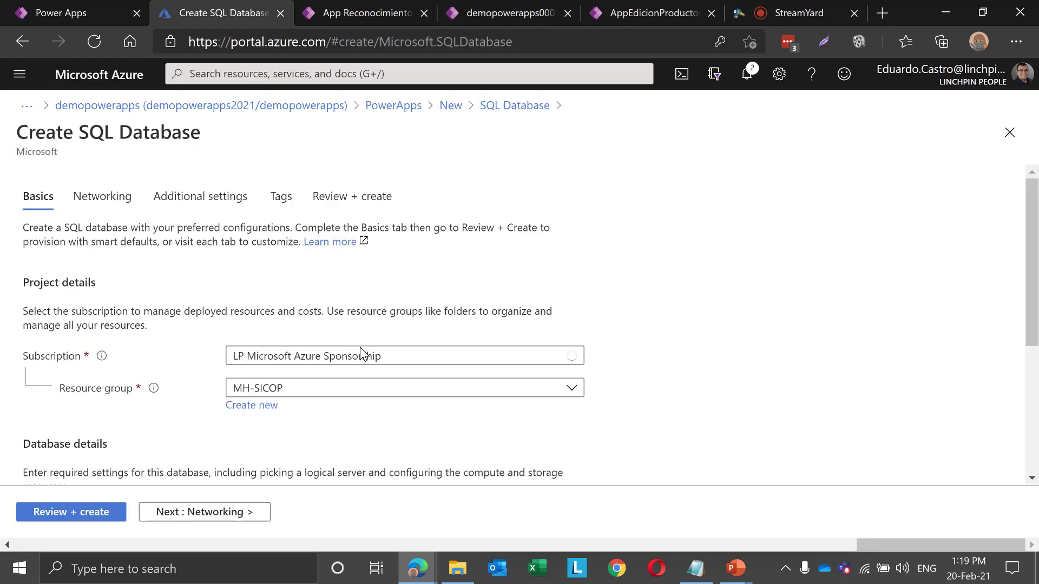
# Set the new database's resource group to PowerApps
pyautogui.click(422, 393)
pyautogui.click(357, 253)
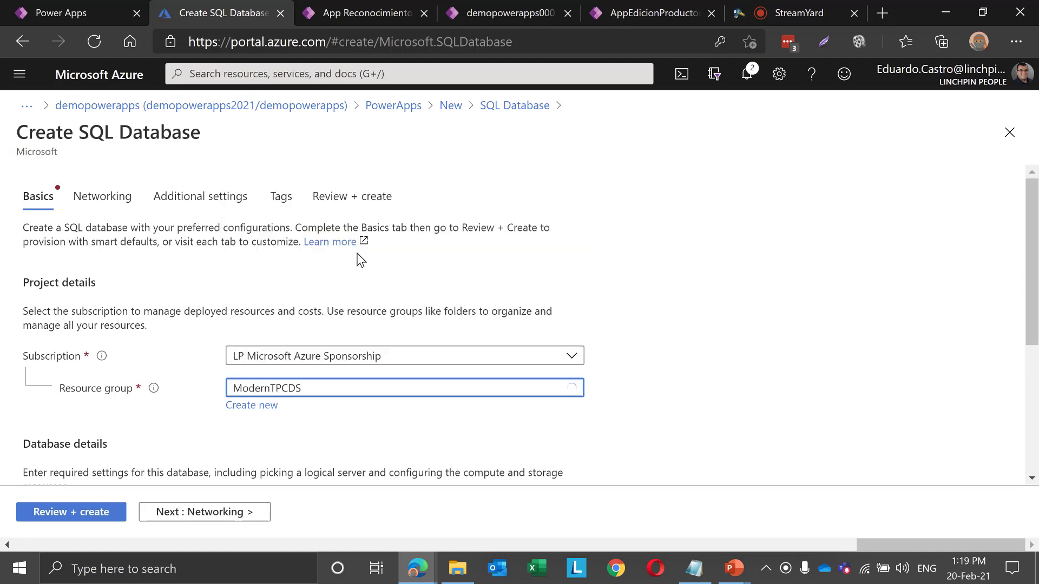
pyautogui.scroll(-1, 629, 416)
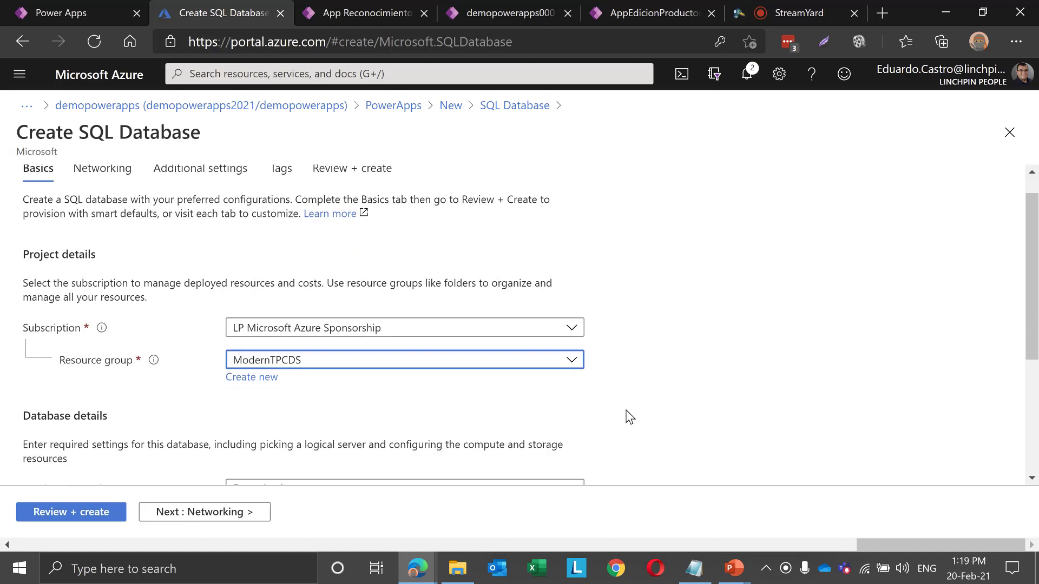
pyautogui.scroll(-2, 629, 416)
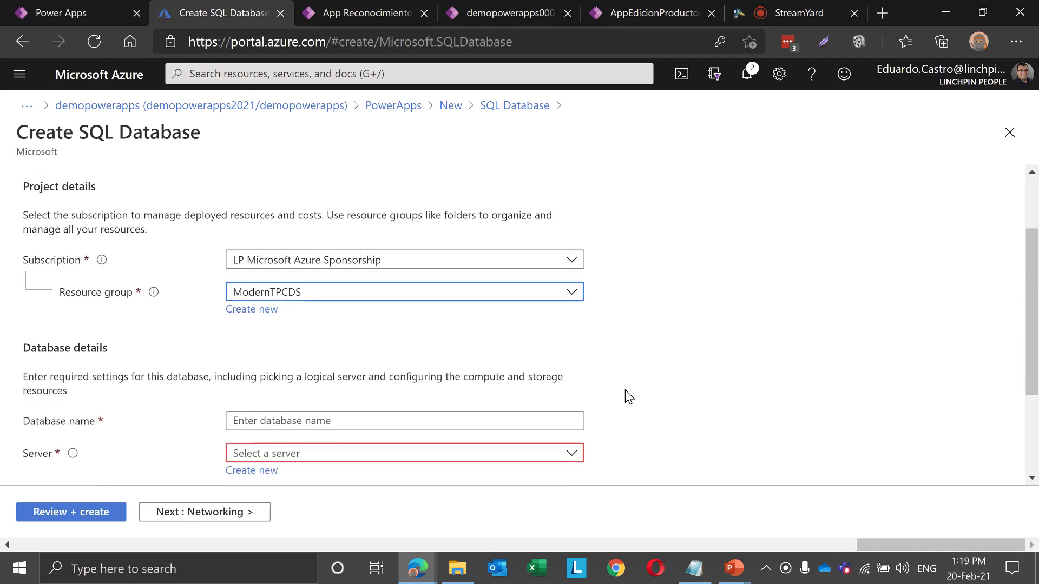
pyautogui.click(576, 301)
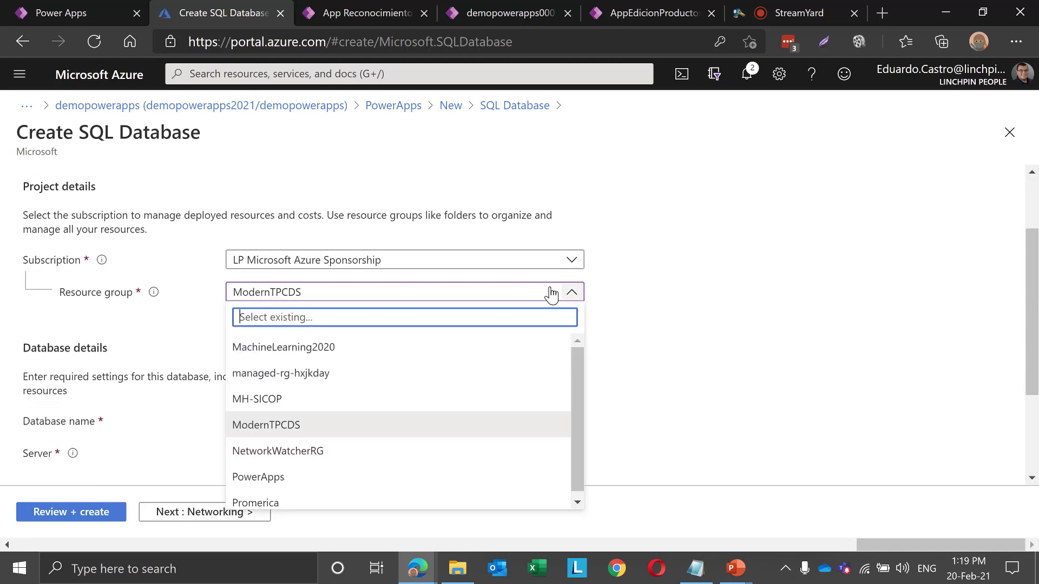
pyautogui.click(275, 479)
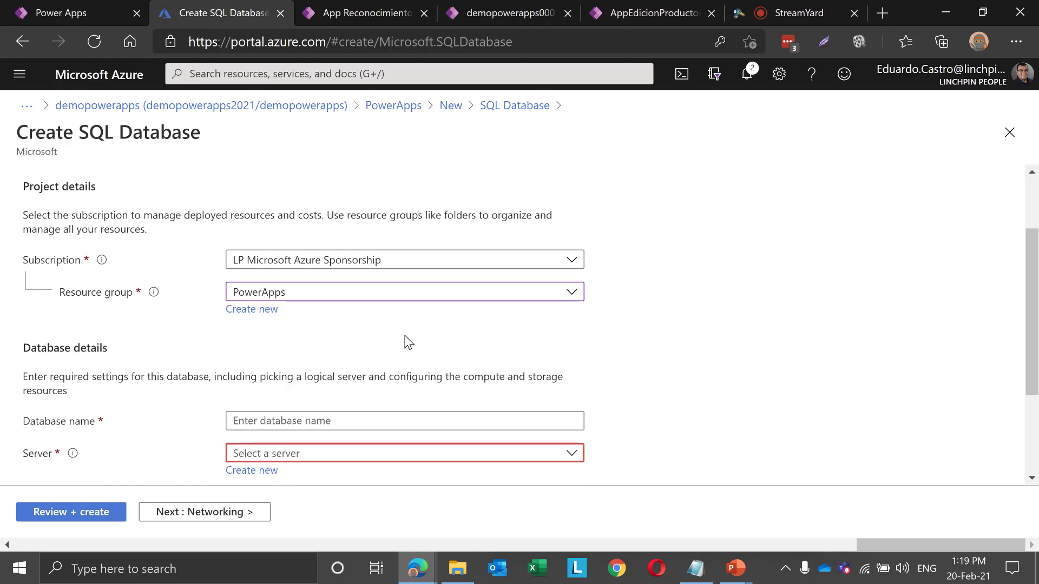
# Name the database 'demostracionpowerapp'
pyautogui.scroll(-3, 409, 342)
pyautogui.click(309, 325)
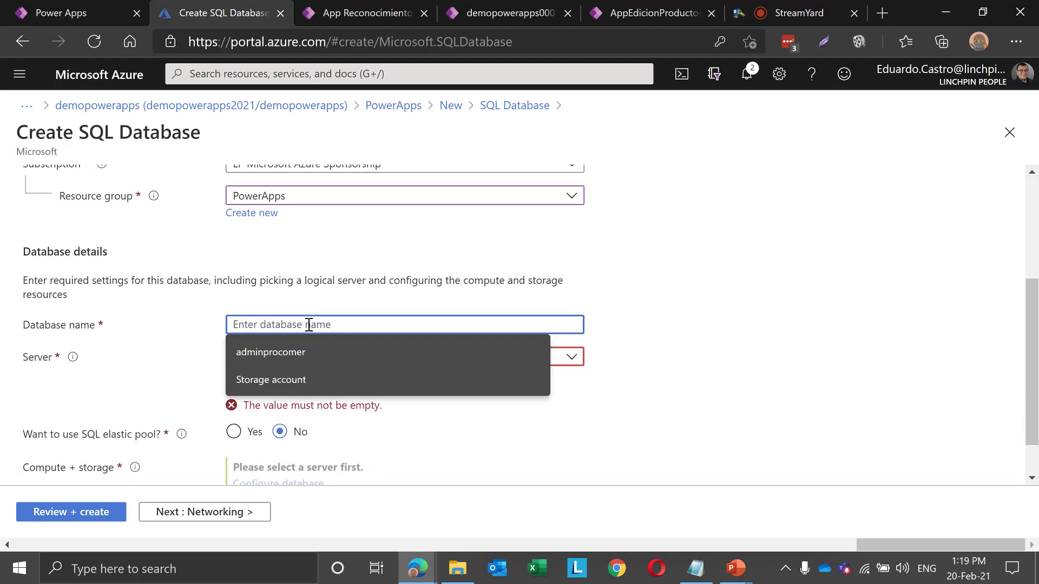
pyautogui.write('fd')
pyautogui.press('BackSpace')
pyautogui.press('BackSpace')
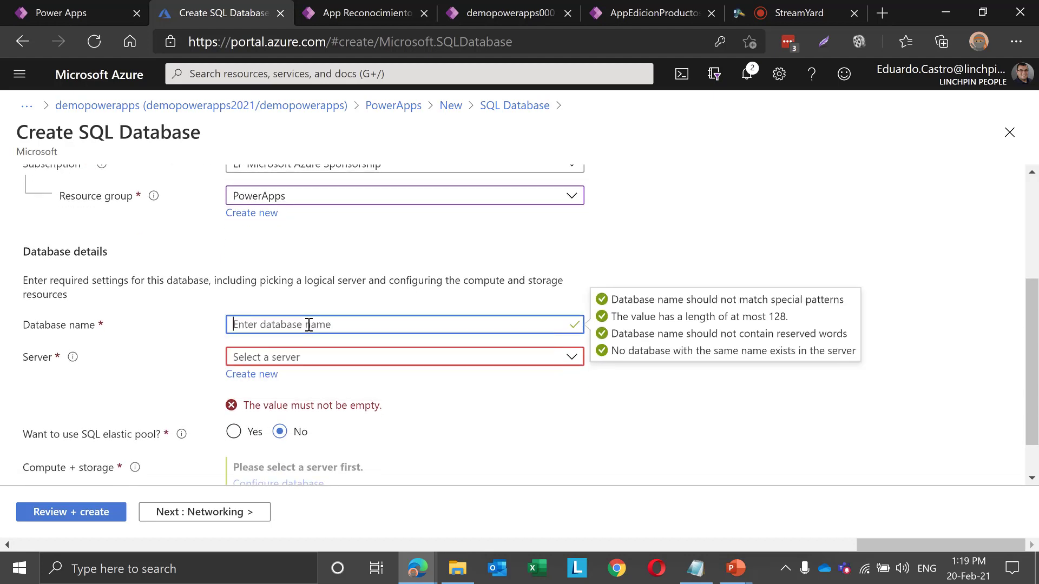
pyautogui.write('f')
pyautogui.press('BackSpace')
pyautogui.write('demostracionpowerapp')
# Create a new server 'demostracionpowerapp' with a server admin login and confirmed password
pyautogui.click(268, 375)
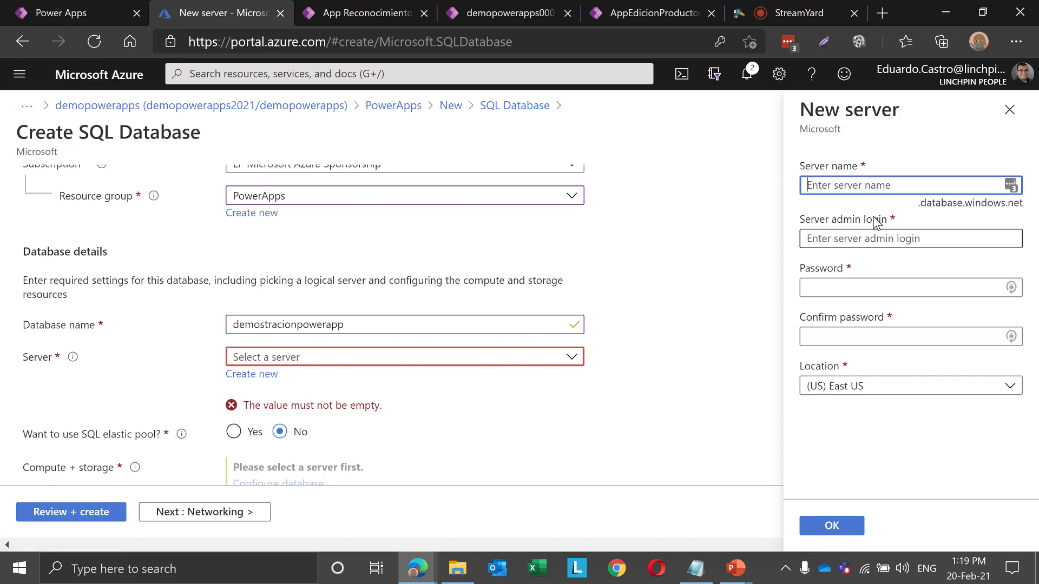
pyautogui.write('demostracionpower')
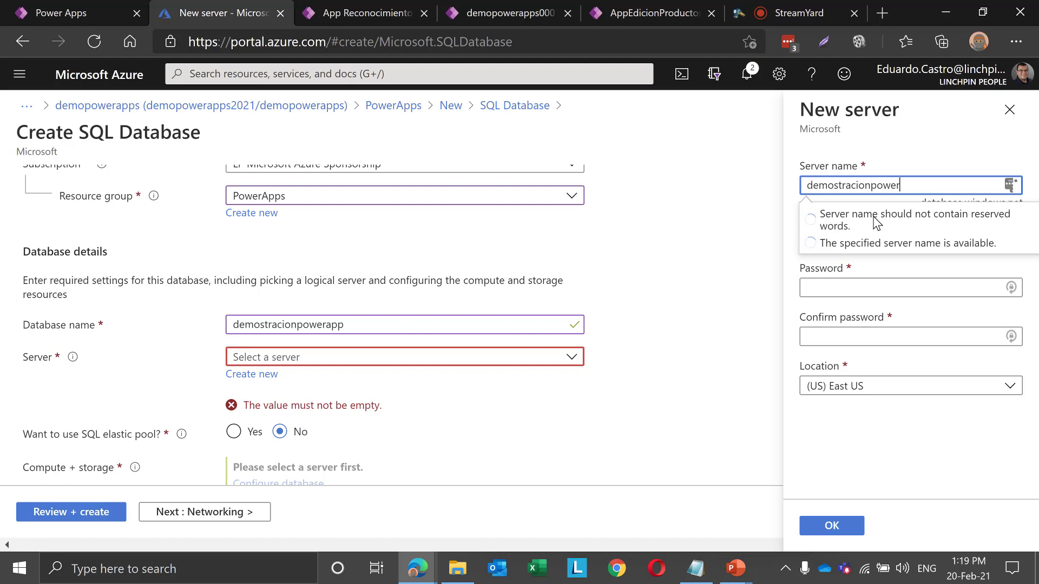
pyautogui.write('app')
pyautogui.click(911, 202)
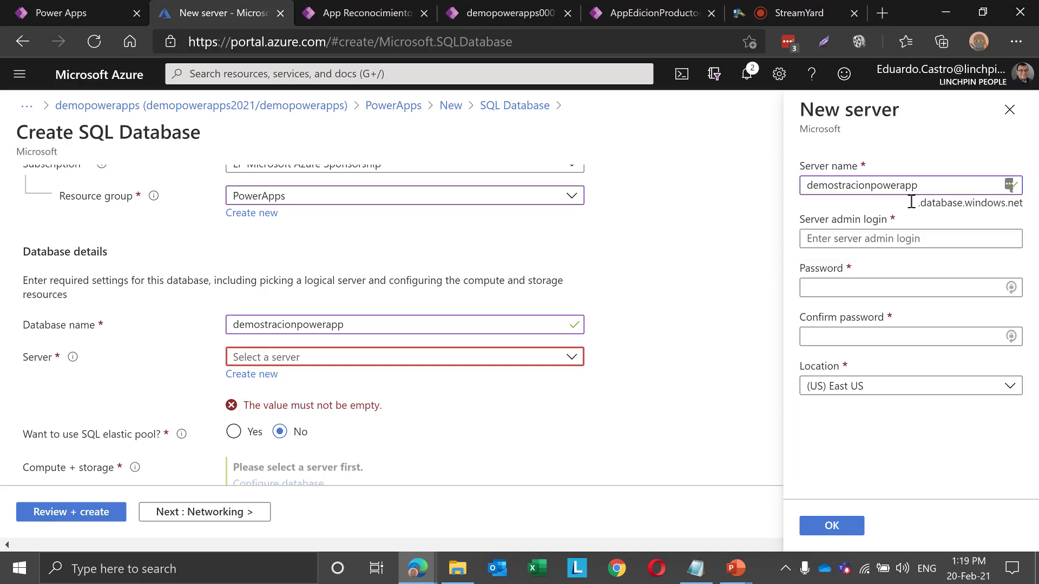
pyautogui.click(890, 236)
pyautogui.write('ec')
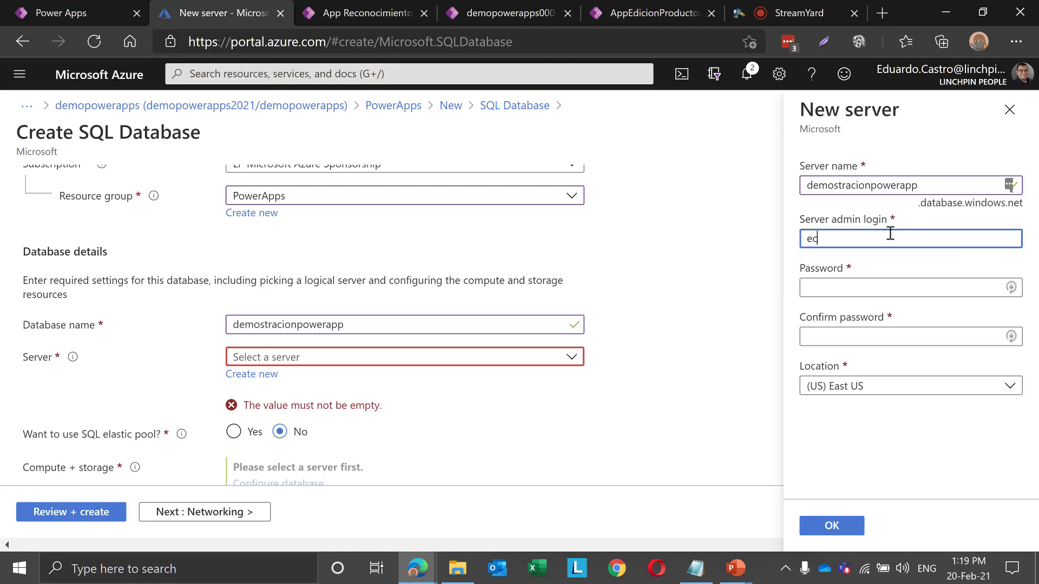
pyautogui.write('astro')
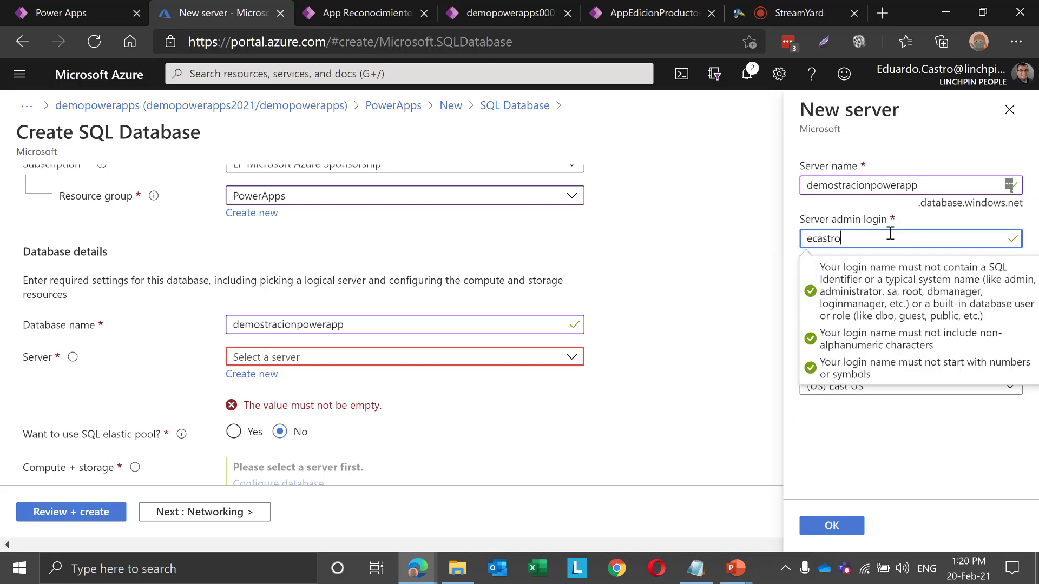
pyautogui.press('Tab')
pyautogui.write('•••••')
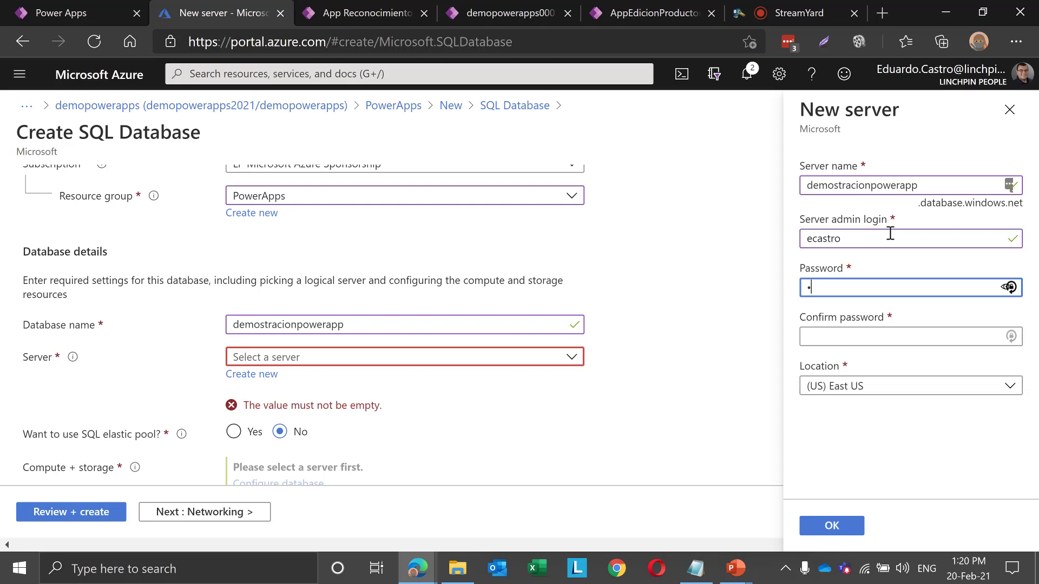
pyautogui.write('•••')
pyautogui.press('Tab')
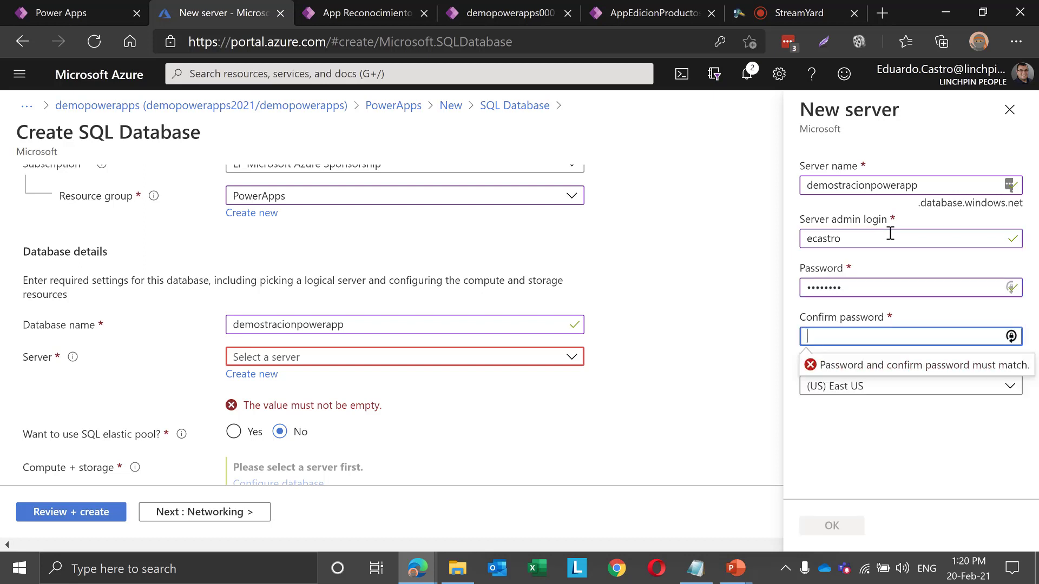
pyautogui.write('••••••••')
pyautogui.click(911, 471)
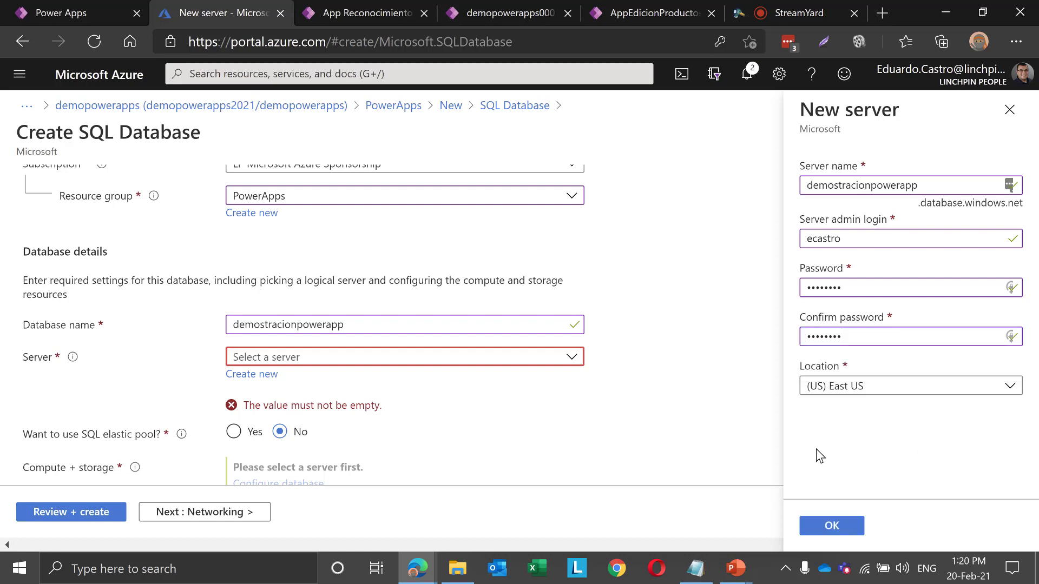
pyautogui.click(845, 527)
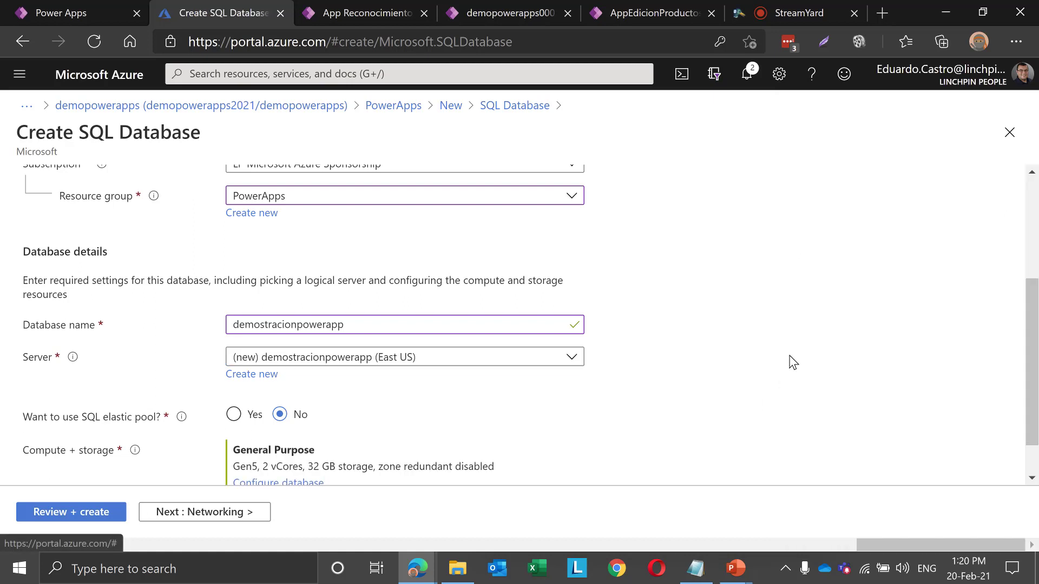
pyautogui.scroll(-2, 793, 363)
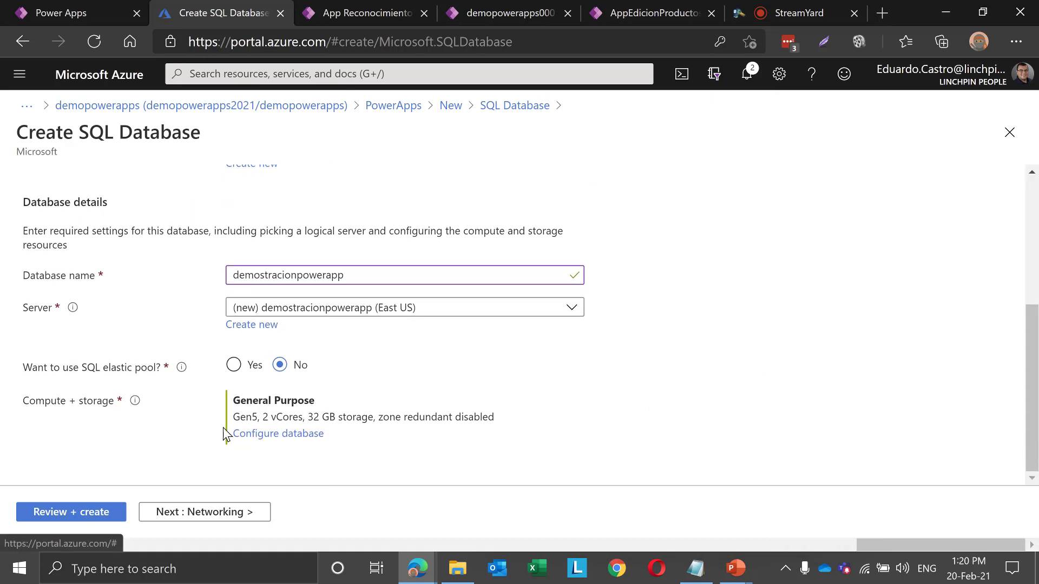
# Configure compute and storage to 2 vCores with a 41 GB maximum data size
pyautogui.click(283, 440)
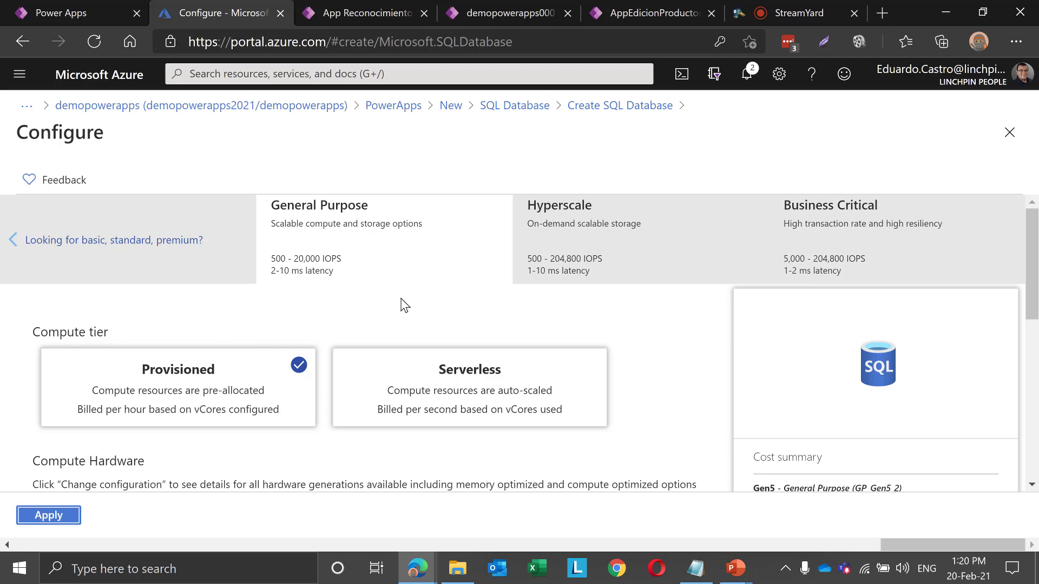
pyautogui.scroll(-1, 403, 305)
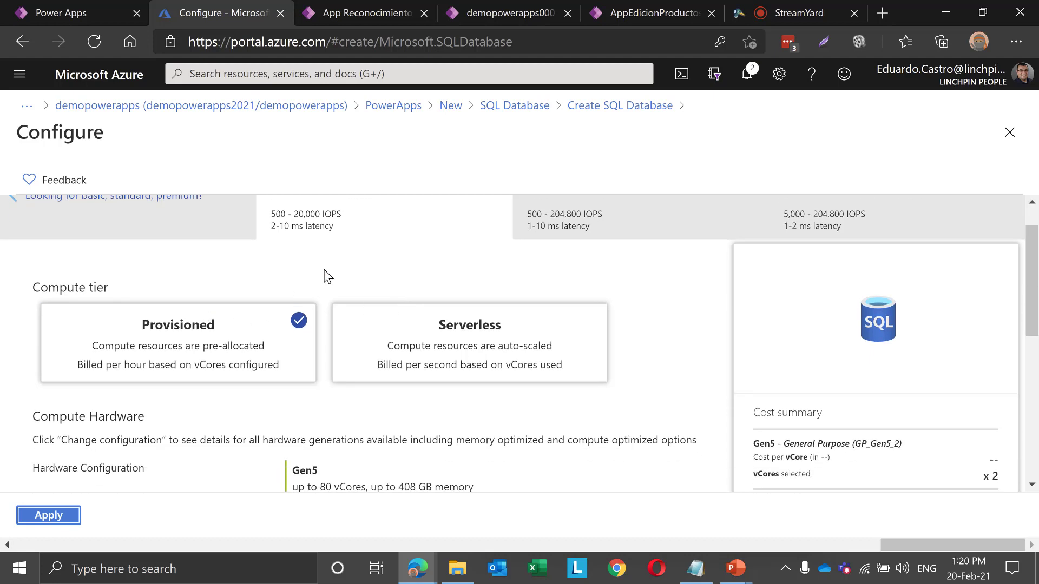
pyautogui.scroll(1, 328, 276)
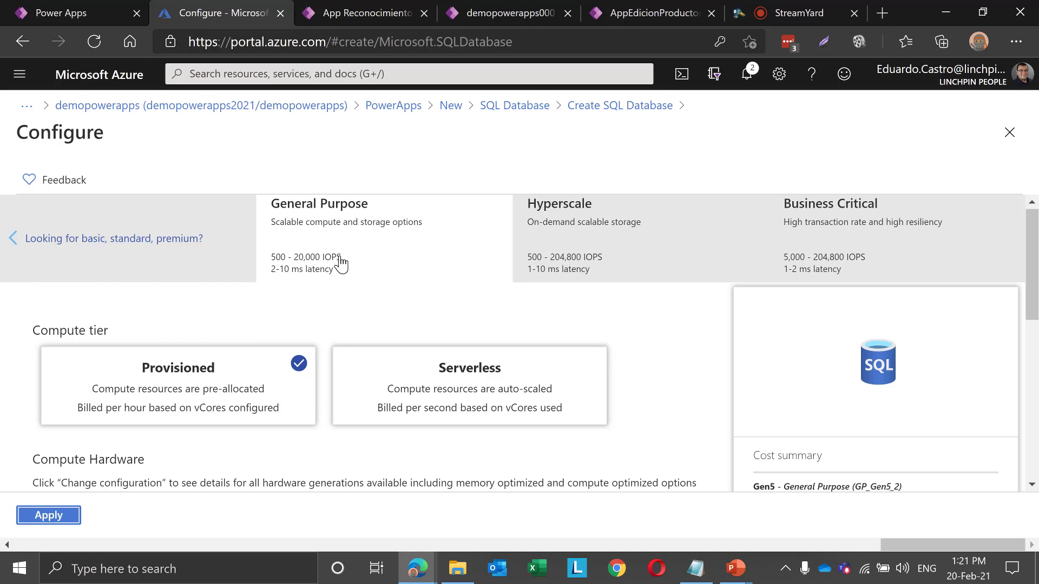
pyautogui.scroll(-4, 341, 262)
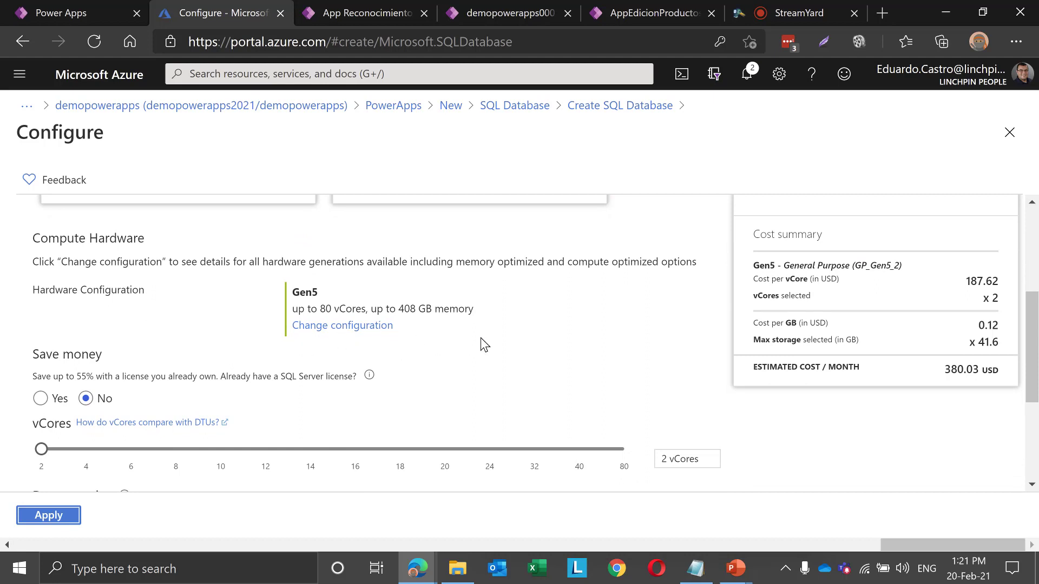
pyautogui.scroll(-4, 481, 338)
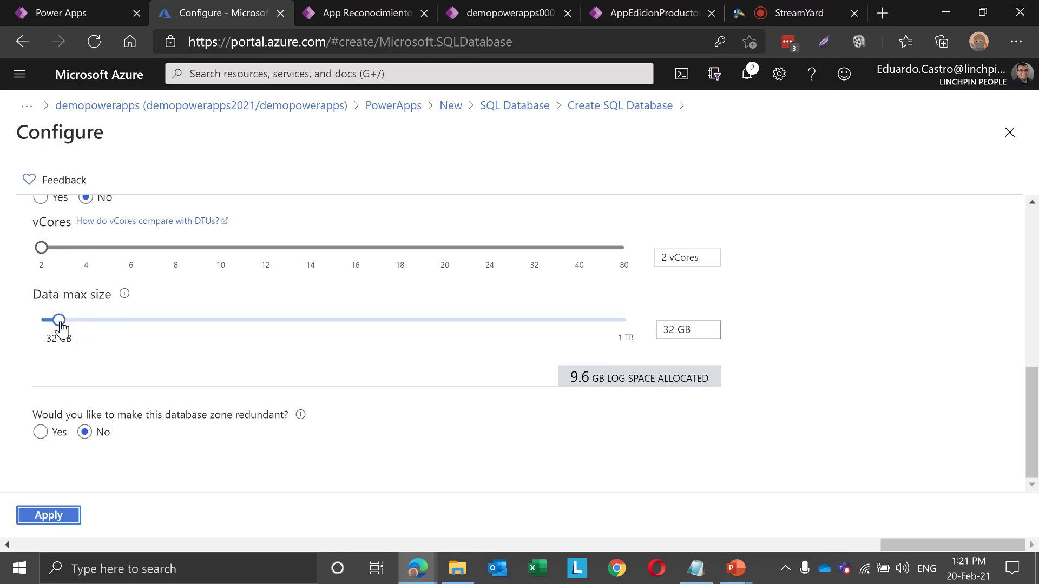
pyautogui.moveTo(62, 327)
pyautogui.mouseDown()
pyautogui.moveTo(132, 325)
pyautogui.moveTo(65, 331)
pyautogui.mouseUp()
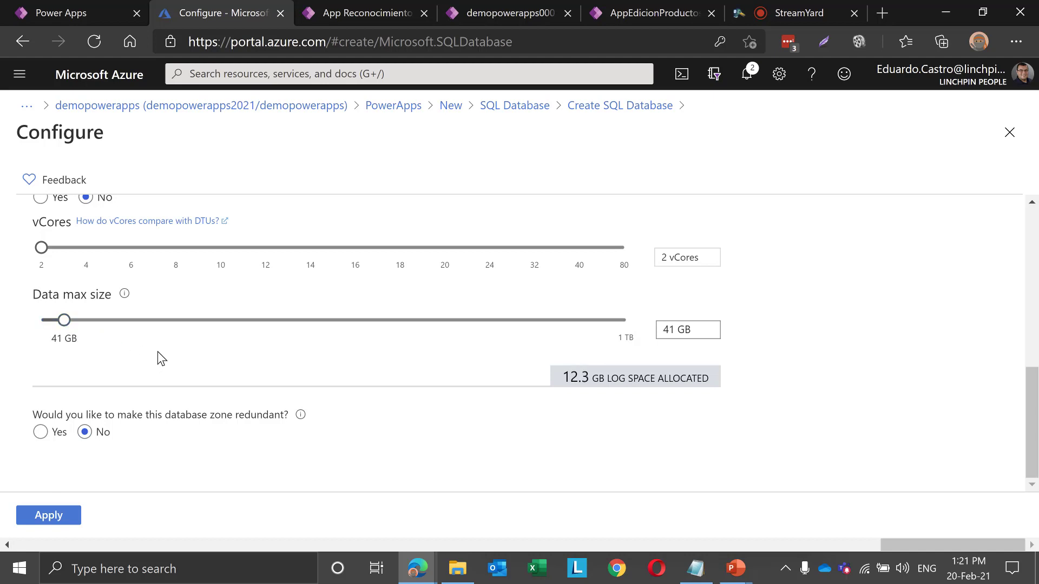
pyautogui.moveTo(42, 250)
pyautogui.mouseDown()
pyautogui.moveTo(297, 272)
pyautogui.moveTo(55, 263)
pyautogui.mouseUp()
pyautogui.click(39, 520)
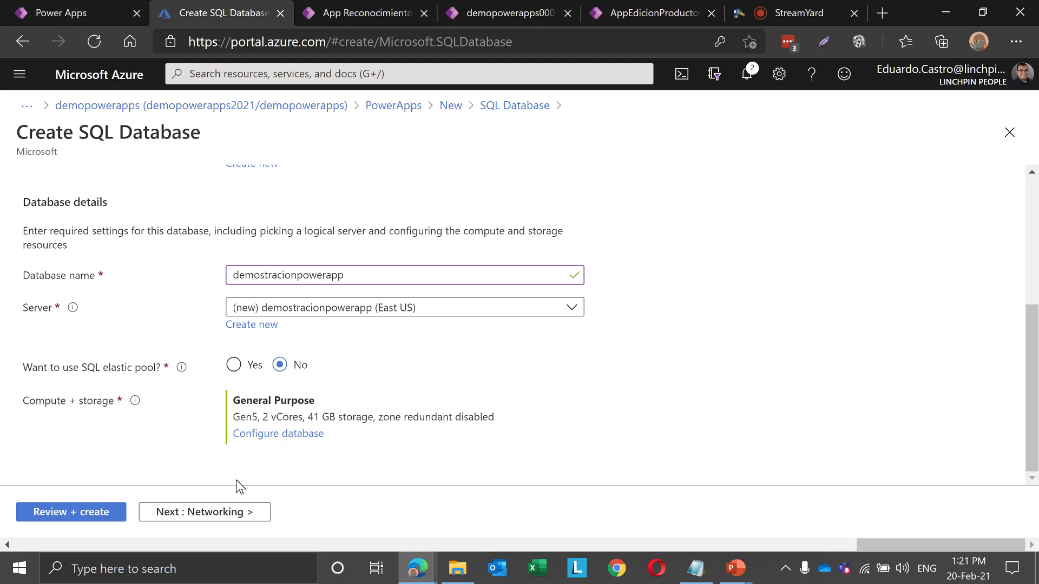
# Use a public endpoint, allowing Azure services and adding the current client IP to the firewall
pyautogui.click(206, 514)
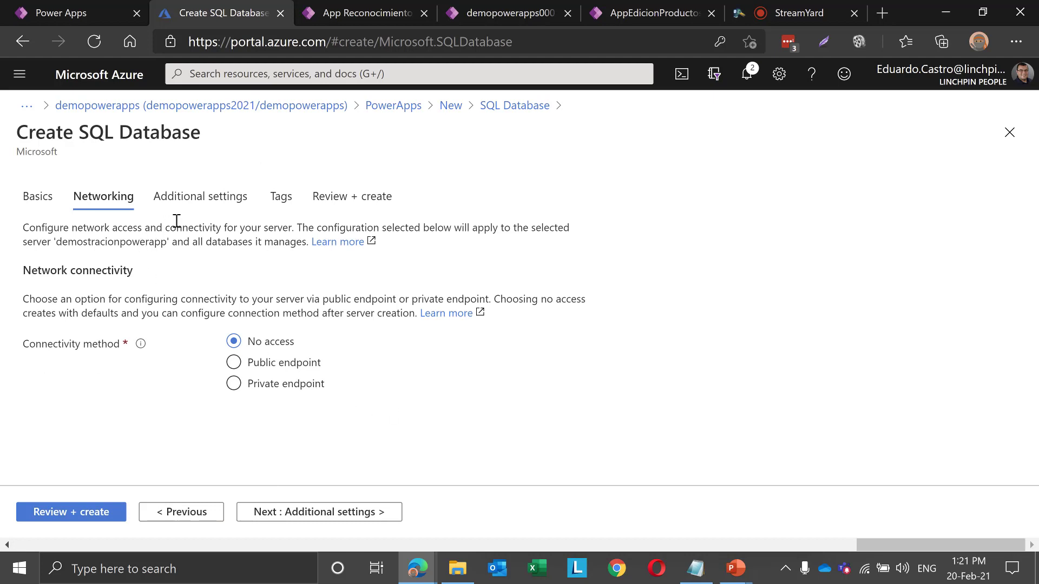
pyautogui.click(233, 362)
pyautogui.scroll(-2, 585, 377)
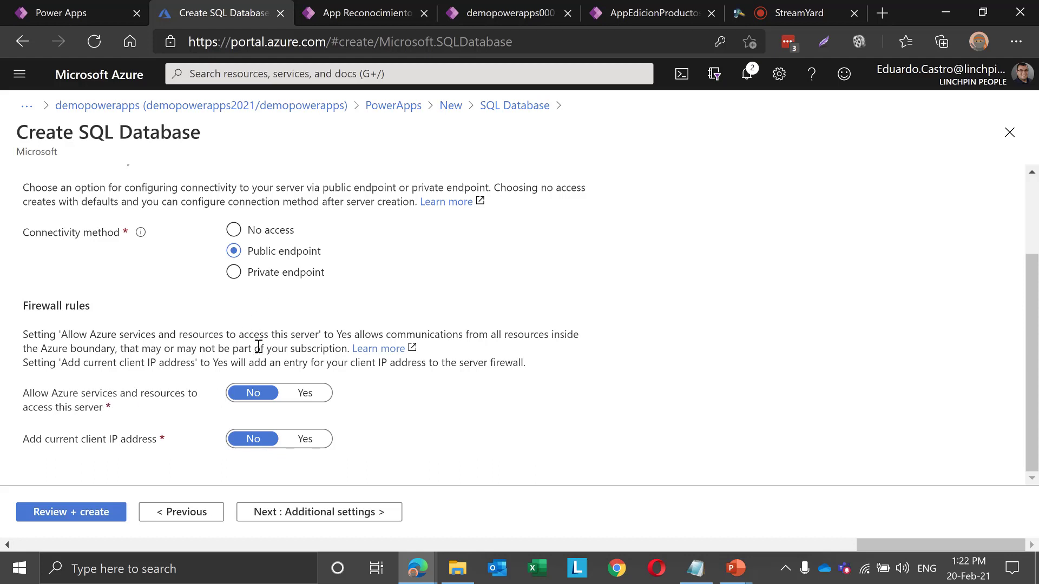
pyautogui.click(312, 395)
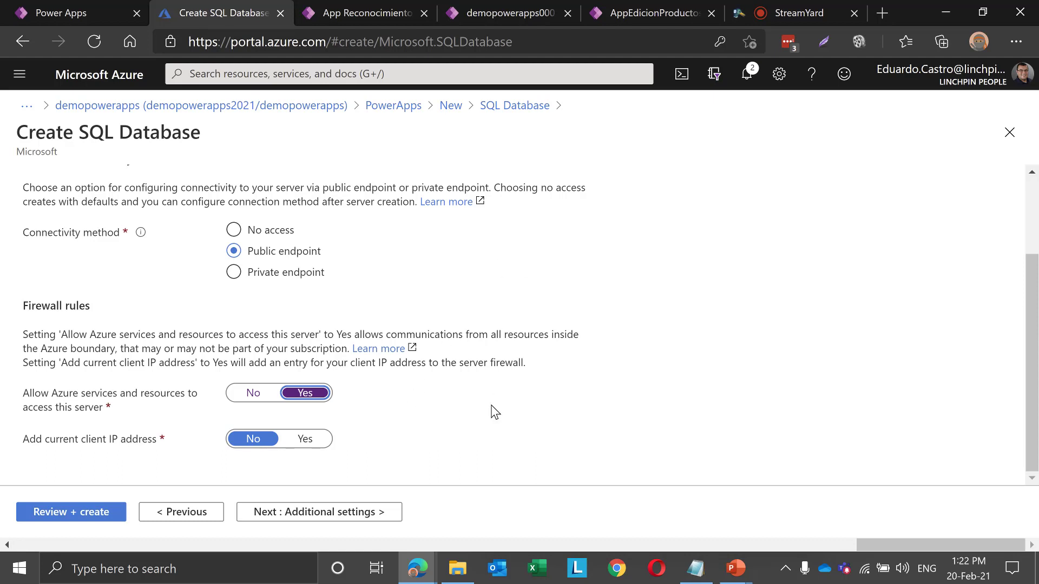
pyautogui.click(305, 439)
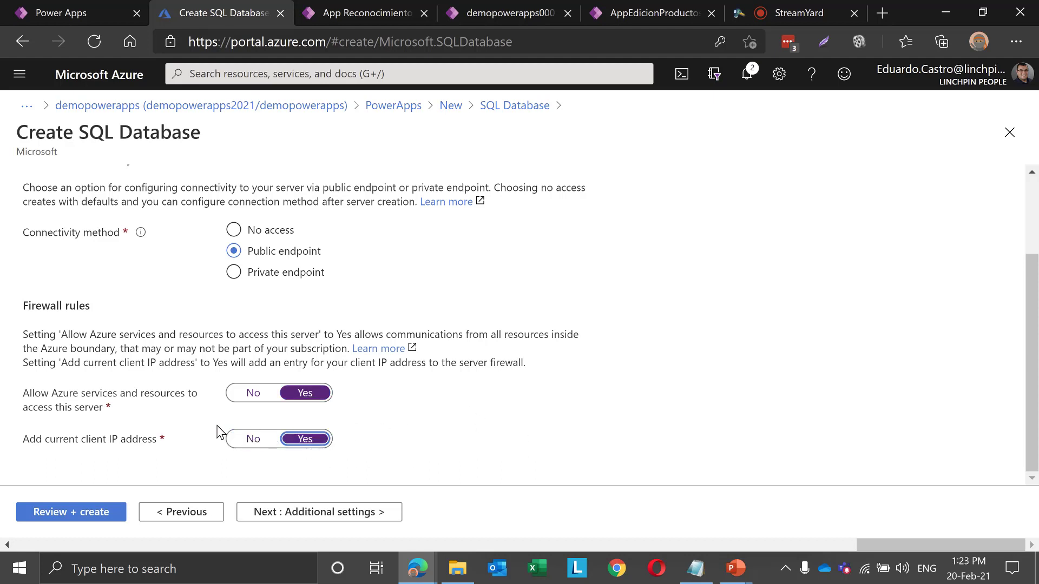
pyautogui.click(252, 439)
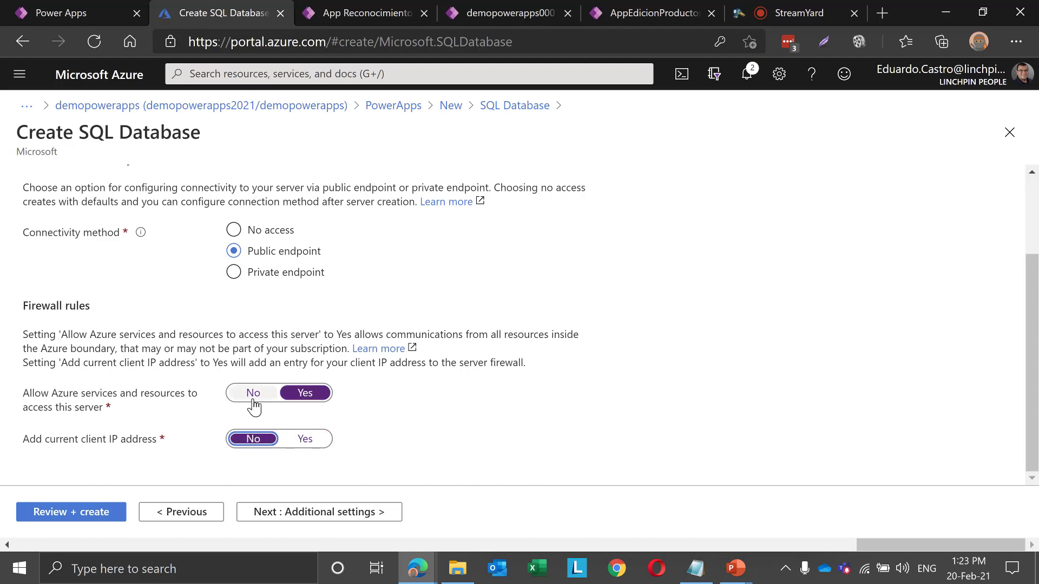
pyautogui.click(298, 441)
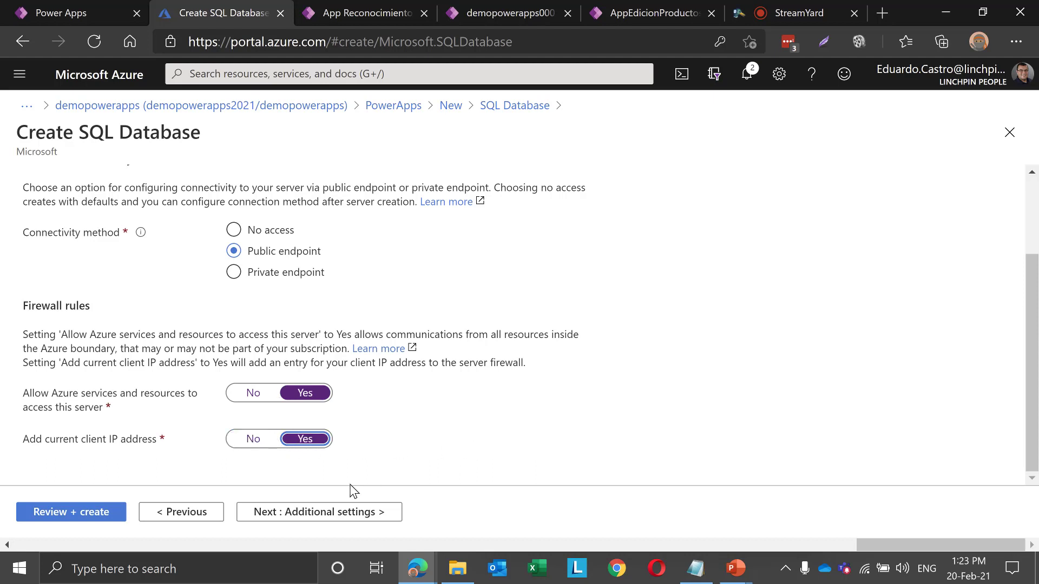
# Set Additional settings to use the AdventureWorksLT sample as existing data
pyautogui.click(306, 514)
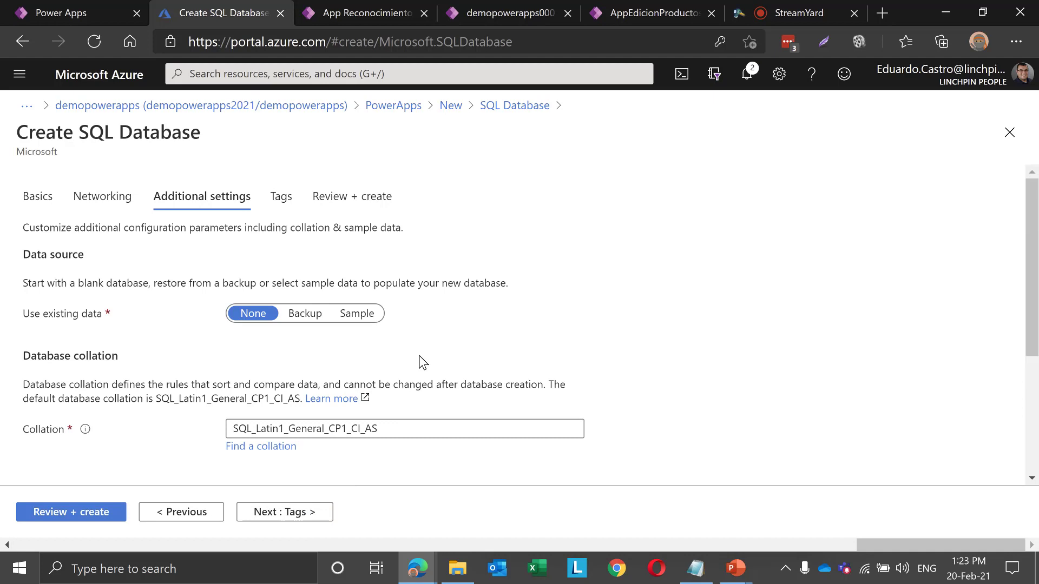
pyautogui.scroll(-2, 423, 362)
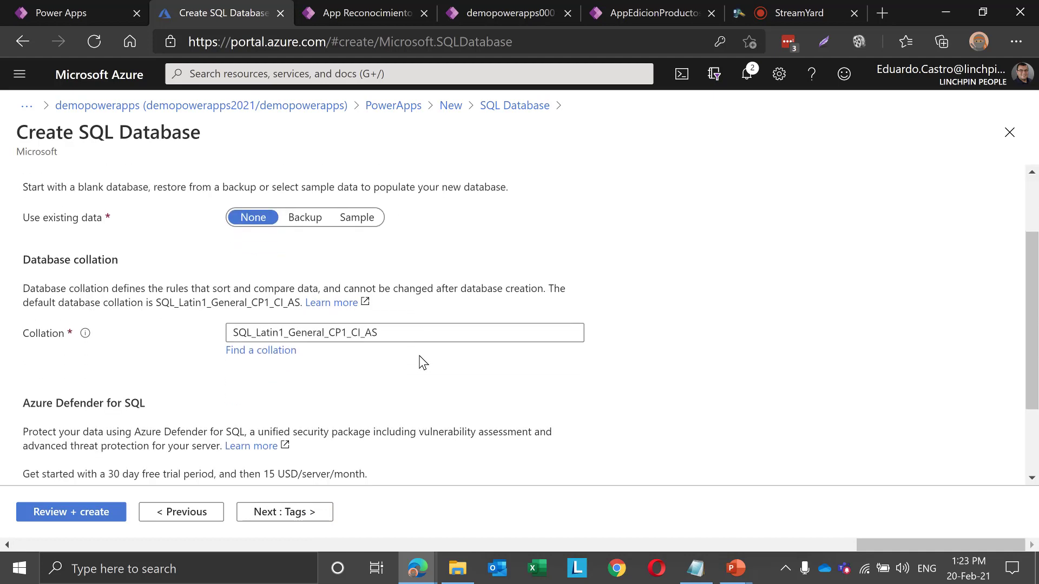
pyautogui.scroll(1, 423, 351)
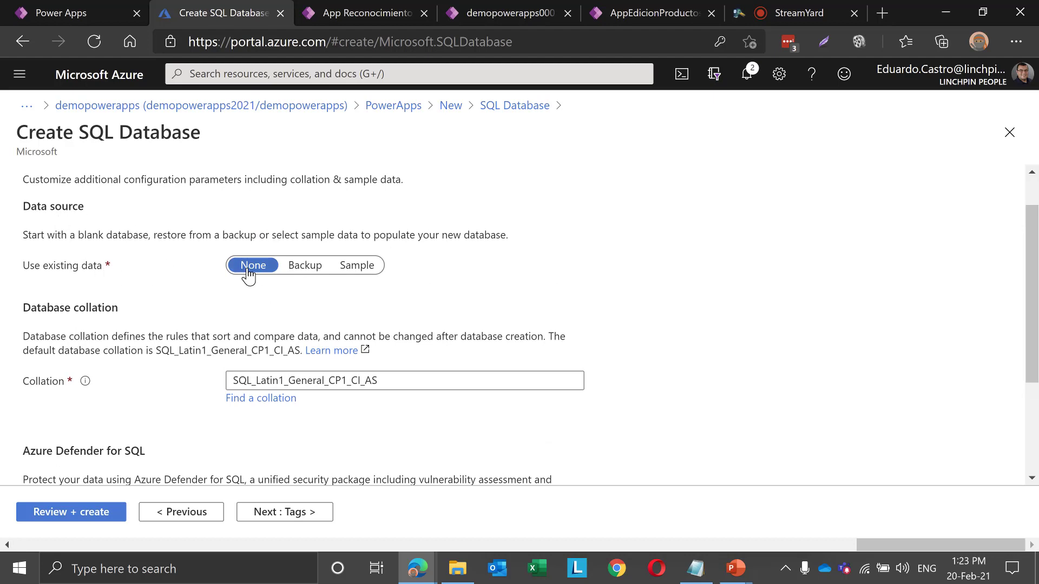
pyautogui.click(305, 268)
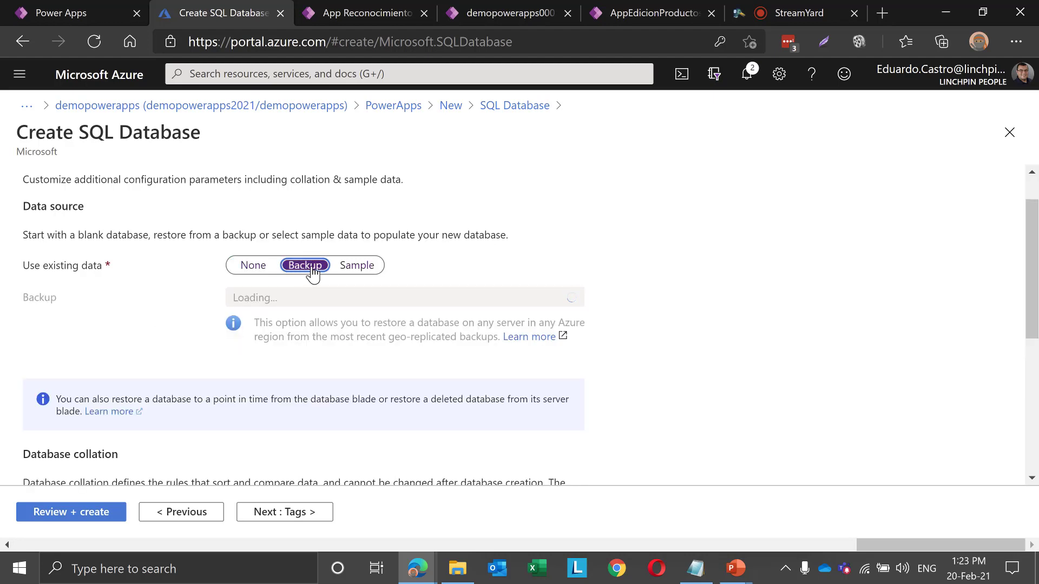
pyautogui.click(355, 266)
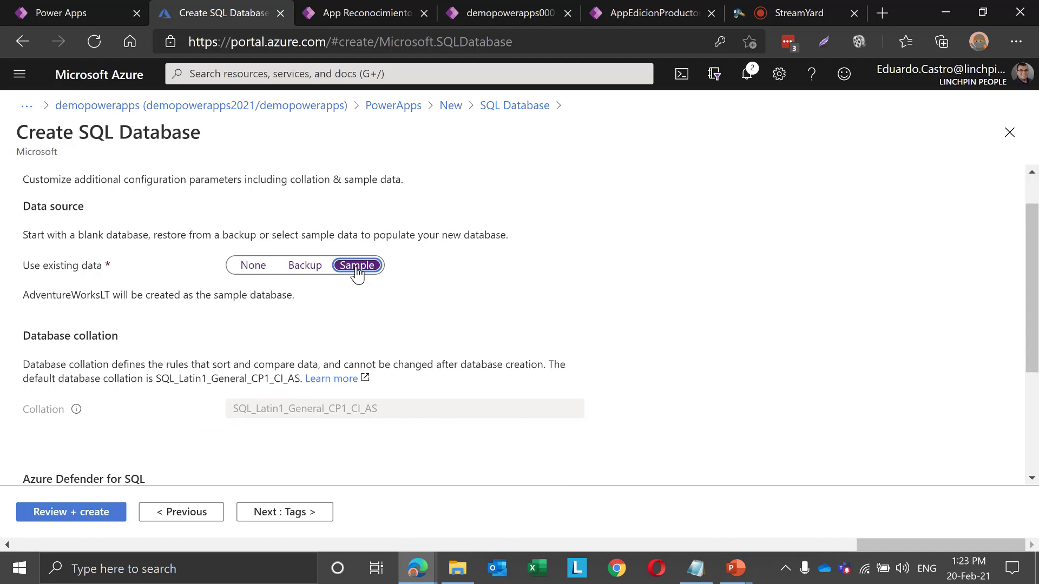
pyautogui.doubleClick(71, 297)
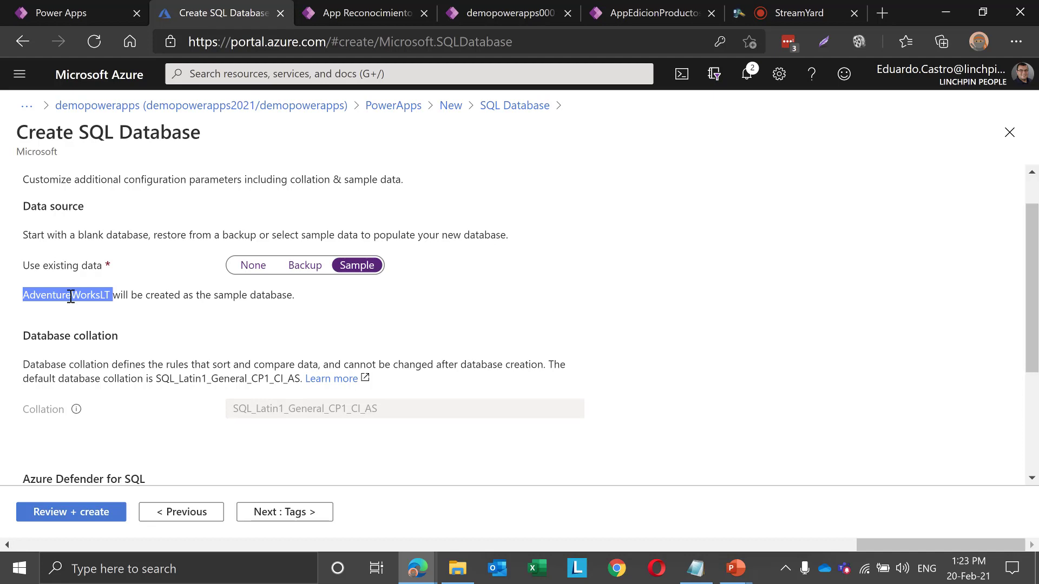
pyautogui.scroll(-3, 294, 319)
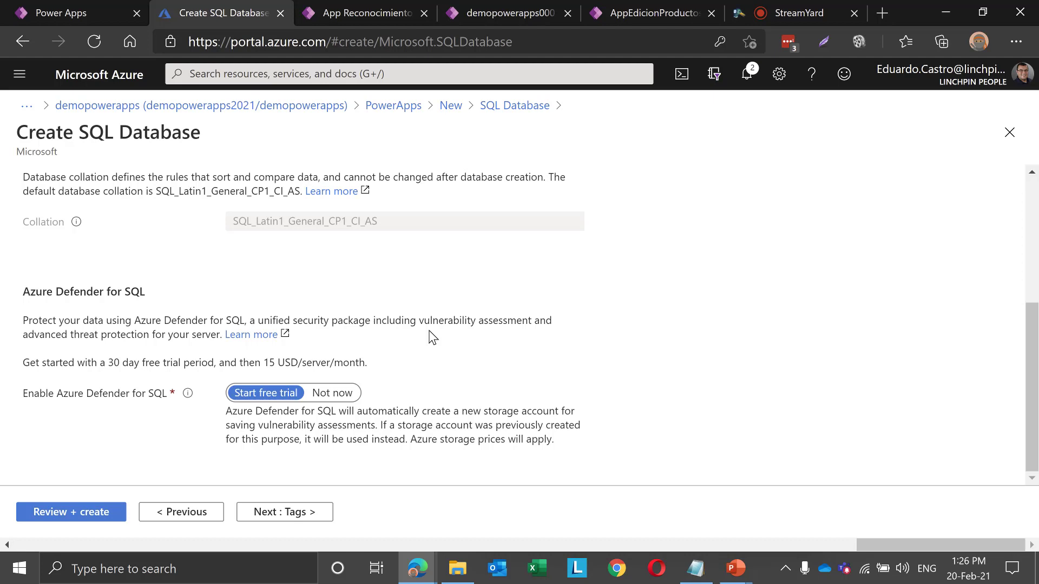
# Choose Not now for Azure Defender, review the settings and create the database
pyautogui.click(336, 393)
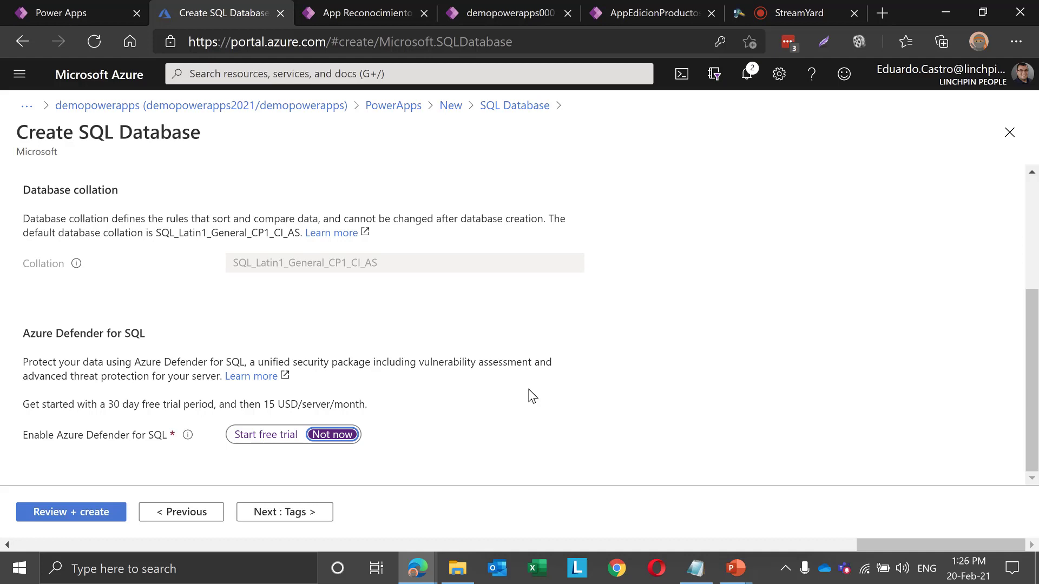
pyautogui.click(91, 516)
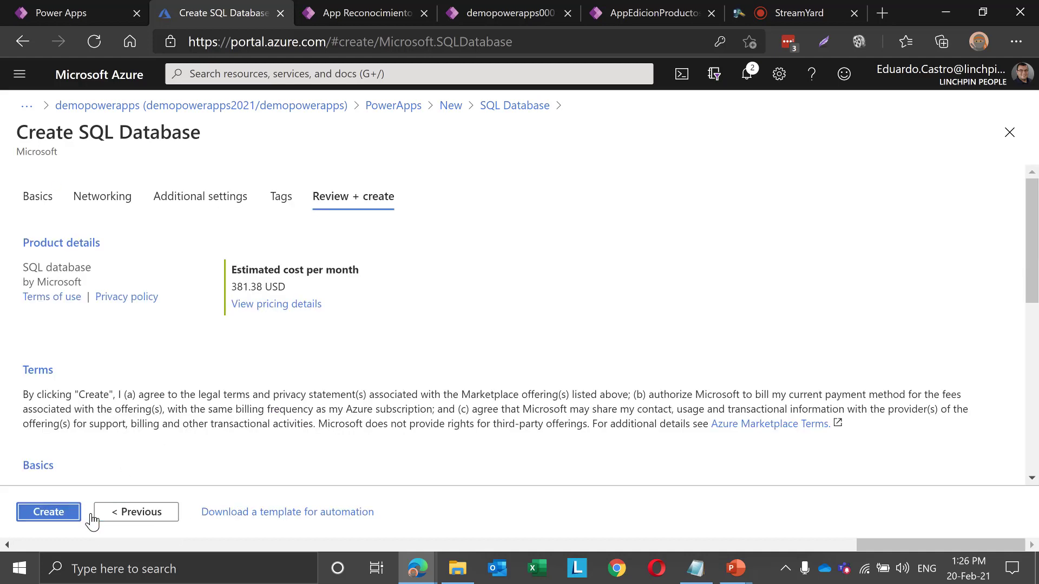
pyautogui.scroll(-10, 303, 368)
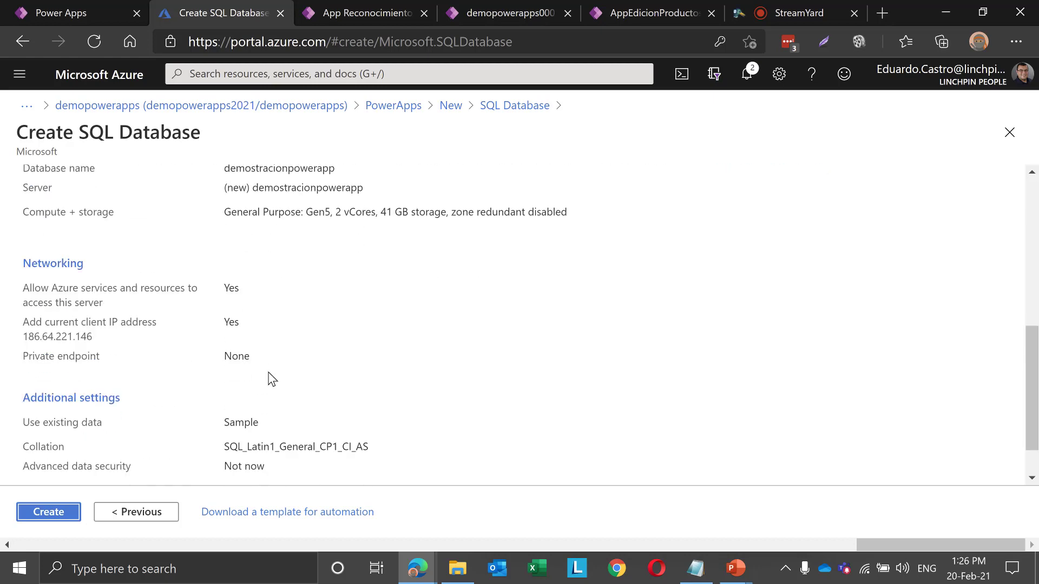
pyautogui.click(69, 514)
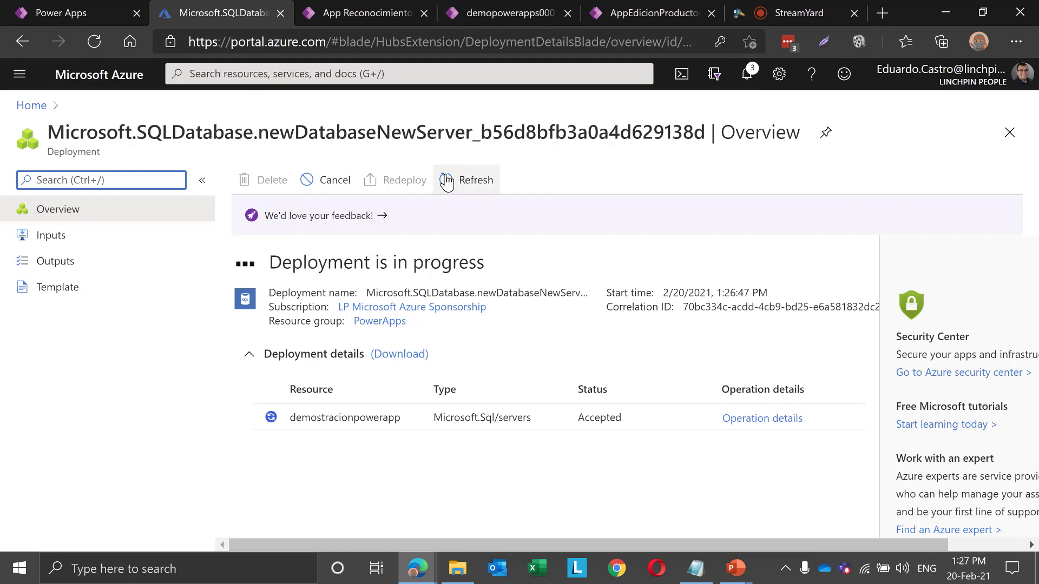
# Refresh the deployment overview to check whether the demostracionpowerapp deployment has finished
pyautogui.click(475, 180)
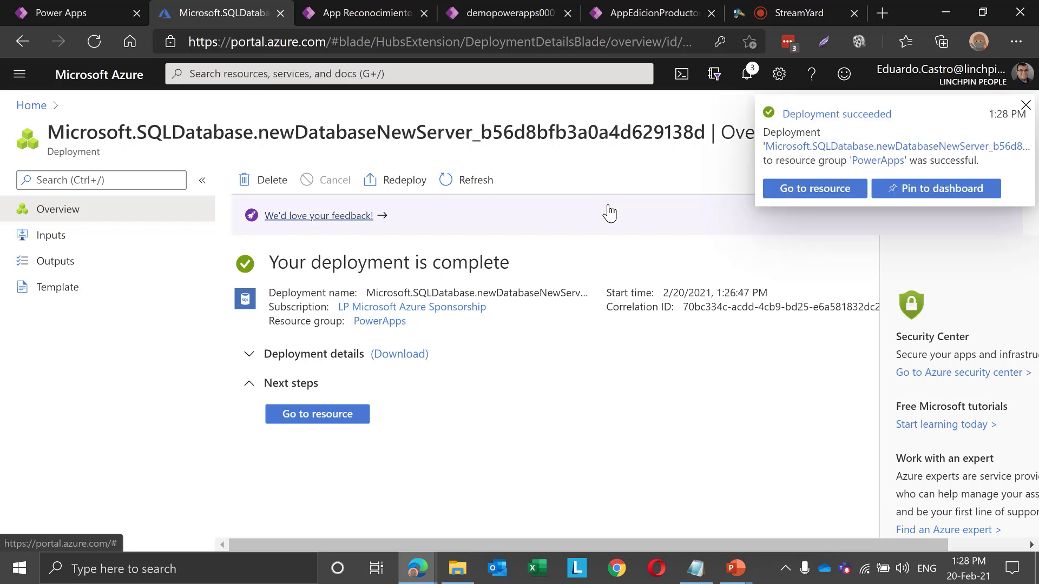
# Open the deployed demostracionpowerapp database, check its connection strings, then go to its Power Apps (preview) page
pyautogui.click(318, 414)
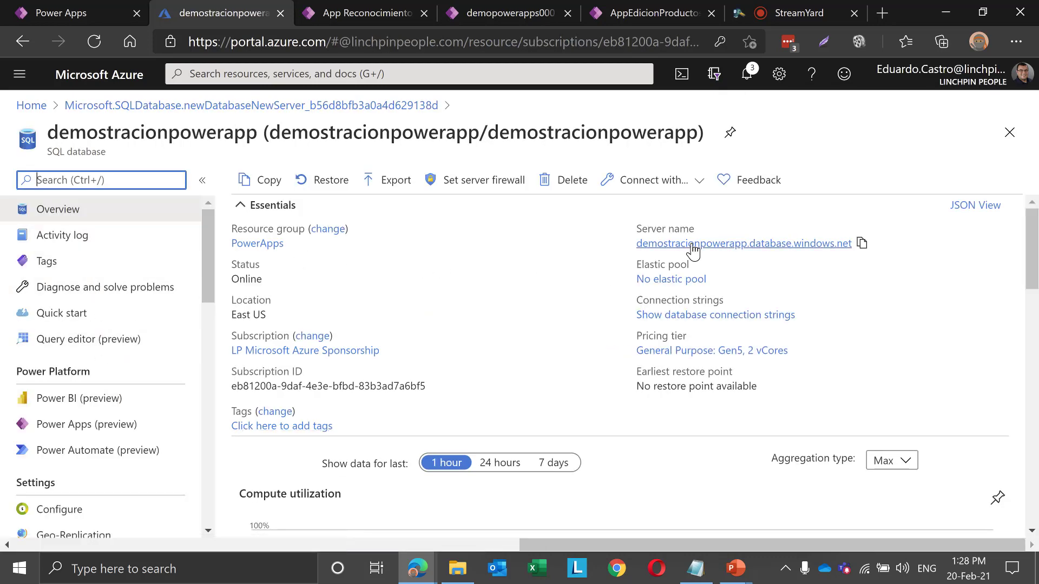
pyautogui.click(725, 315)
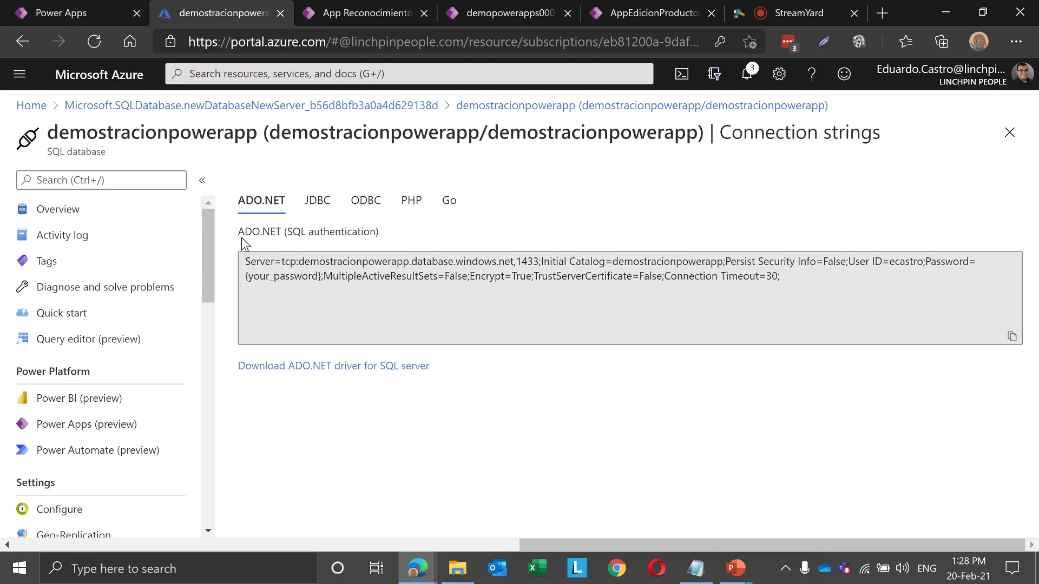
pyautogui.click(58, 215)
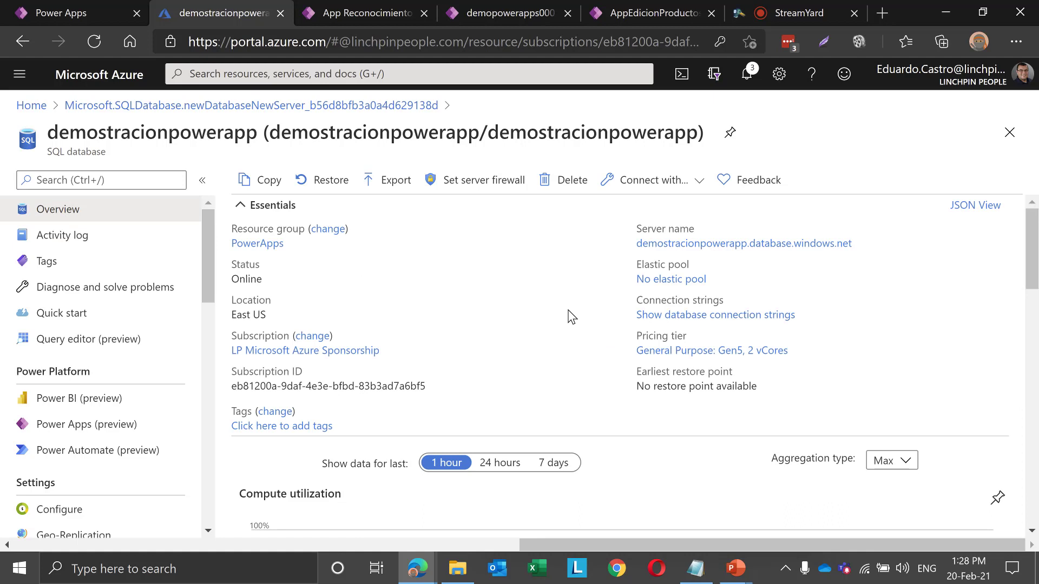
pyautogui.moveTo(204, 271); pyautogui.dragTo(200, 303)
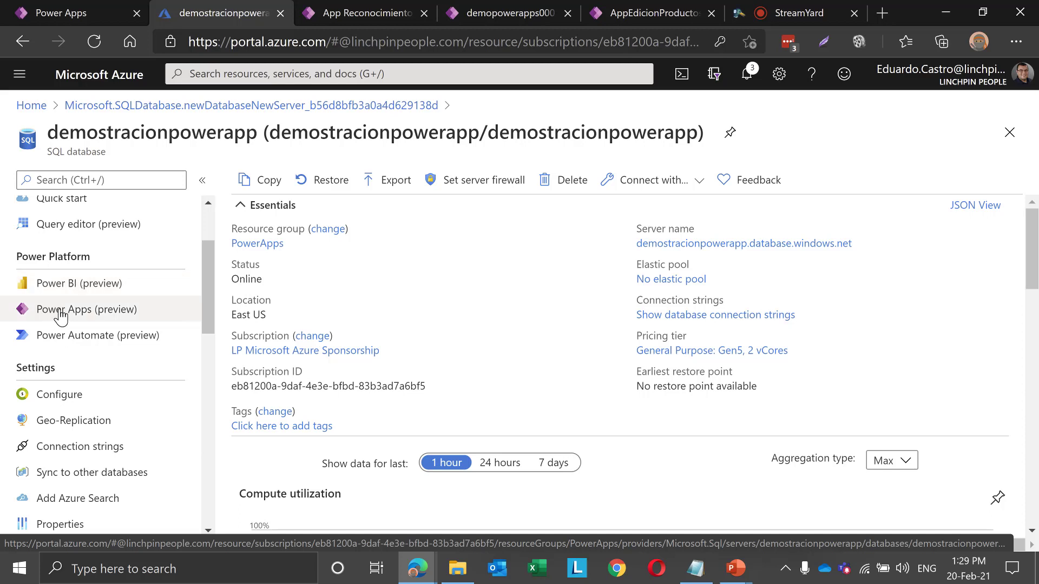
pyautogui.click(98, 319)
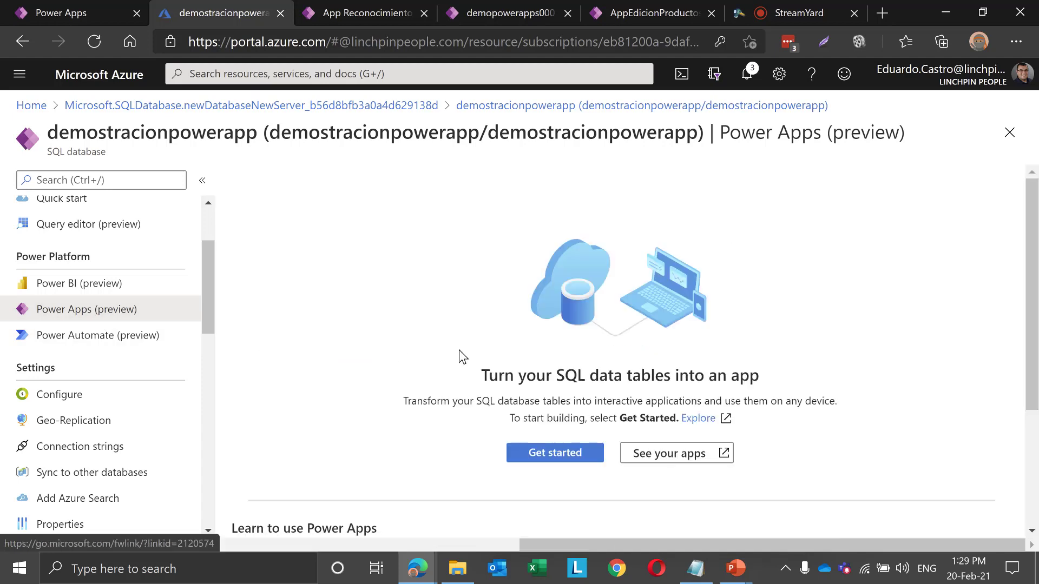
# Look over the Power Apps (preview) blade and choose Get started to create an app from the SQL tables
pyautogui.scroll(-2, 873, 375)
pyautogui.scroll(-5, 876, 375)
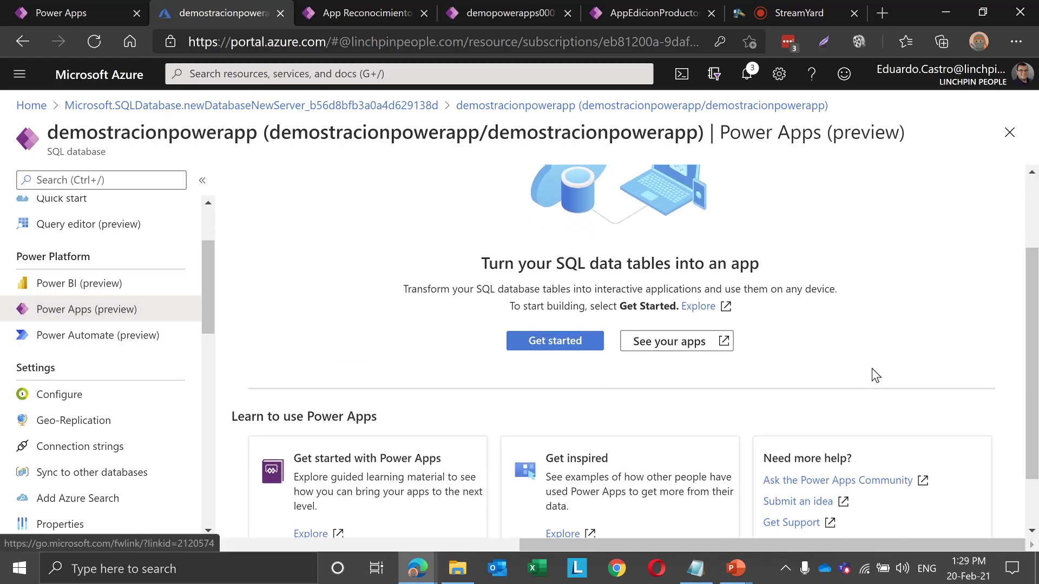
pyautogui.scroll(3, 875, 376)
pyautogui.scroll(3, 872, 376)
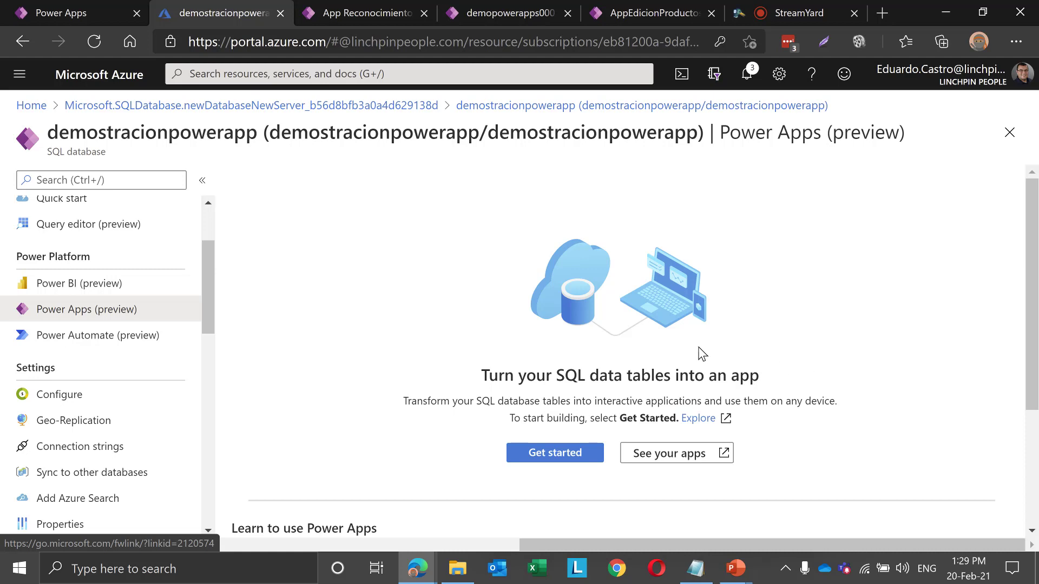
pyautogui.click(545, 456)
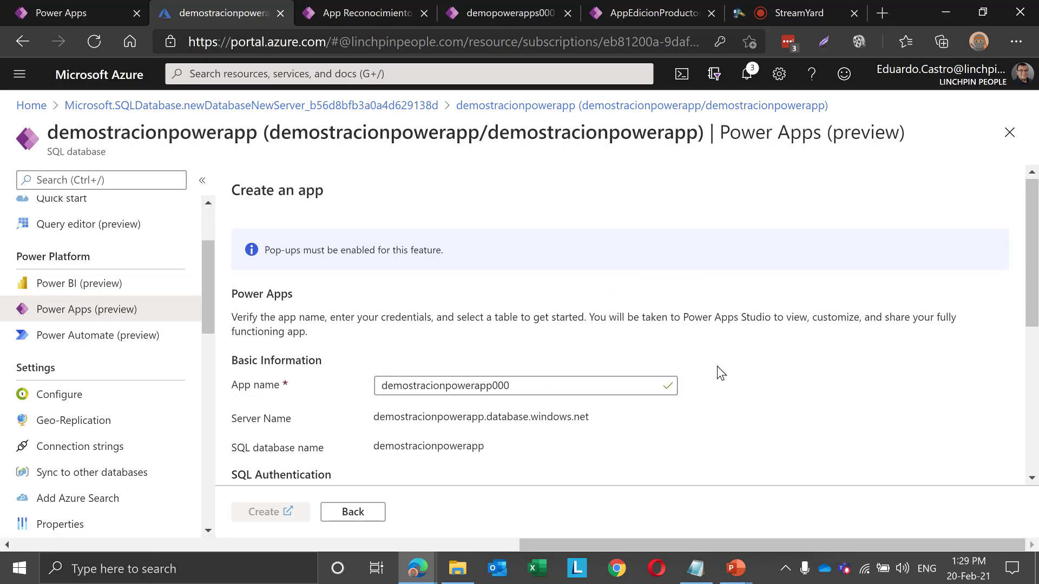
# Review the prefilled app name demostracionpowerapp000 and the demostracionpowerapp server and database names
pyautogui.scroll(-2, 716, 366)
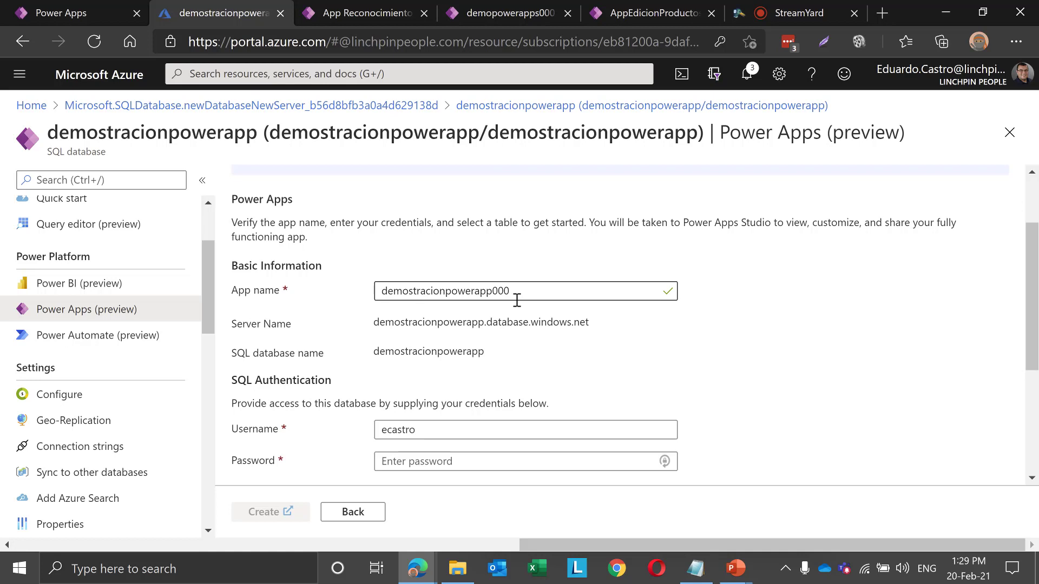
pyautogui.click(461, 293)
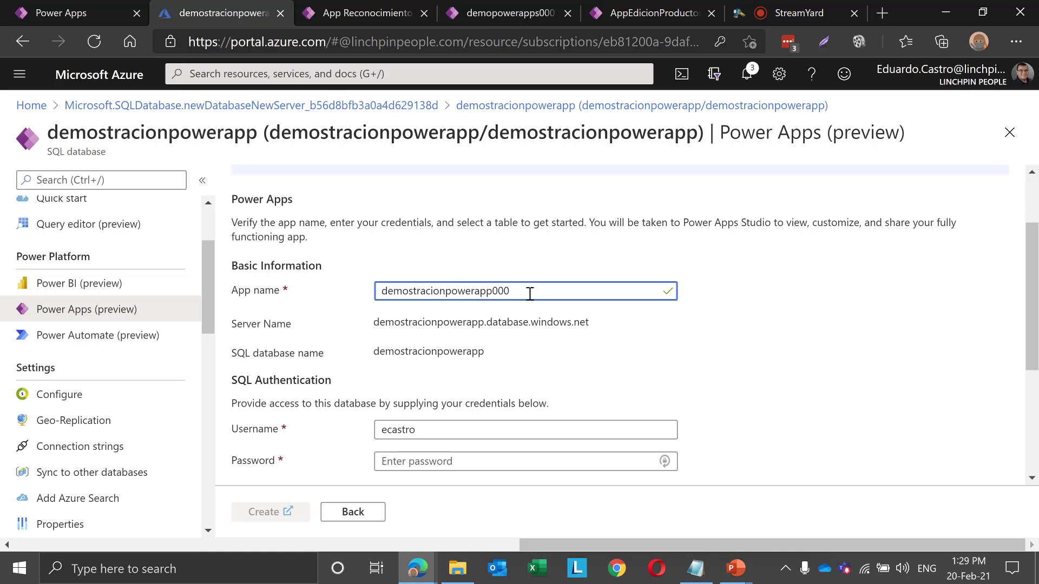
pyautogui.click(424, 324)
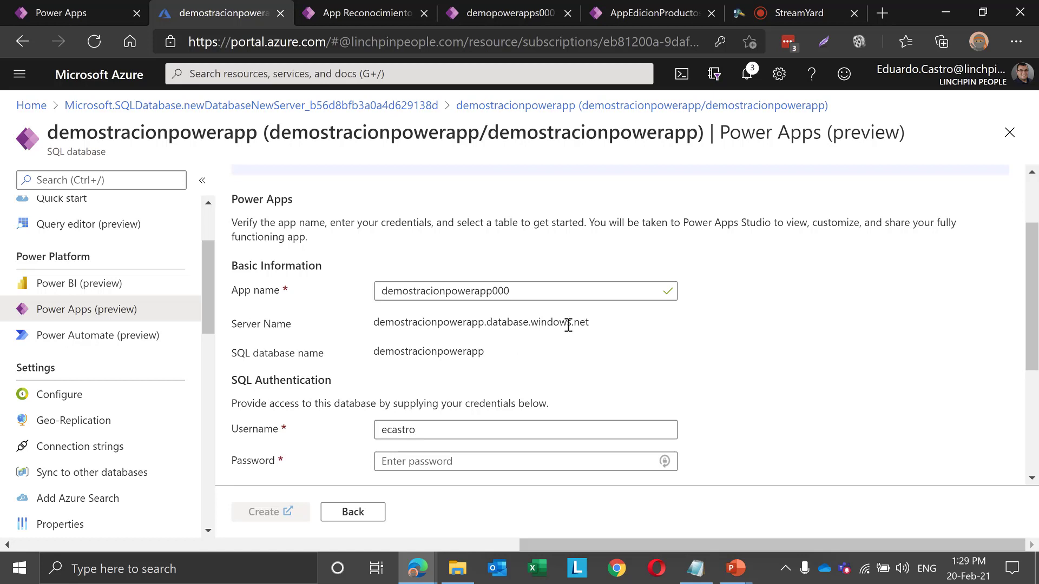
pyautogui.moveTo(566, 324); pyautogui.dragTo(437, 319)
pyautogui.click(487, 322)
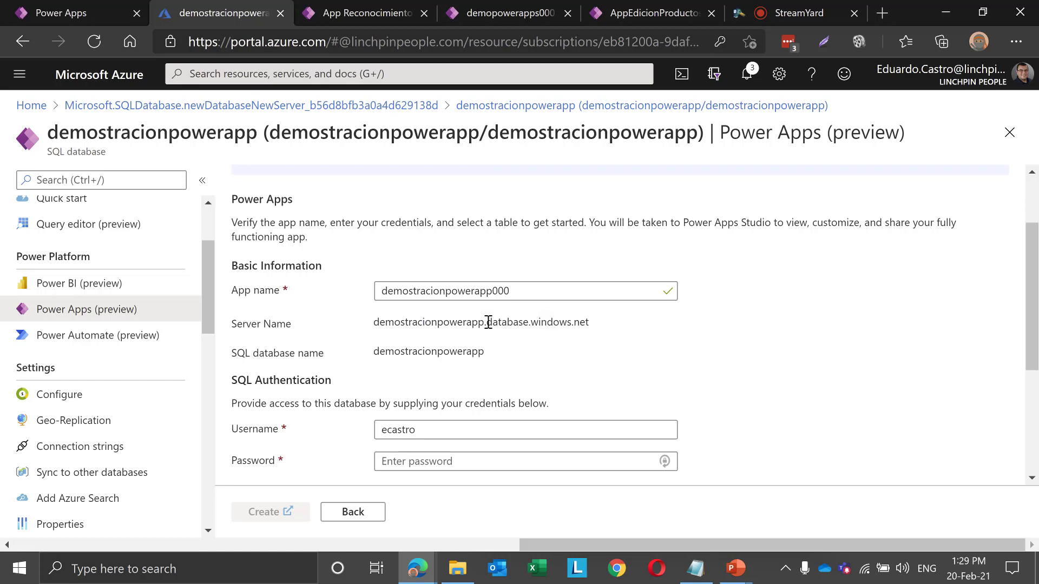
pyautogui.doubleClick(430, 351)
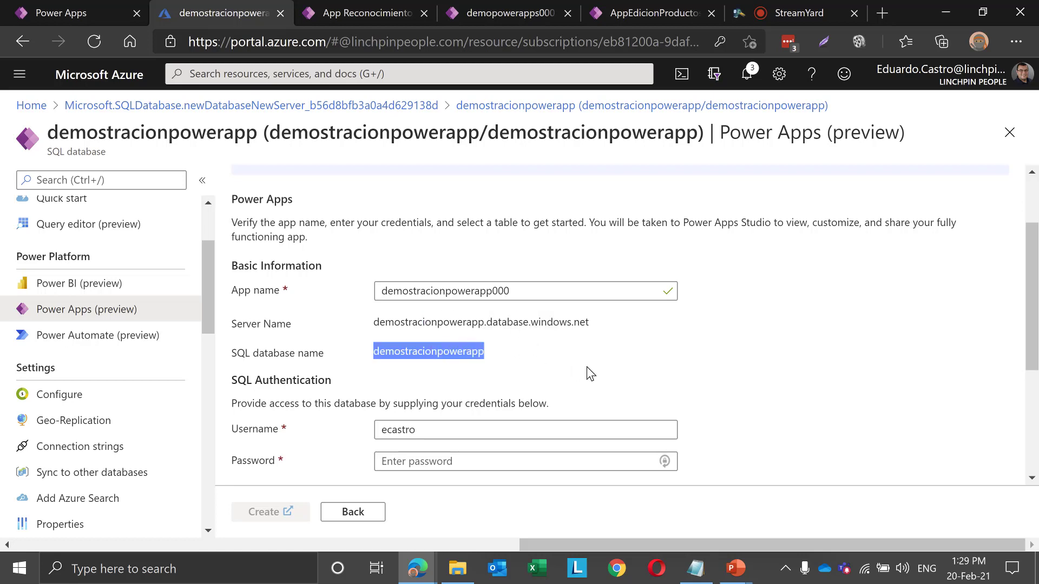
pyautogui.scroll(-2, 590, 373)
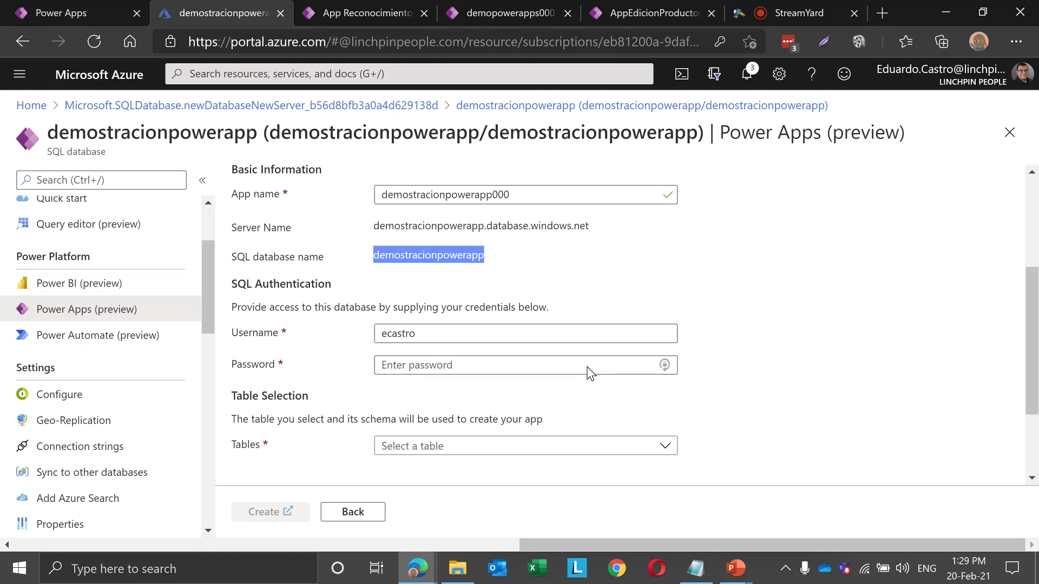
# Enter the SQL database password in the Create an app form
pyautogui.click(446, 369)
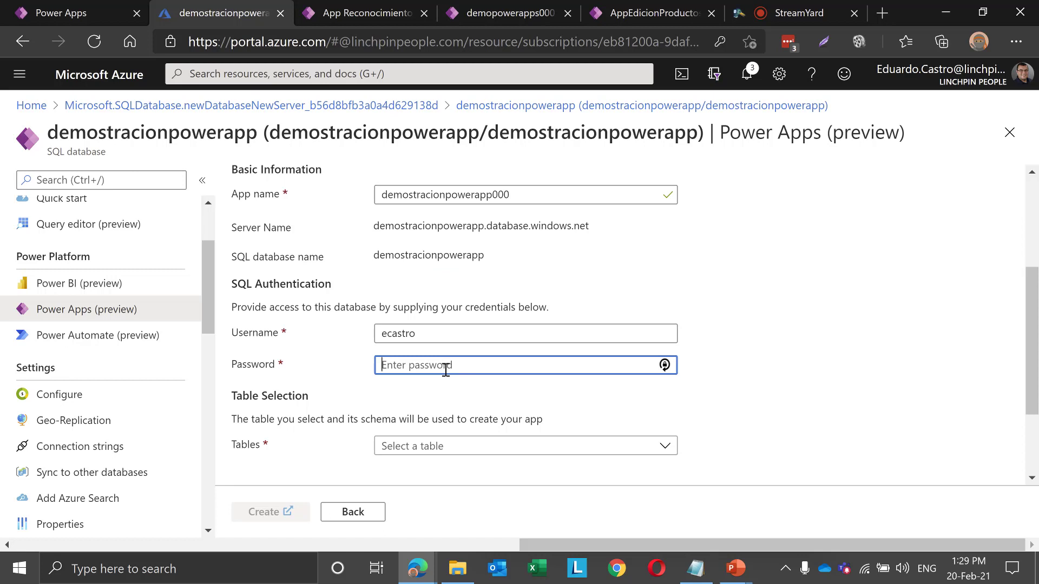
pyautogui.write('********')
pyautogui.click(844, 403)
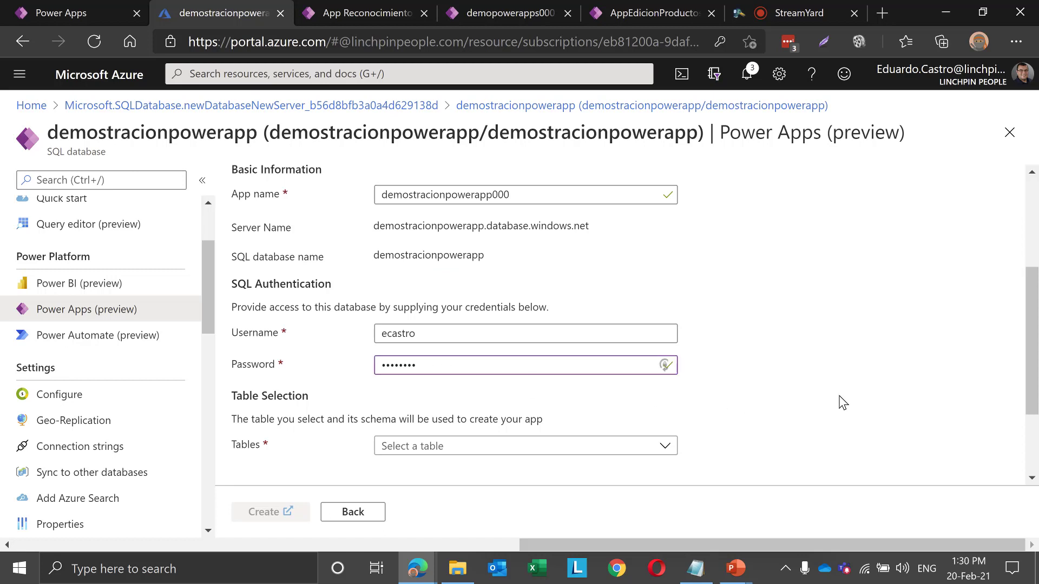
# Choose the SalesLT.Customer table and create the app
pyautogui.scroll(-3, 843, 403)
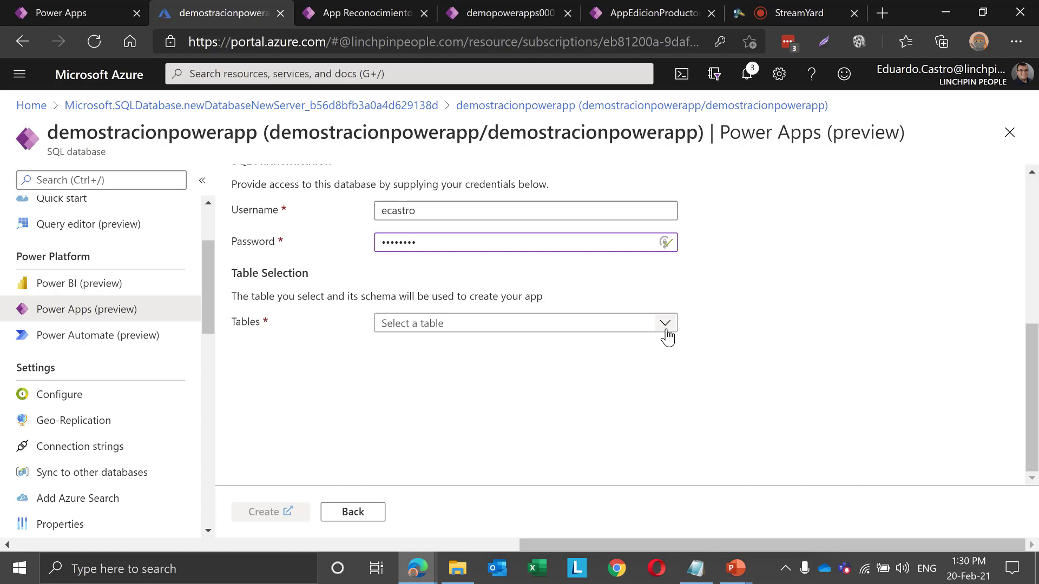
pyautogui.click(666, 324)
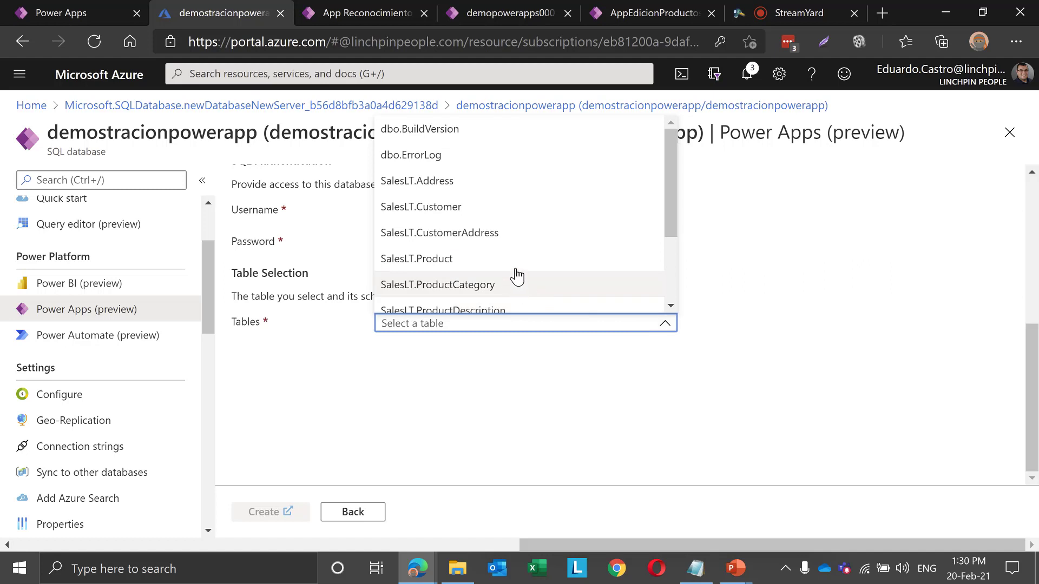
pyautogui.moveTo(668, 202); pyautogui.dragTo(670, 240)
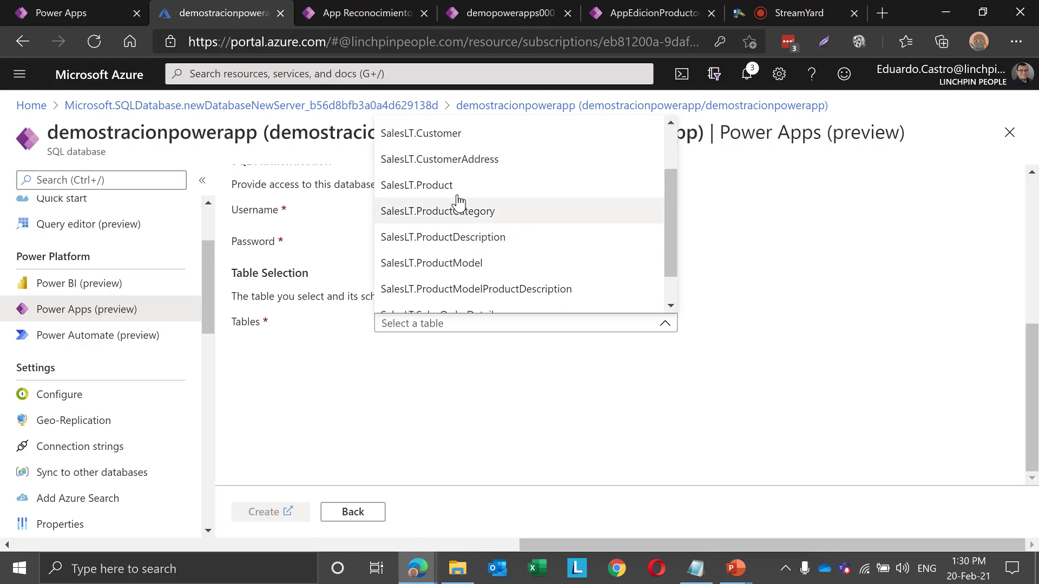
pyautogui.click(440, 135)
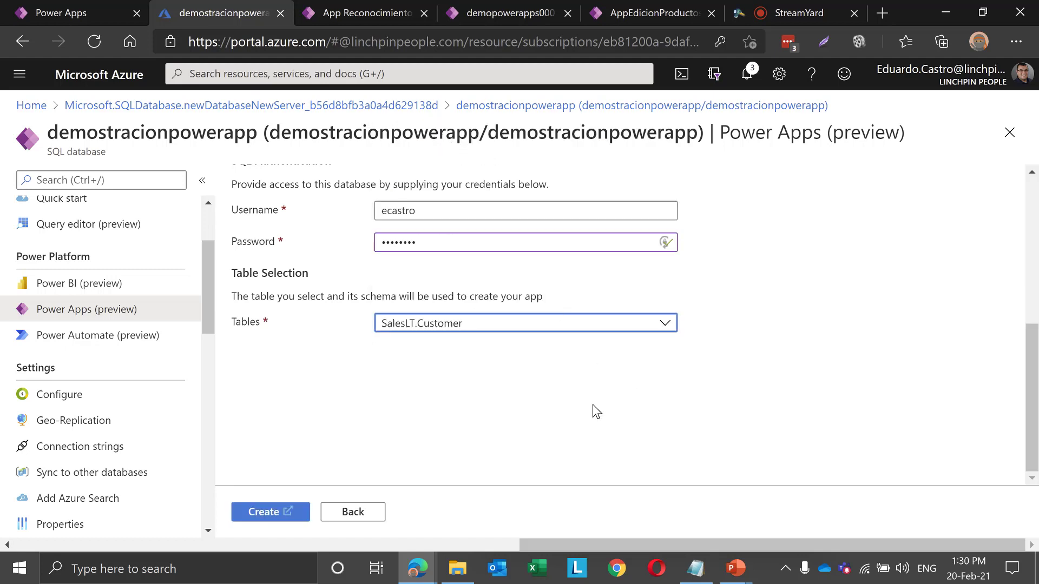
pyautogui.click(270, 518)
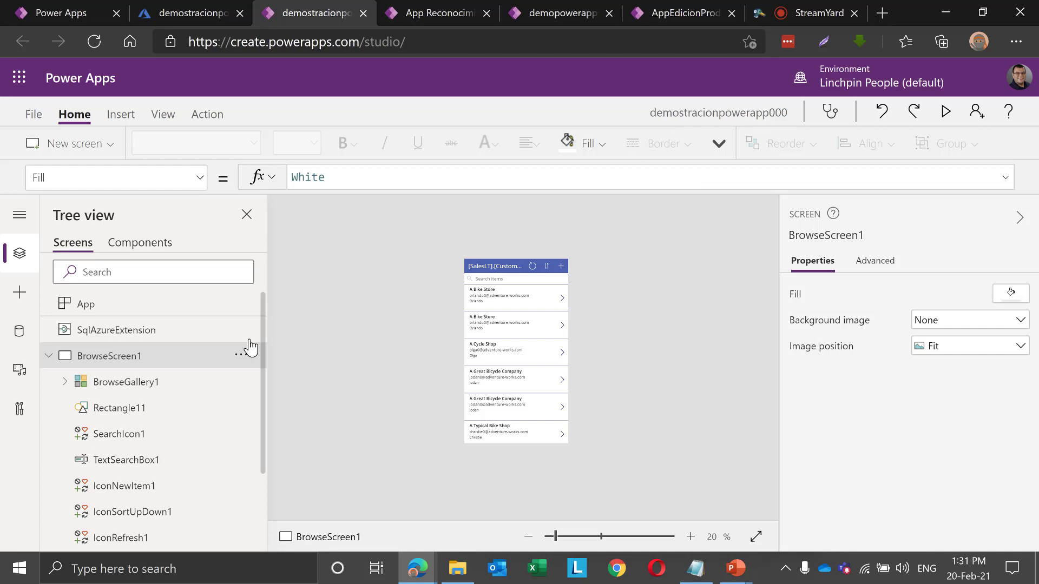
# Zoom the canvas, then select the LblAppName1 header label and the BrowseScreen1 screen
pyautogui.scroll(2, 683, 327)
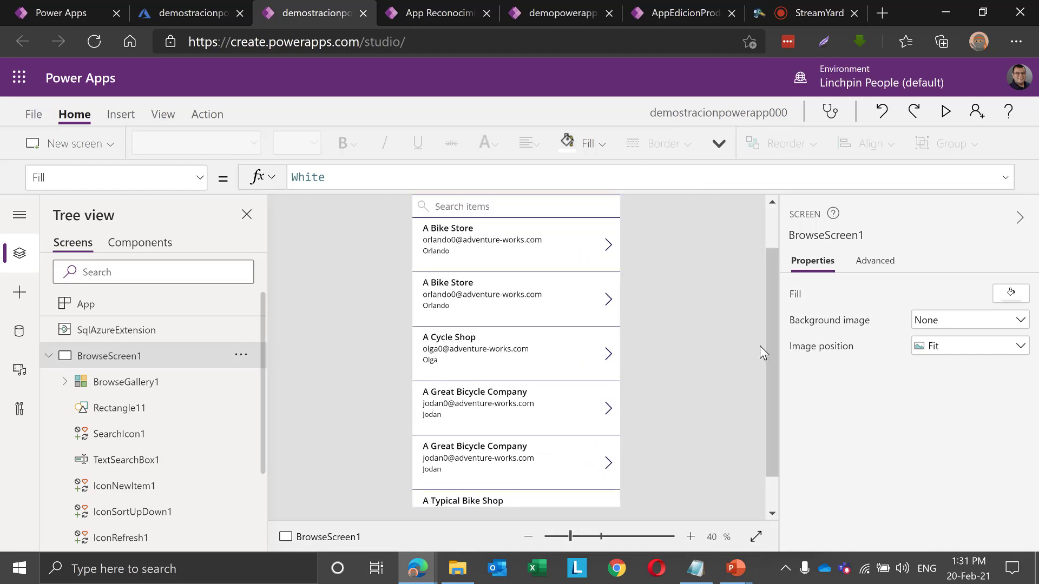
pyautogui.moveTo(772, 329); pyautogui.dragTo(756, 293)
pyautogui.scroll(-1, 640, 315)
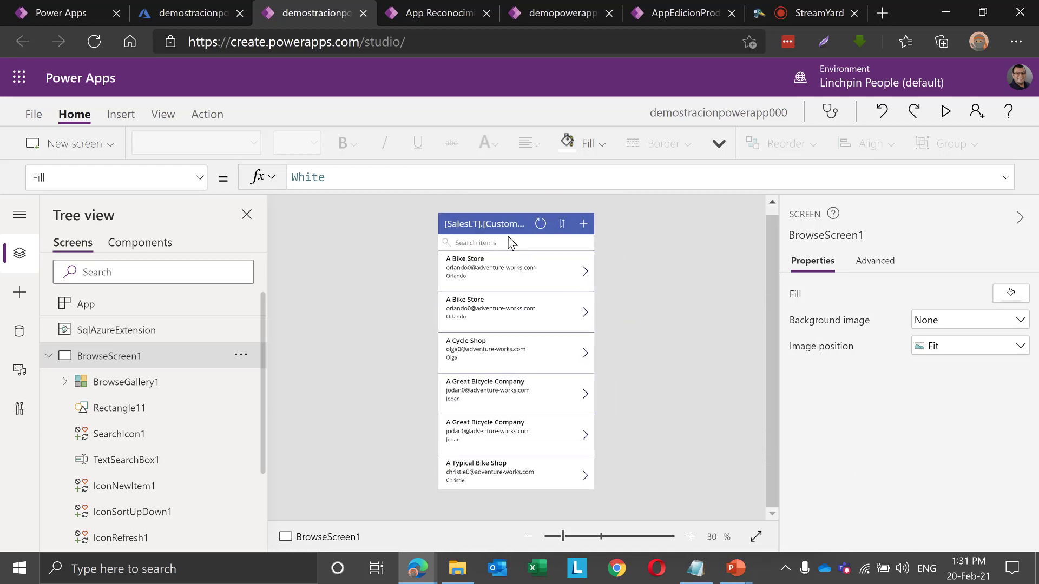
pyautogui.click(489, 224)
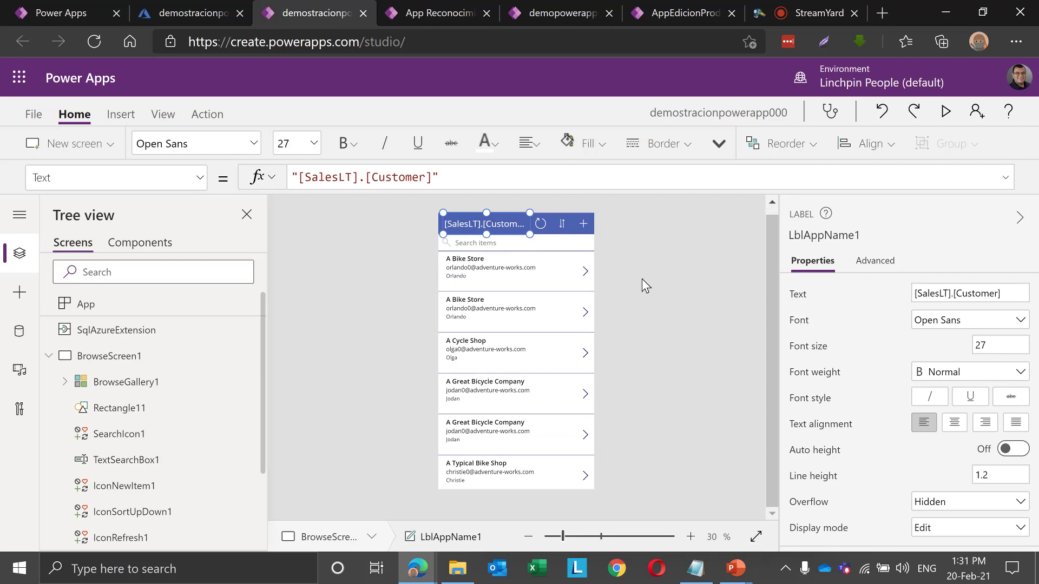
pyautogui.click(664, 290)
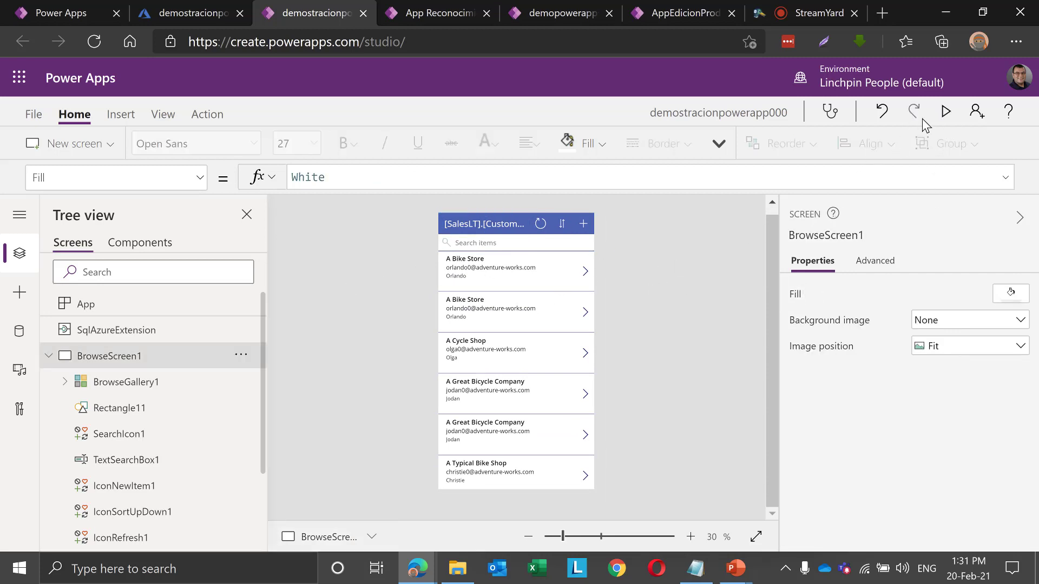
# Run the app in preview and scroll through the customer gallery
pyautogui.click(944, 112)
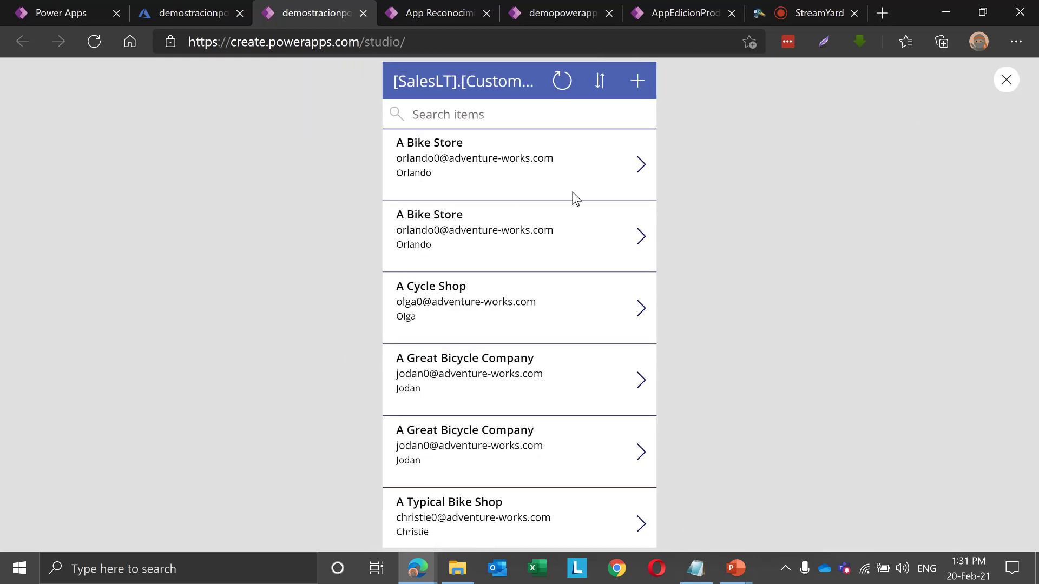
pyautogui.scroll(-15, 568, 352)
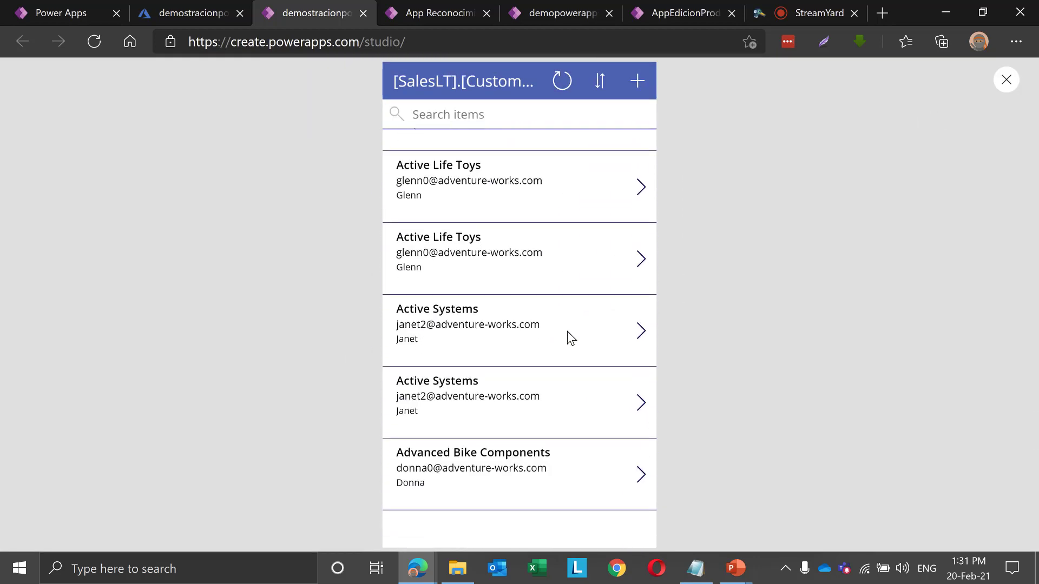
pyautogui.scroll(-3, 563, 297)
pyautogui.scroll(4, 480, 174)
# Search the customer list for 'active'
pyautogui.click(460, 116)
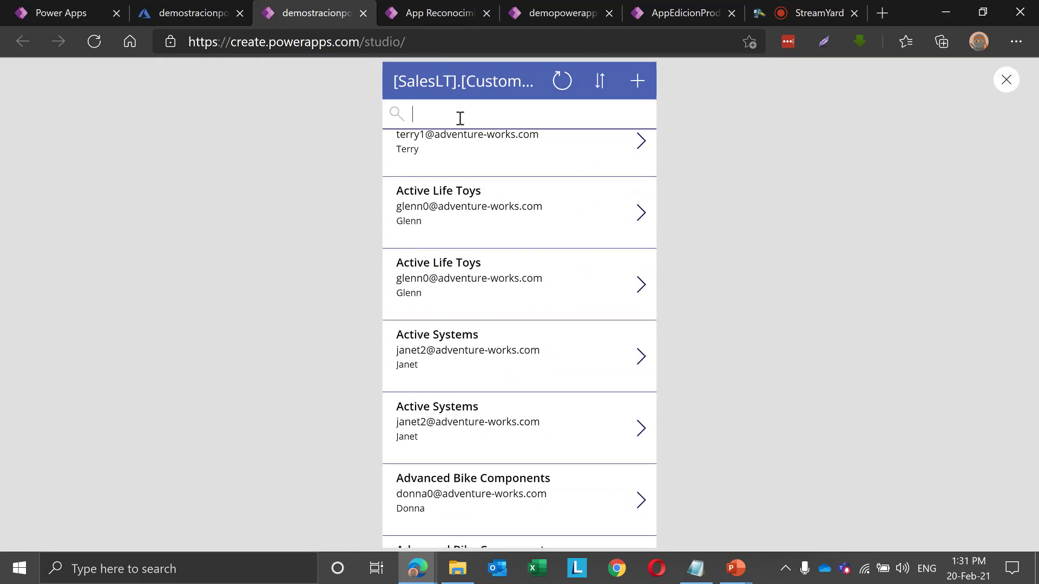
pyautogui.write('acra')
pyautogui.press('BackSpace')
pyautogui.press('BackSpace')
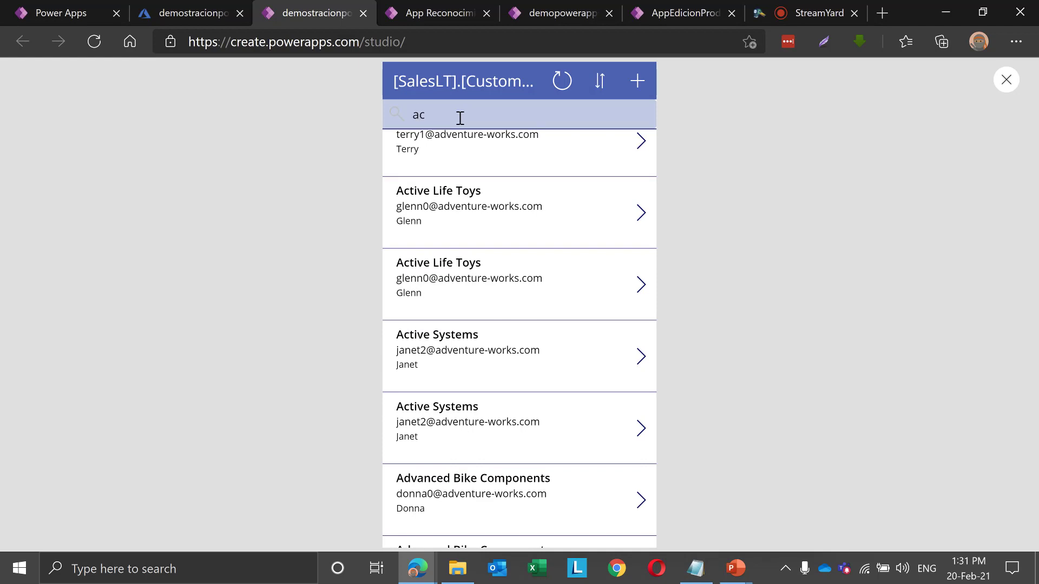
pyautogui.write('tive')
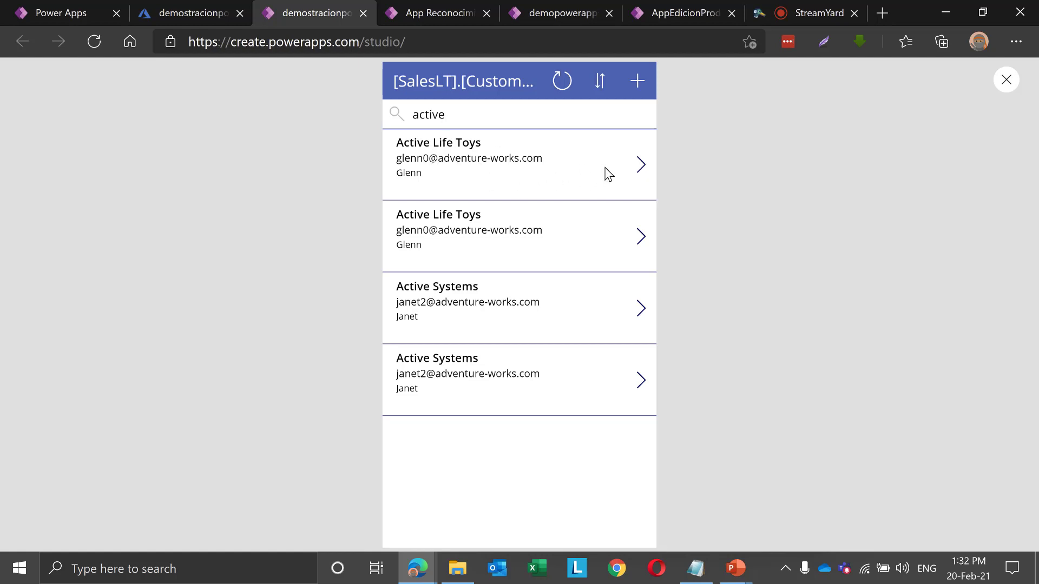
# Edit the Active Life Toys customer, appending '2000' to the first name, save, and return to the list
pyautogui.click(642, 171)
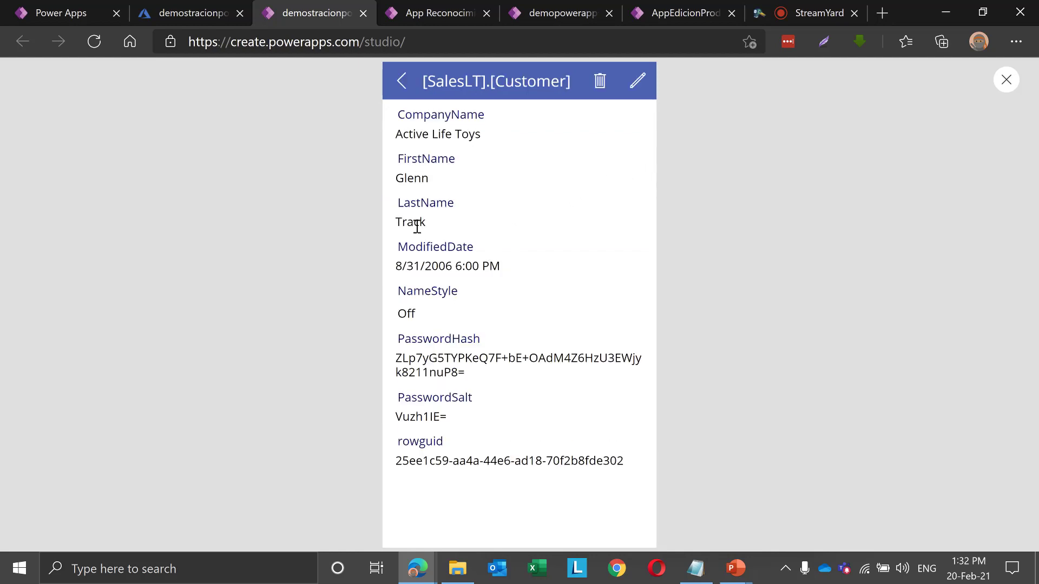
pyautogui.click(637, 86)
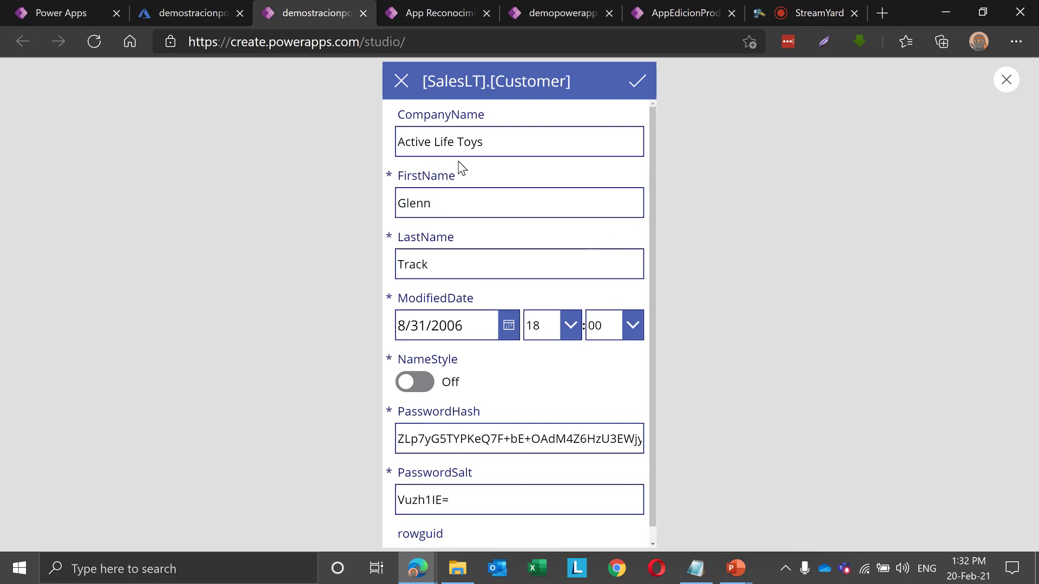
pyautogui.scroll(-1, 553, 368)
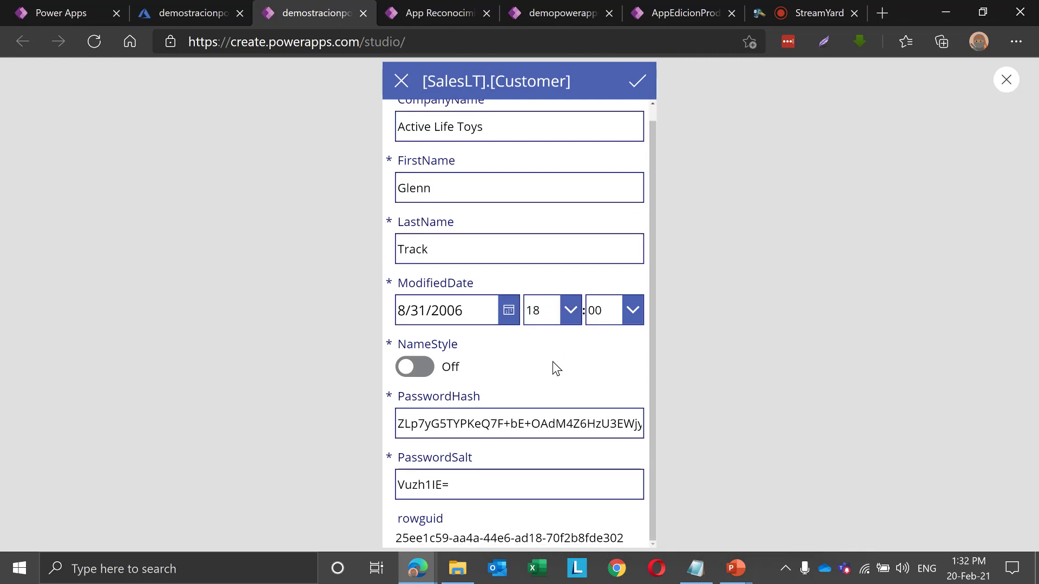
pyautogui.scroll(1, 553, 361)
pyautogui.click(479, 204)
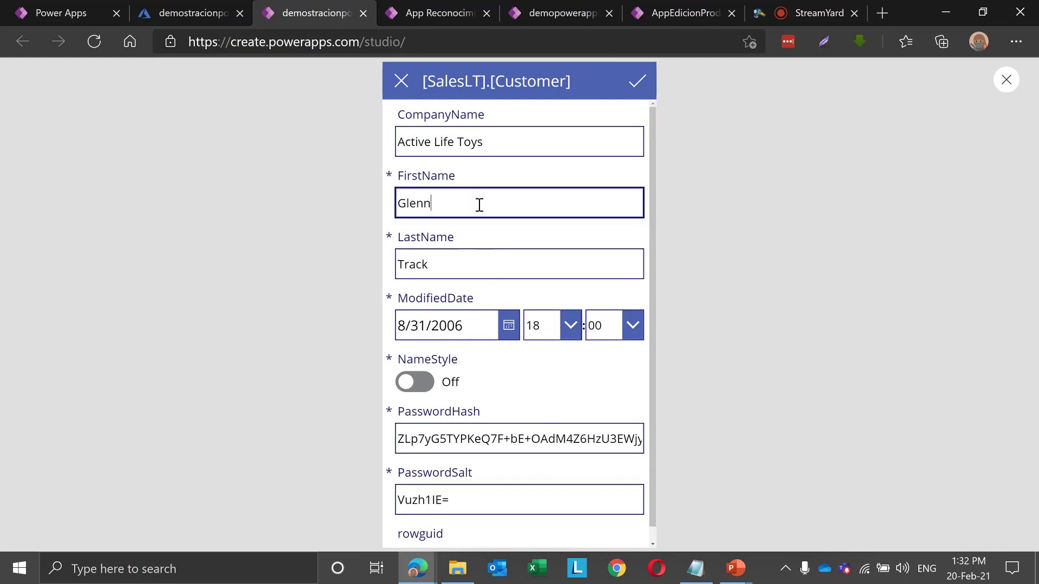
pyautogui.write('22')
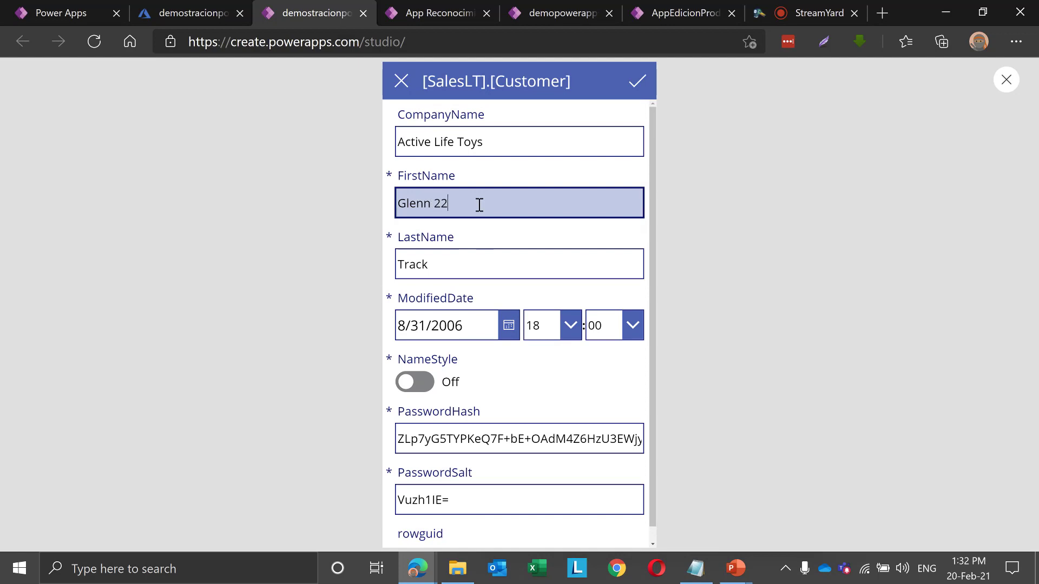
pyautogui.press('BackSpace')
pyautogui.write('000')
pyautogui.click(636, 82)
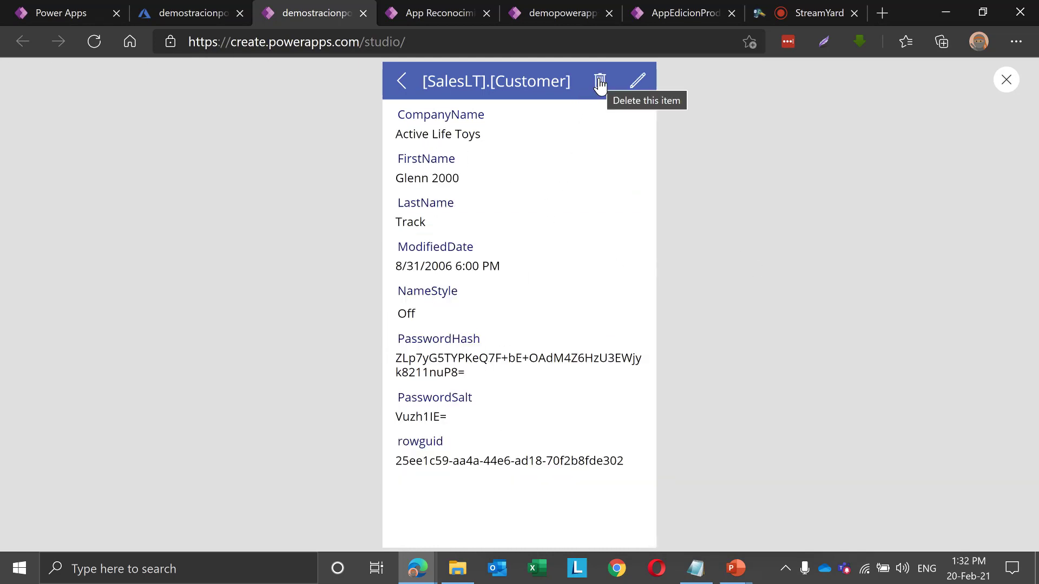
pyautogui.click(409, 96)
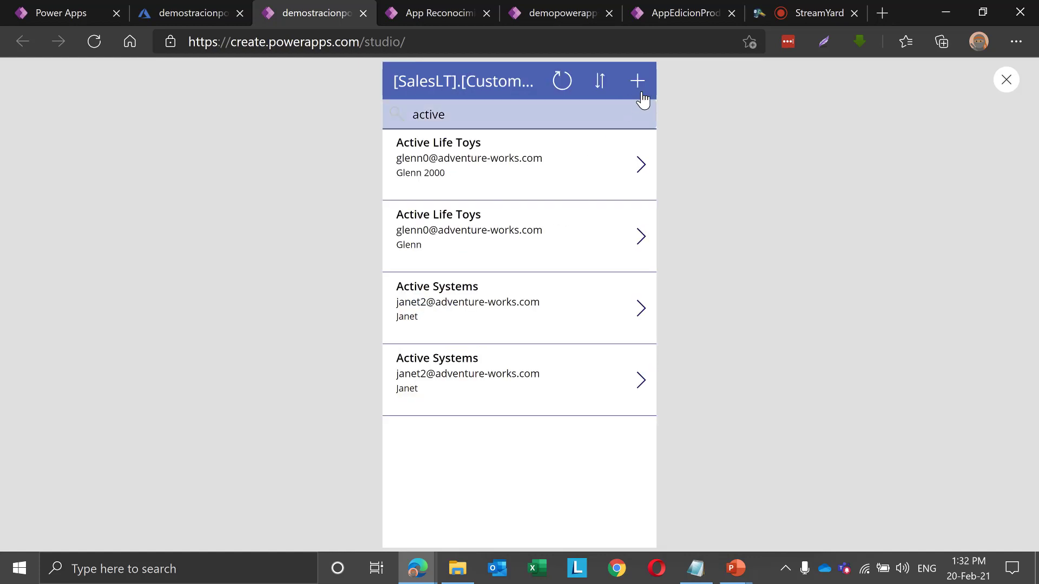
# Cancel a new customer form, close the preview, and dismiss the 'Did you know?' tip
pyautogui.click(648, 89)
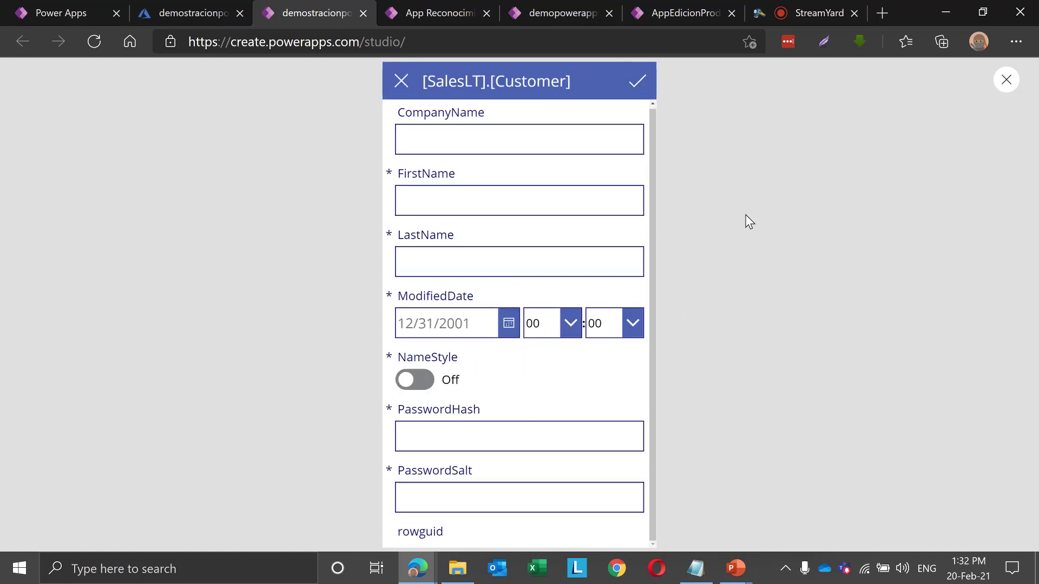
pyautogui.click(401, 82)
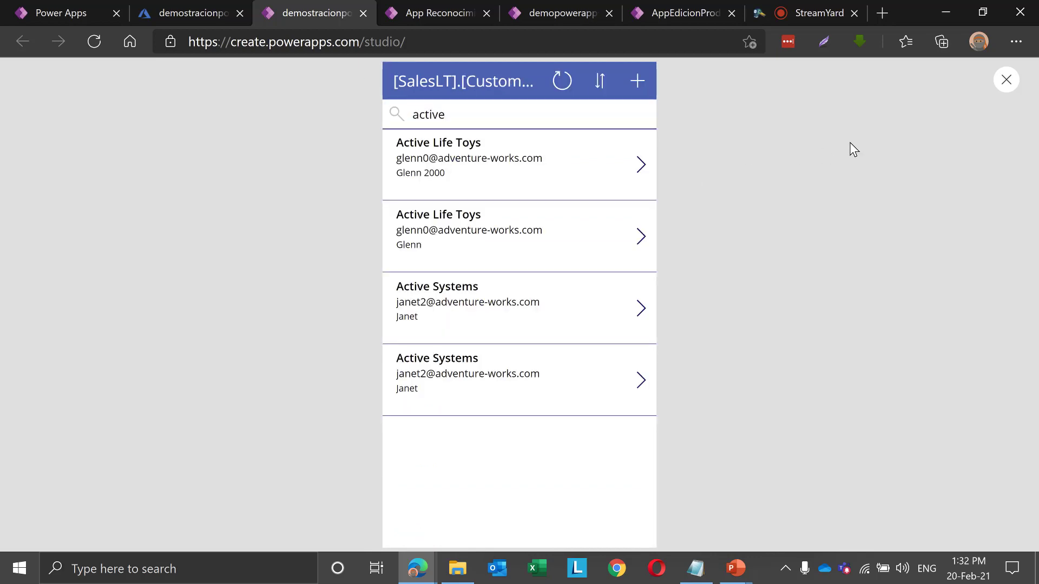
pyautogui.click(1006, 81)
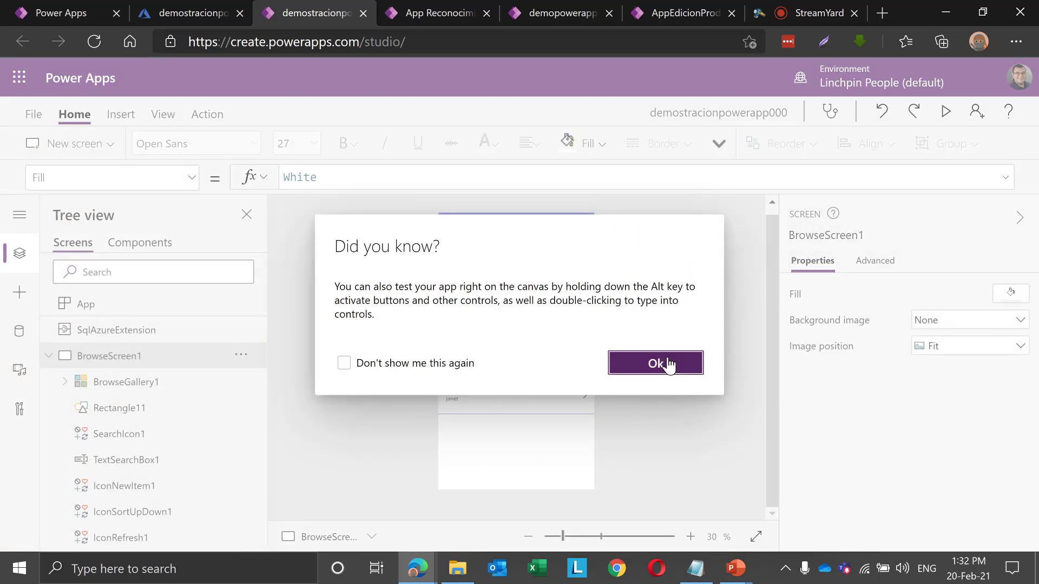
pyautogui.click(668, 367)
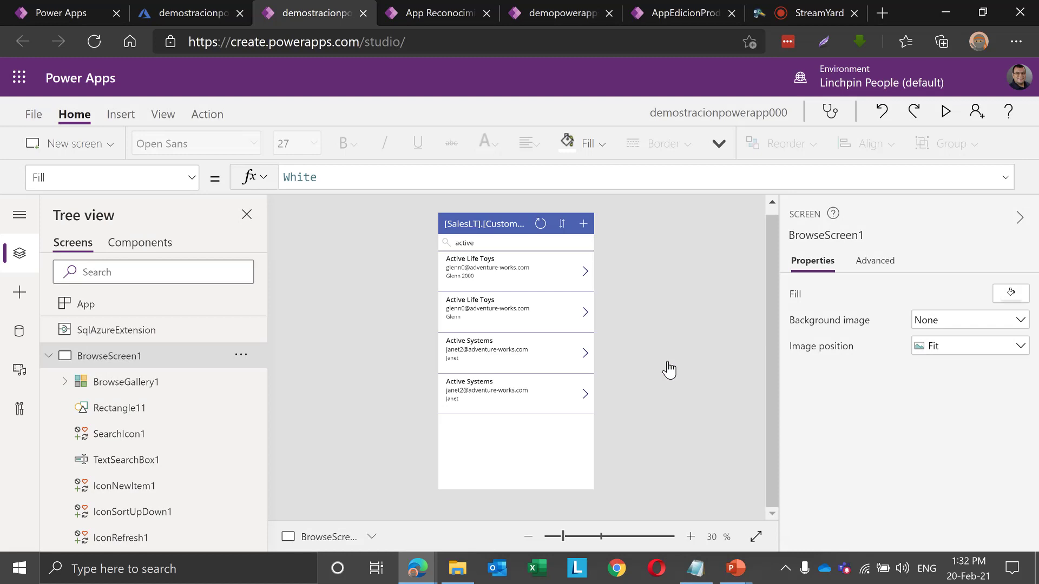
# Switch between the Azure portal and Studio tabs, then open the make.powerapps.com home page
pyautogui.click(168, 14)
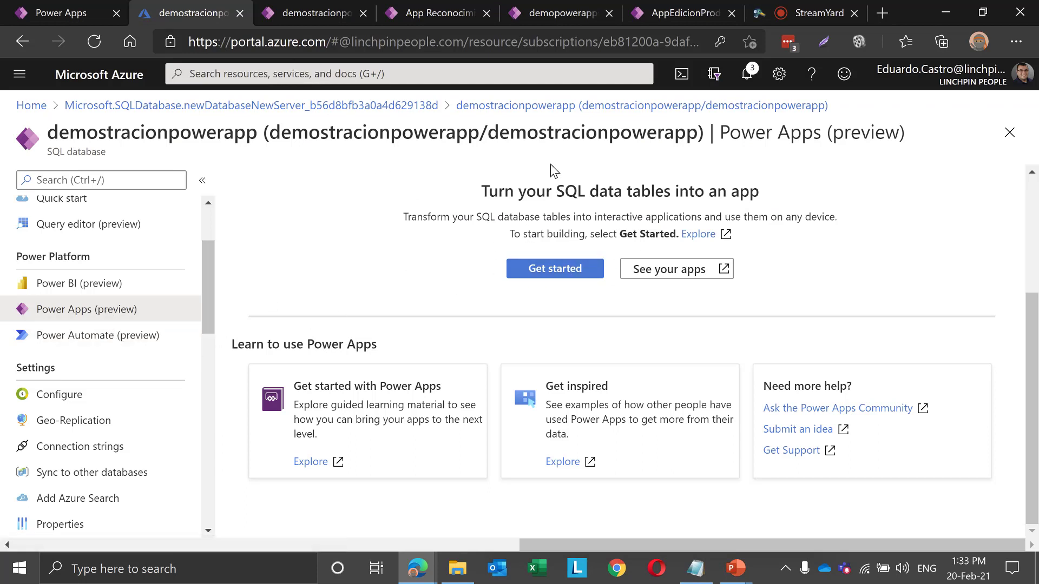
pyautogui.click(327, 16)
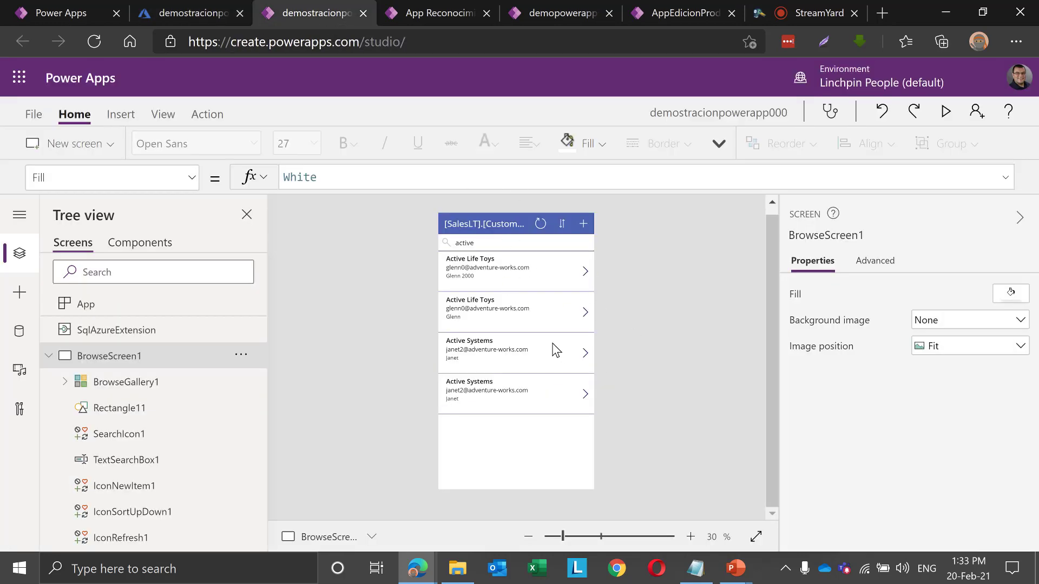
pyautogui.click(198, 16)
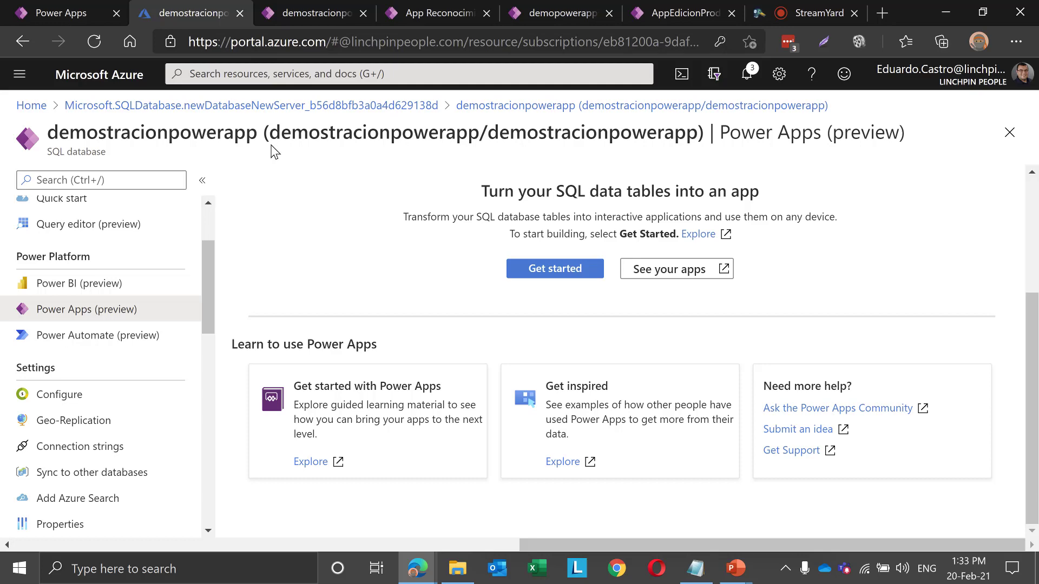
pyautogui.click(49, 14)
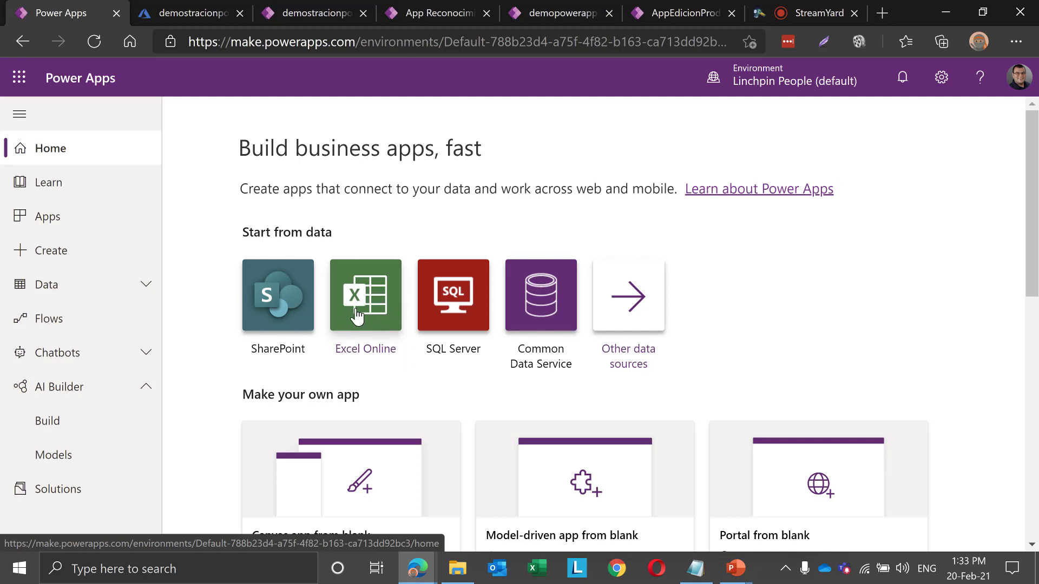
# Start a new app from SQL Server data and scroll the connections list
pyautogui.click(464, 305)
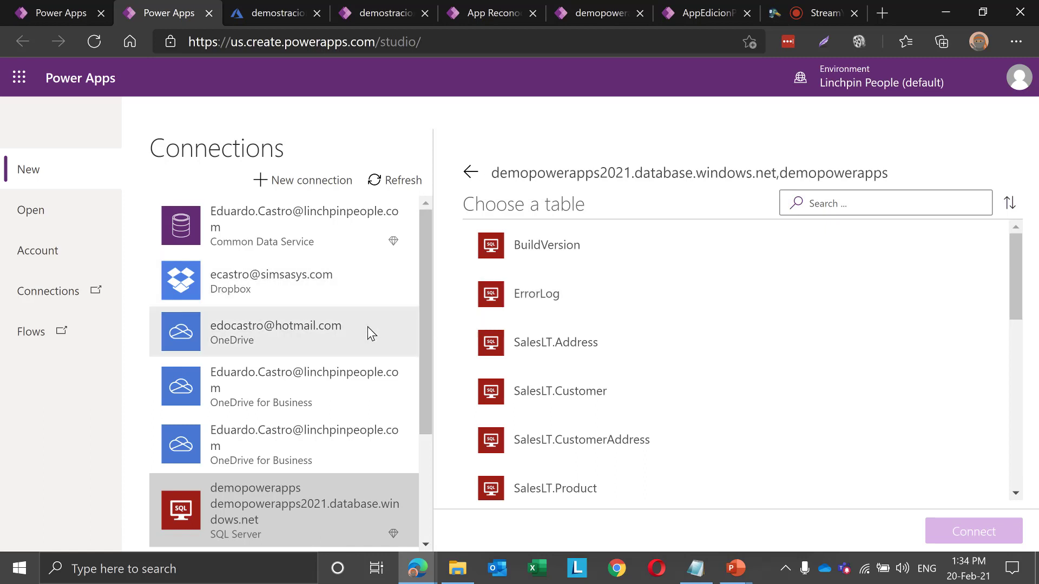
pyautogui.scroll(-2, 367, 327)
pyautogui.scroll(-1, 367, 327)
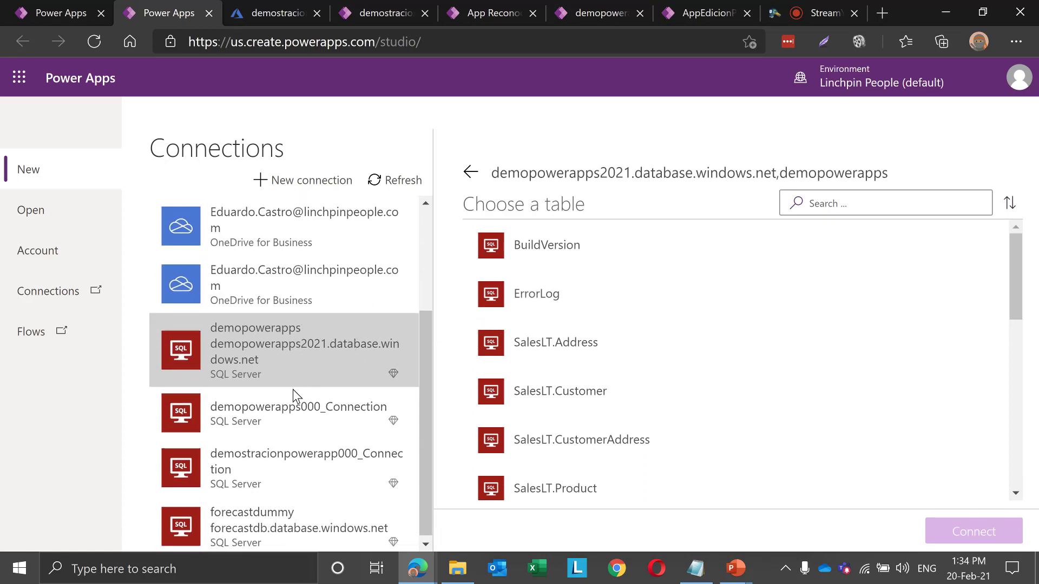
# Browse the SQL connections and select demopowerapps2021 to list its tables
pyautogui.click(266, 412)
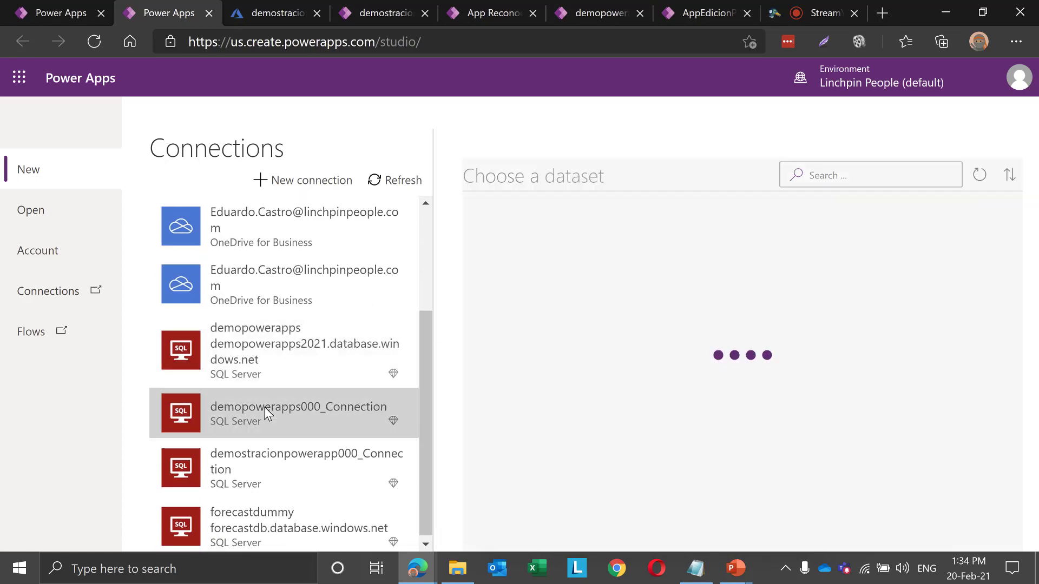
pyautogui.click(274, 457)
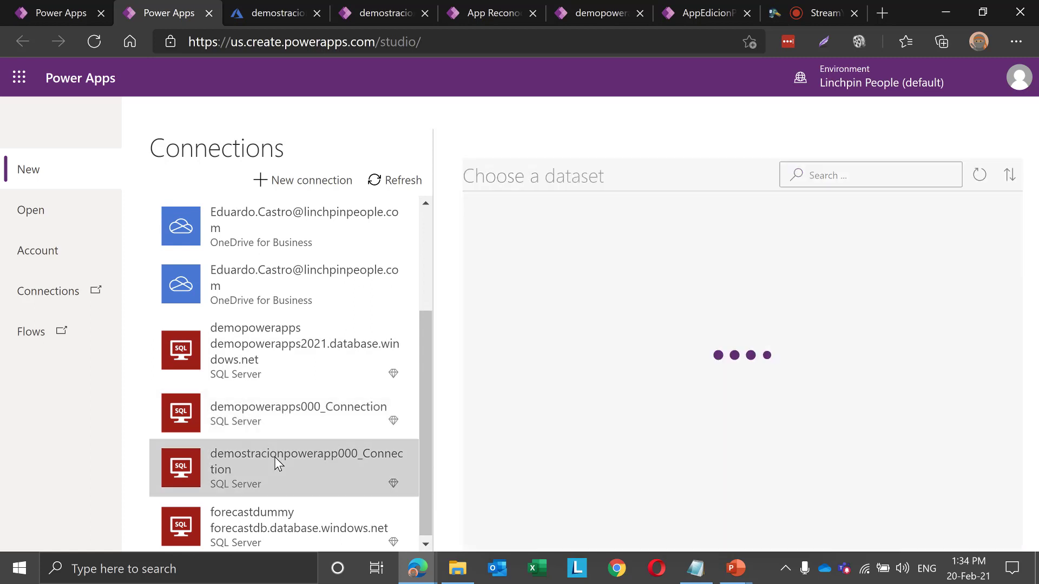
pyautogui.click(282, 508)
pyautogui.click(284, 352)
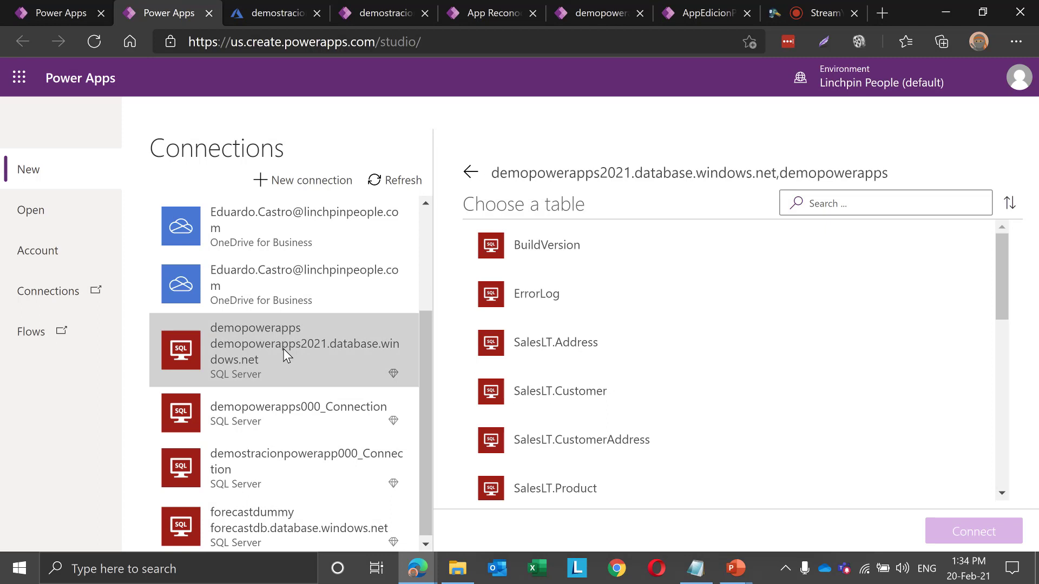
pyautogui.scroll(-4, 731, 355)
pyautogui.scroll(-3, 731, 355)
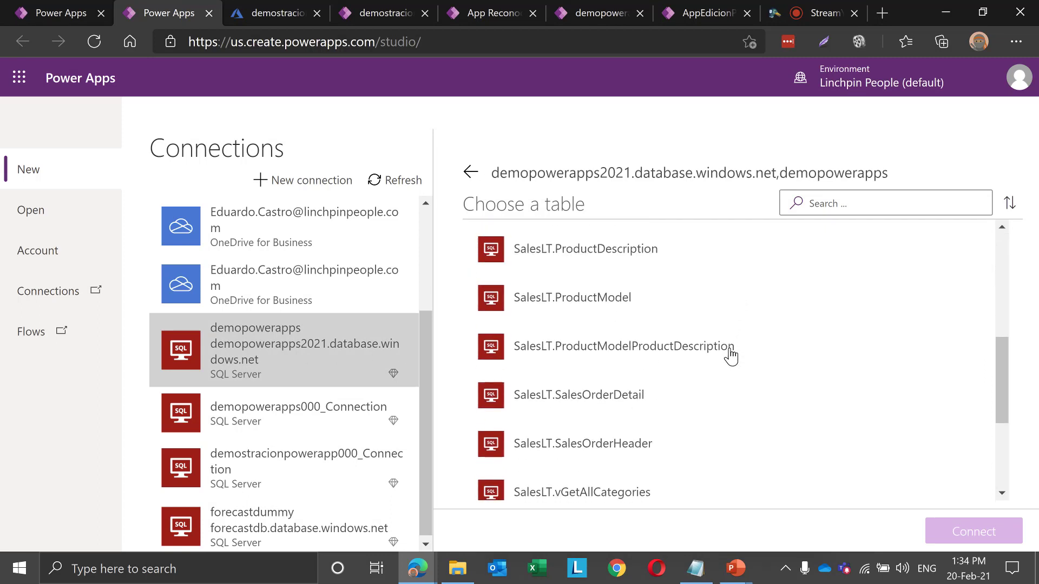
pyautogui.scroll(8, 731, 355)
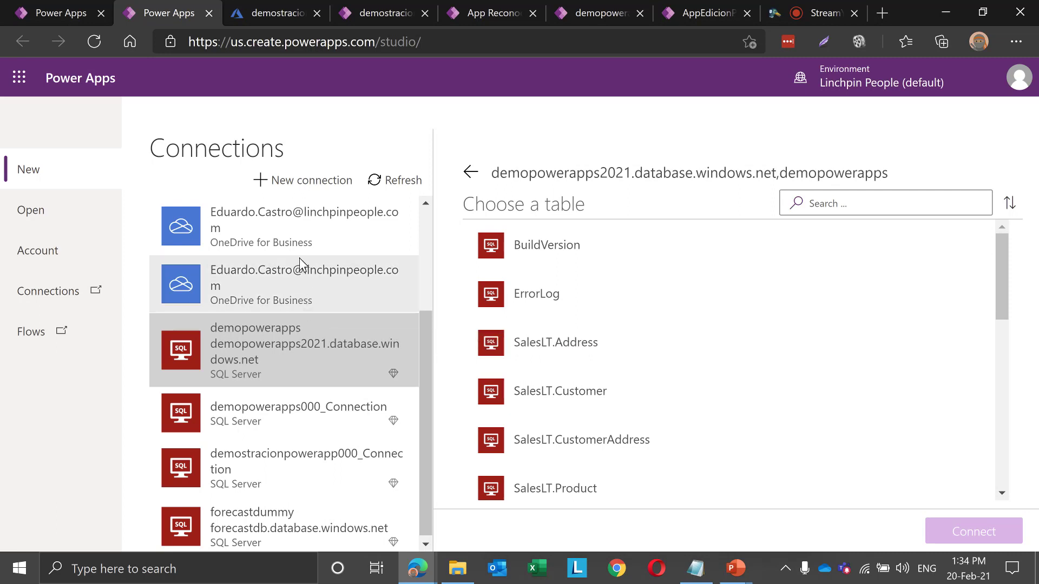
# Add a new SQL Server connection using SQL Server Authentication
pyautogui.click(304, 182)
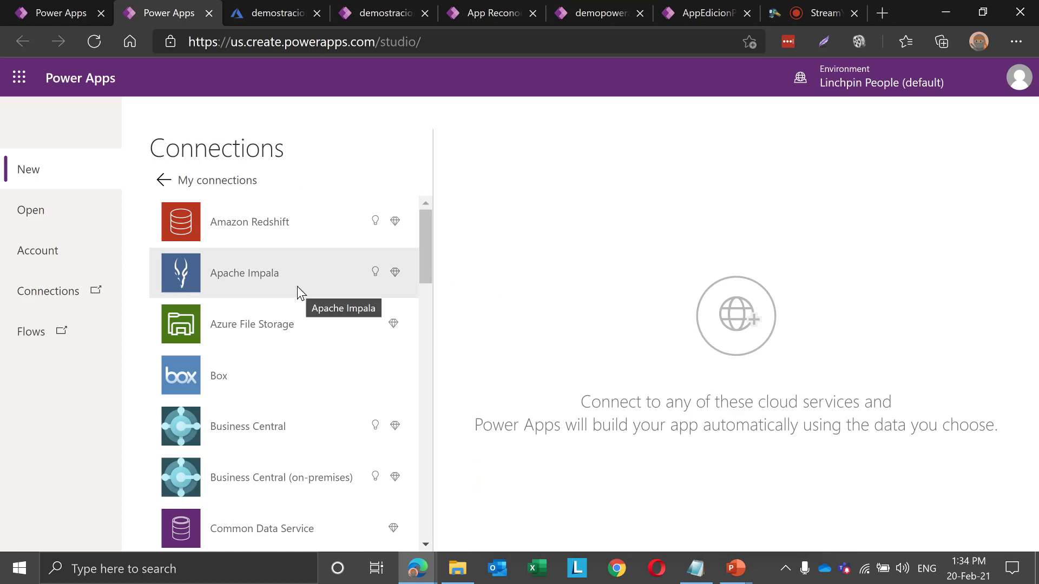
pyautogui.scroll(-5, 310, 352)
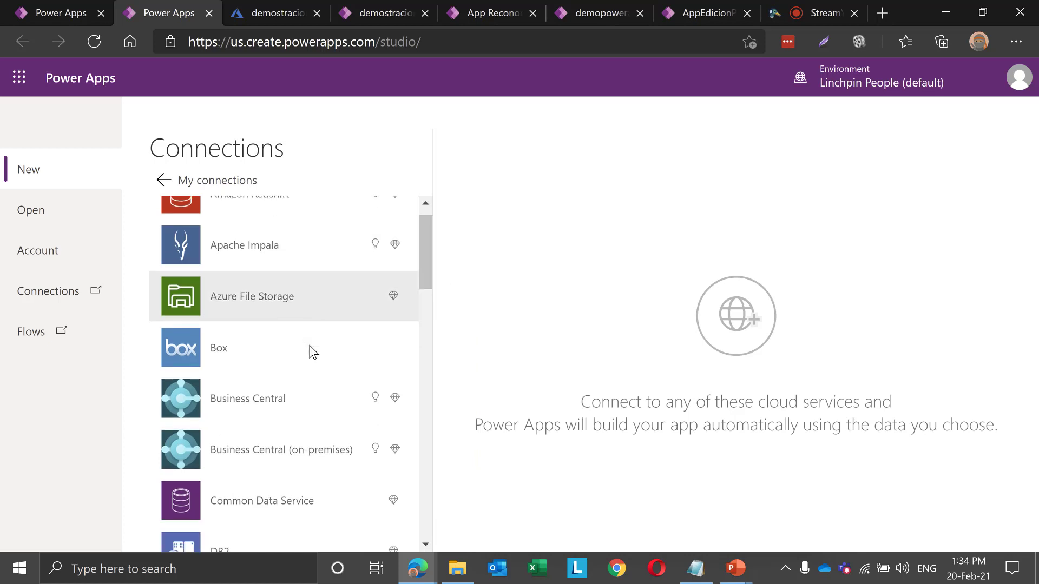
pyautogui.scroll(-10, 310, 352)
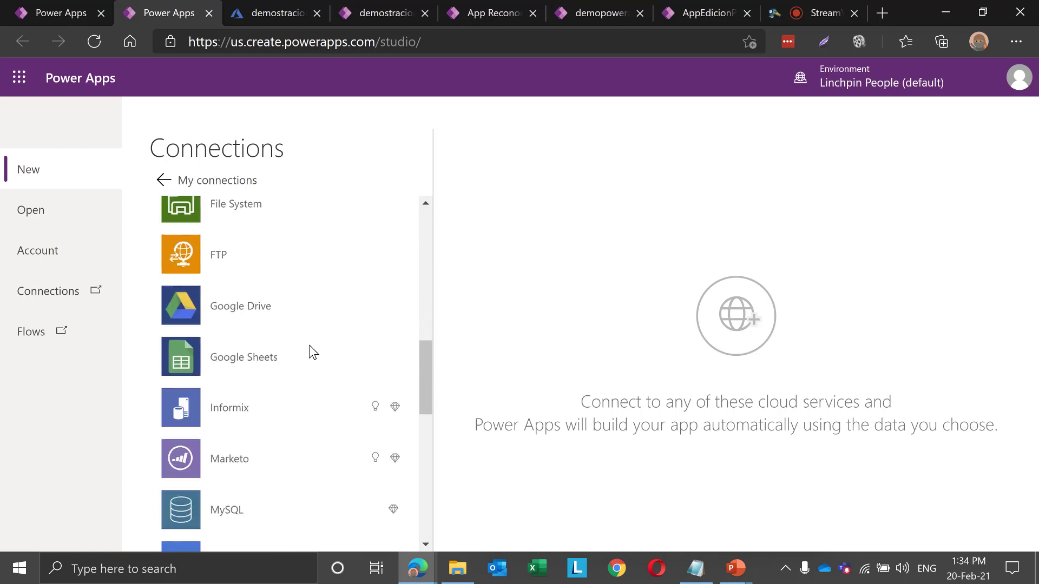
pyautogui.scroll(-5, 311, 352)
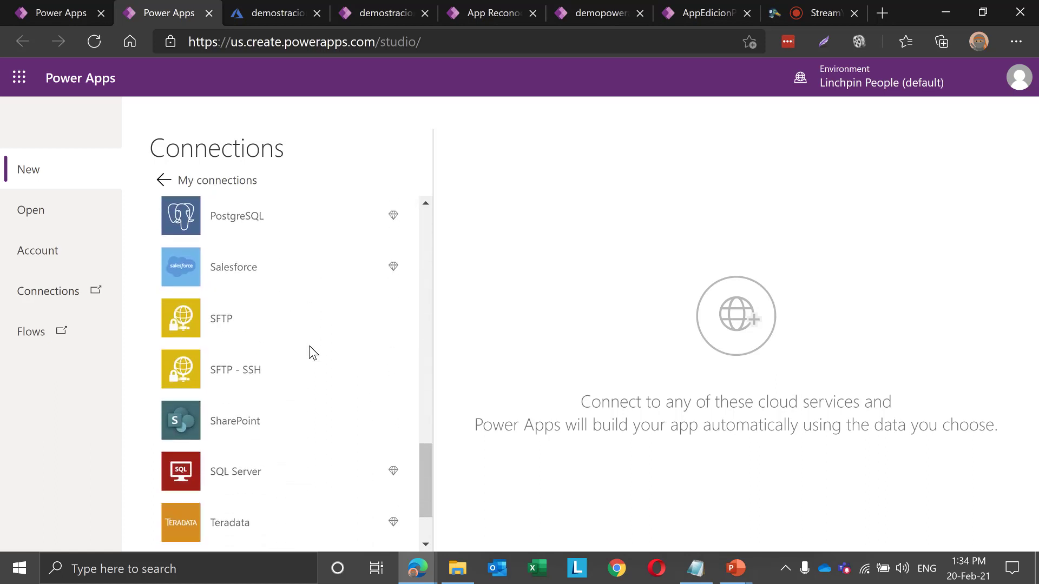
pyautogui.click(239, 431)
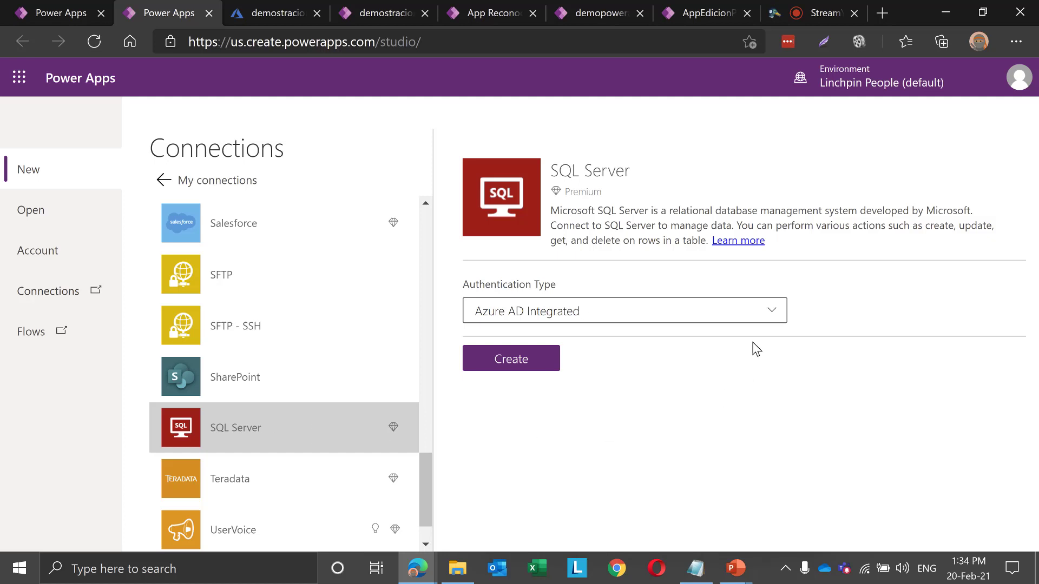
pyautogui.click(597, 322)
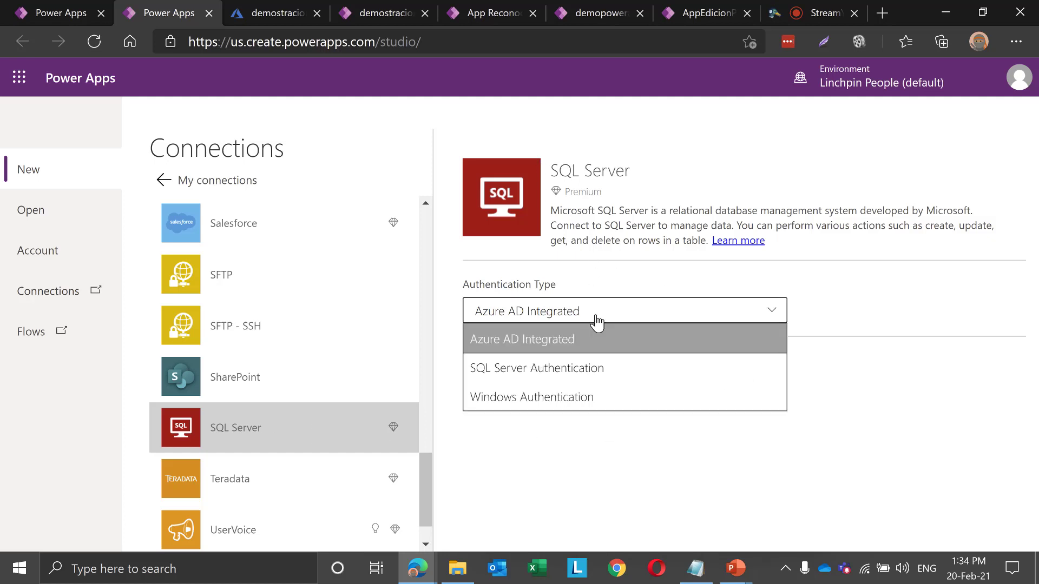
pyautogui.click(600, 382)
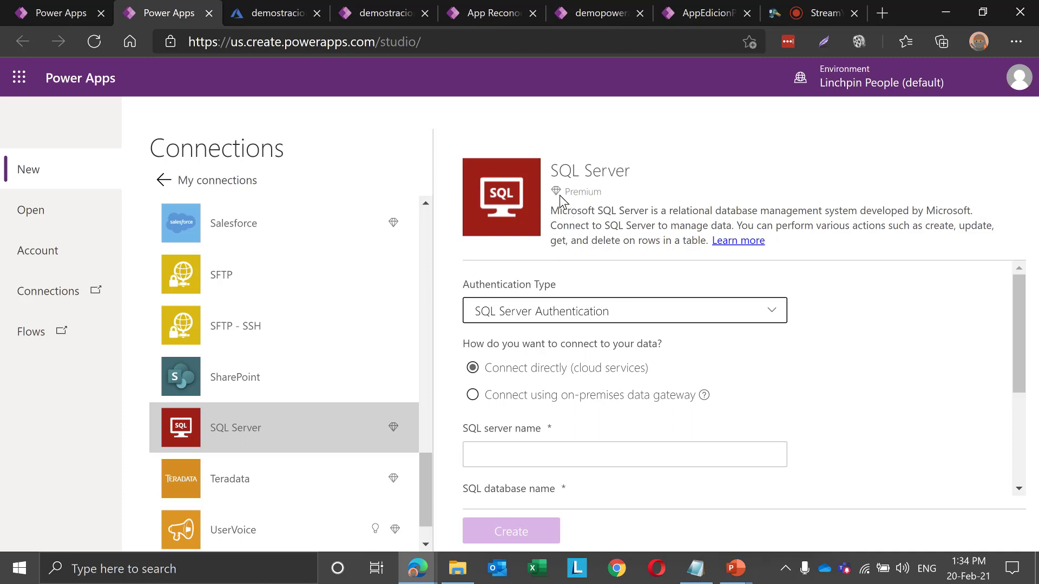
# Try the on-premises data gateway option, then switch back to connecting directly to cloud services
pyautogui.click(631, 196)
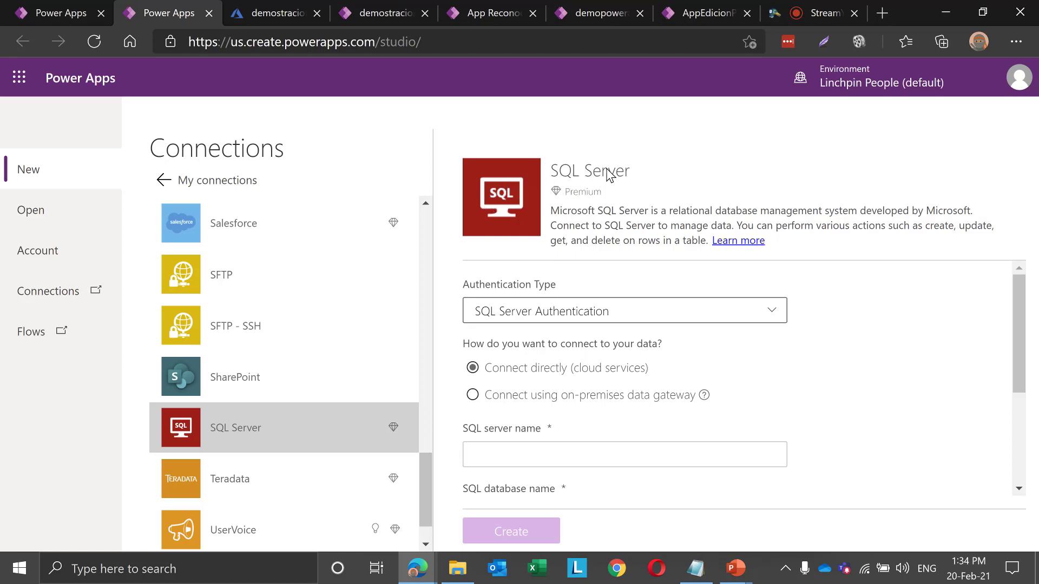
pyautogui.moveTo(580, 198)
pyautogui.click(472, 398)
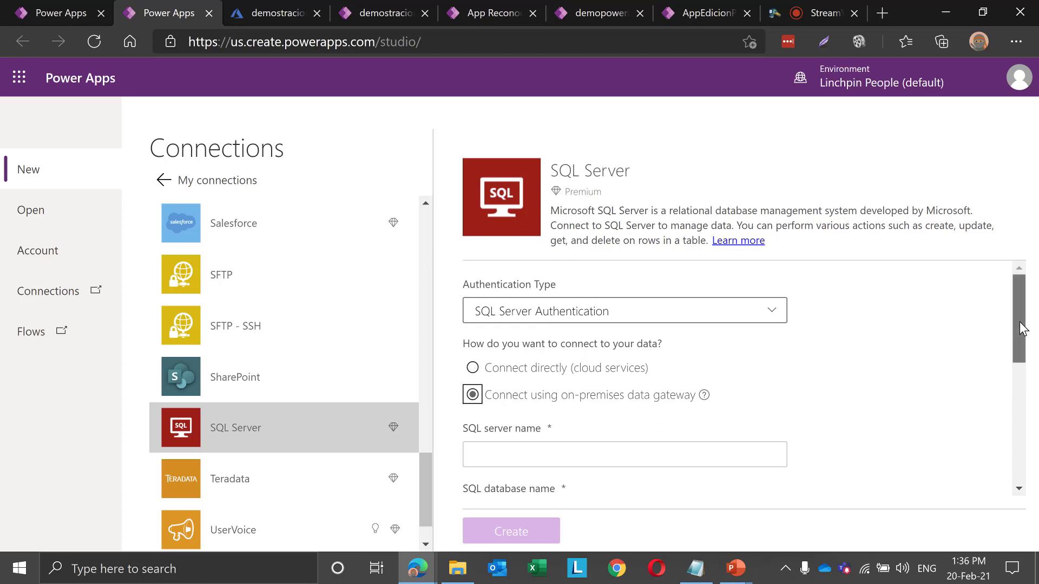
pyautogui.moveTo(1021, 329)
pyautogui.mouseDown()
pyautogui.moveTo(1024, 456)
pyautogui.moveTo(1027, 399)
pyautogui.moveTo(1035, 406)
pyautogui.moveTo(1028, 347)
pyautogui.mouseUp()
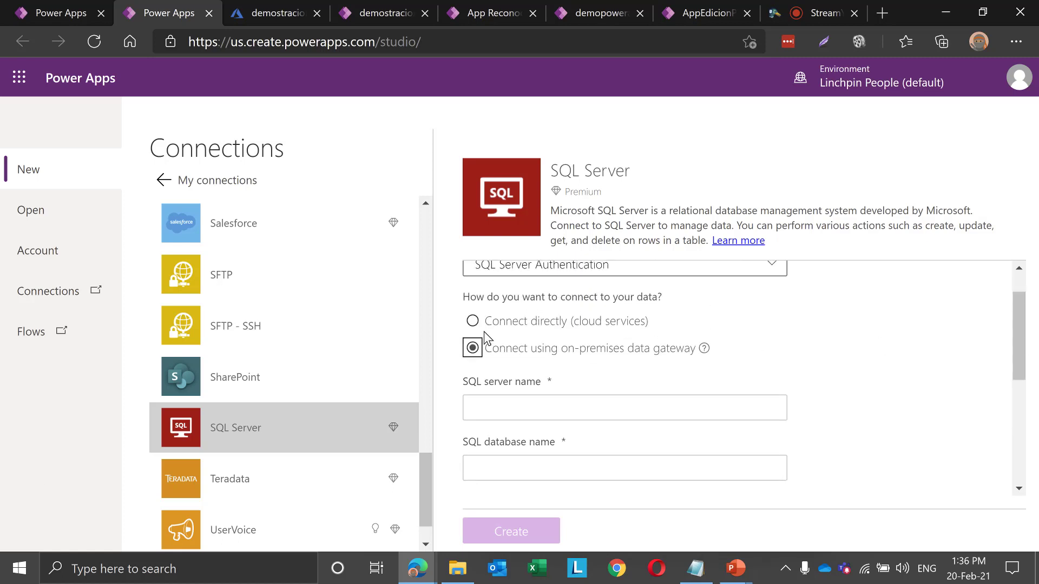
pyautogui.click(473, 322)
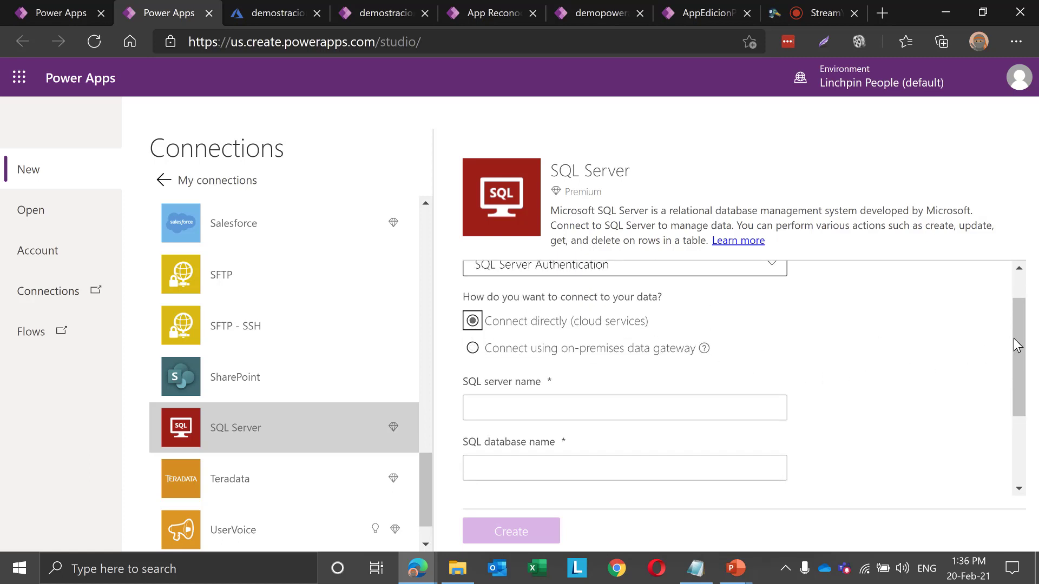
pyautogui.moveTo(1017, 337); pyautogui.dragTo(1015, 363)
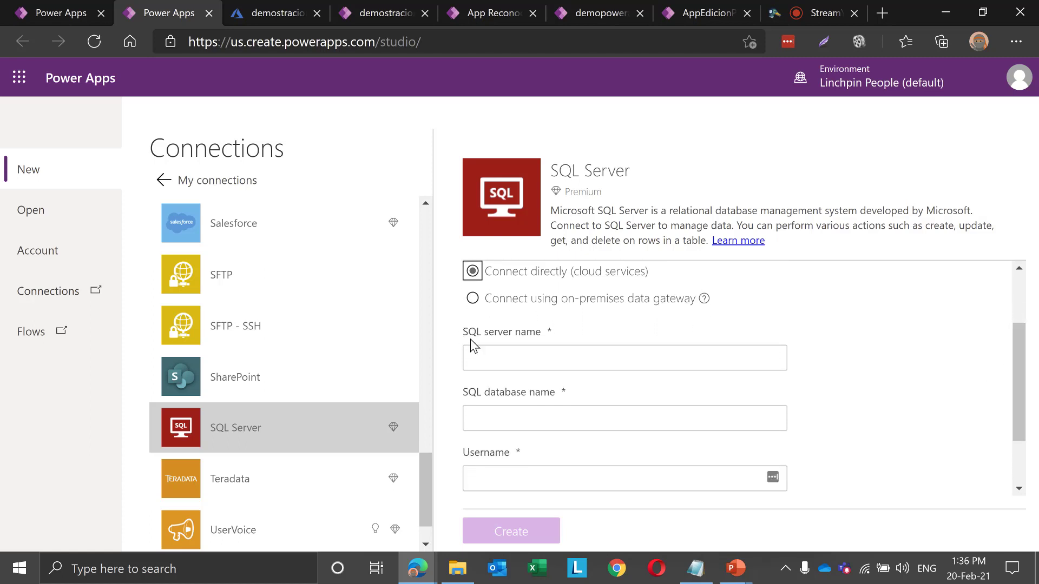
# Copy the server name demostracionpowerapp.database.windows.net from Azure into the connection form
pyautogui.click(480, 357)
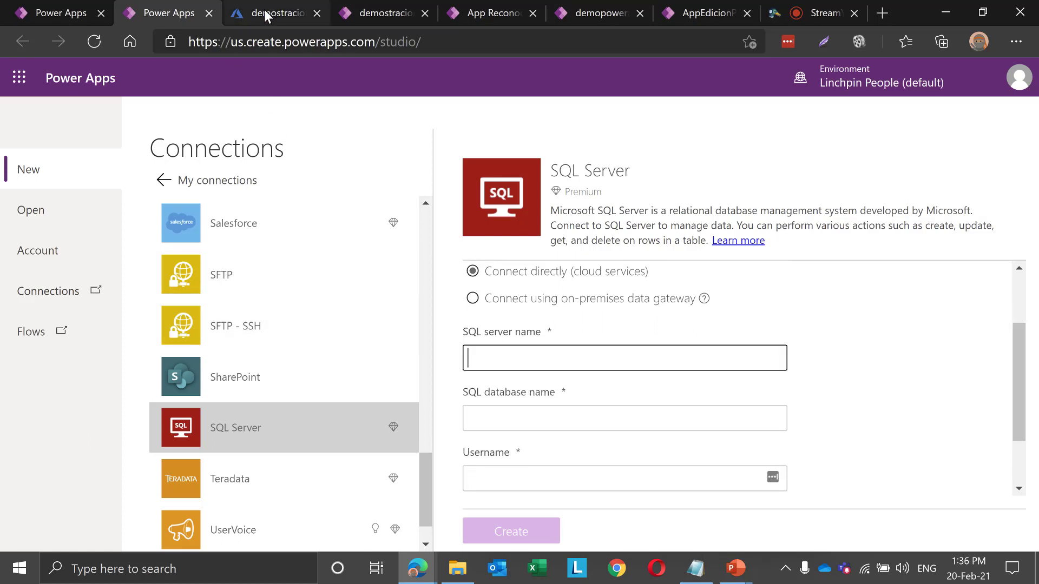
pyautogui.click(267, 15)
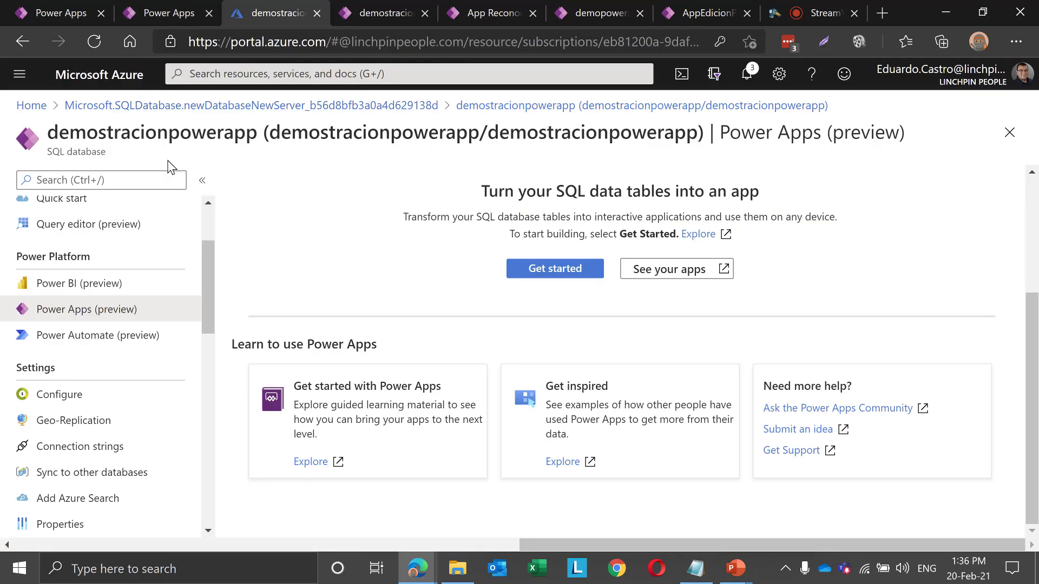
pyautogui.scroll(2, 97, 268)
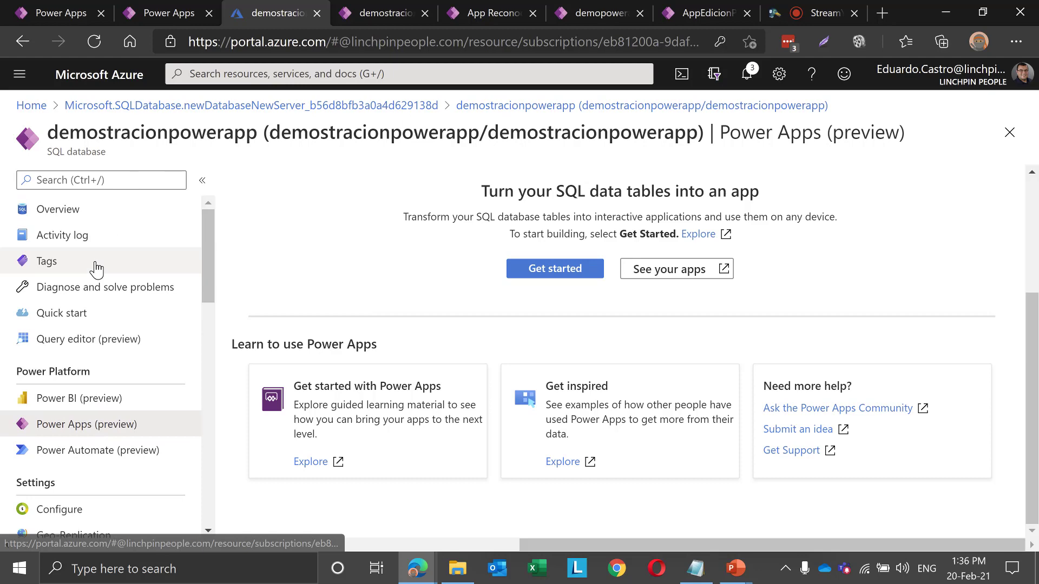
pyautogui.click(71, 213)
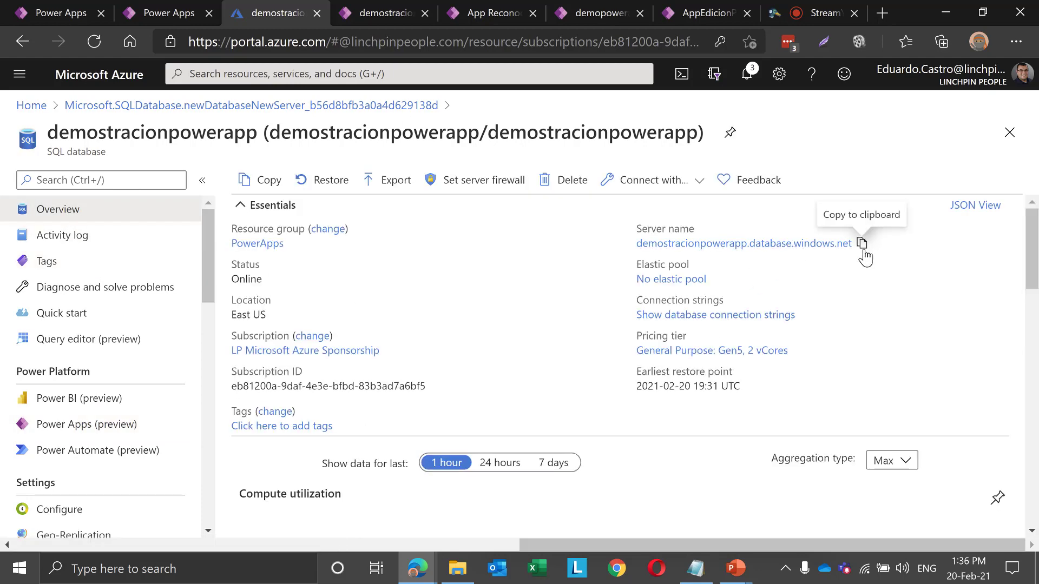
pyautogui.click(862, 245)
pyautogui.click(158, 13)
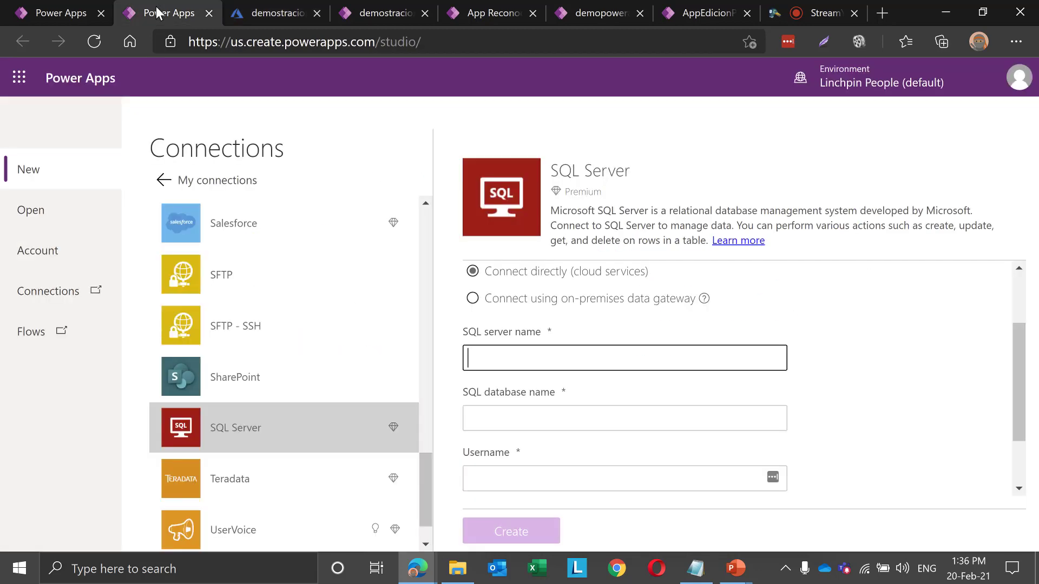
pyautogui.hotkey('ctrl', 'v')
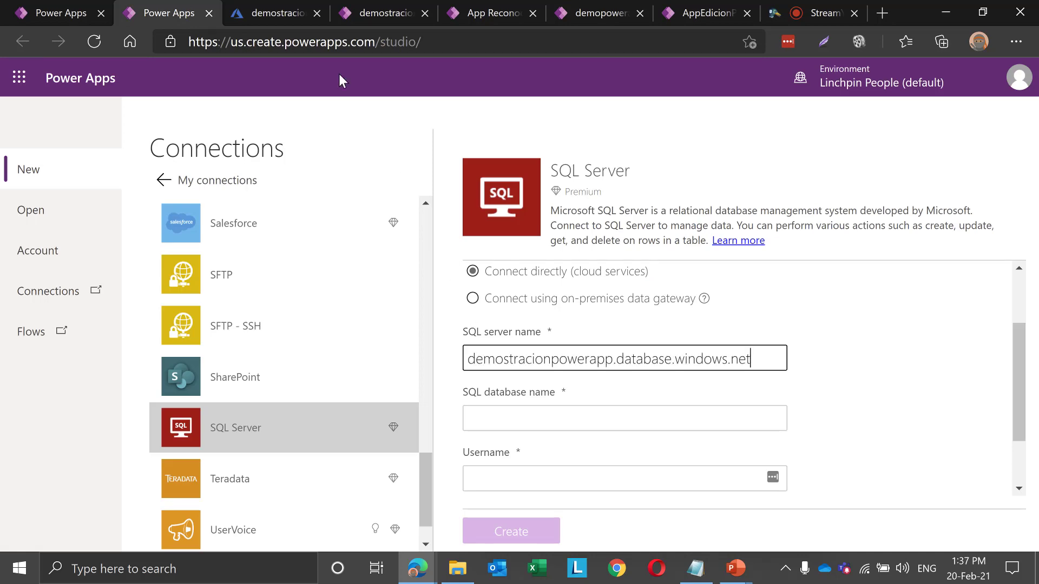
# Copy the database name demostracionpowerapp from the connection strings into the SQL database name field
pyautogui.click(269, 11)
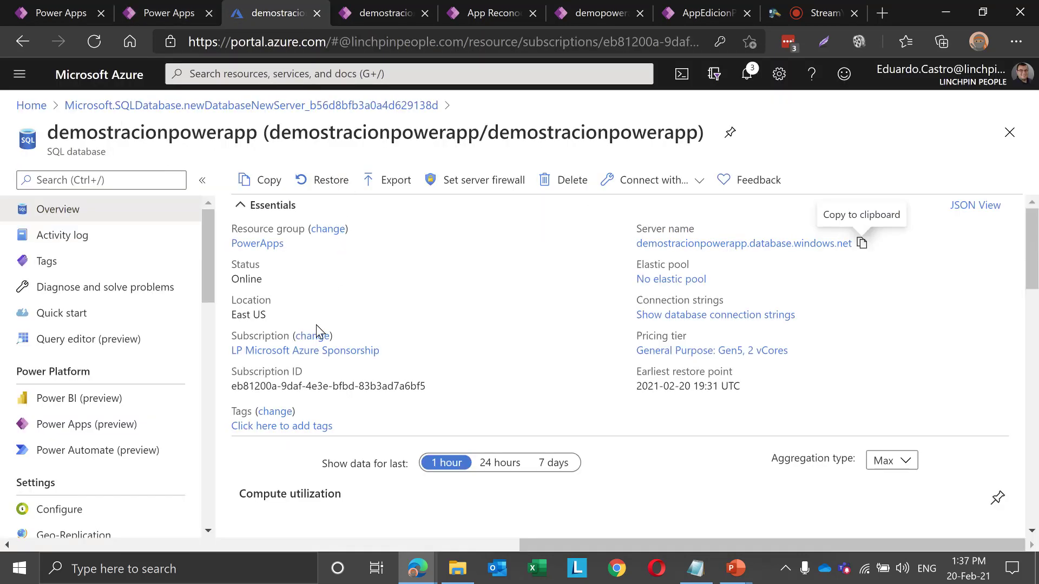
pyautogui.click(763, 319)
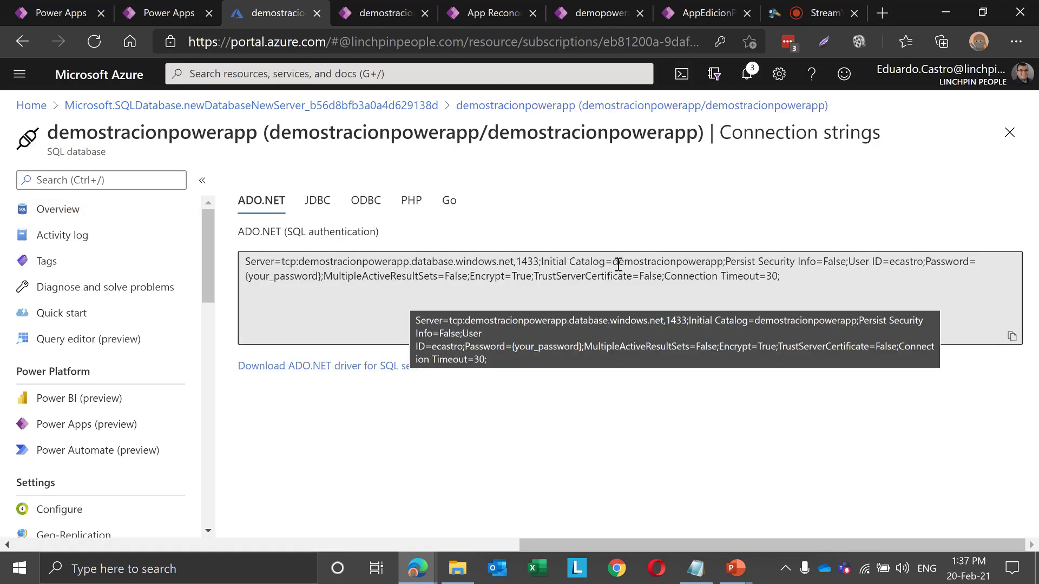
pyautogui.moveTo(614, 265); pyautogui.dragTo(656, 263)
pyautogui.click(672, 263)
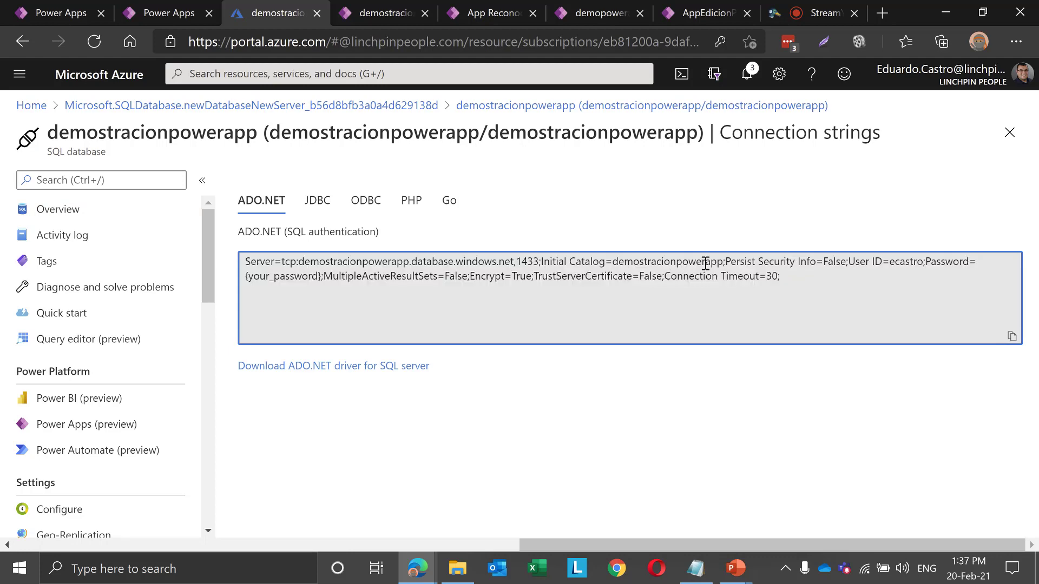
pyautogui.moveTo(724, 262); pyautogui.dragTo(622, 265)
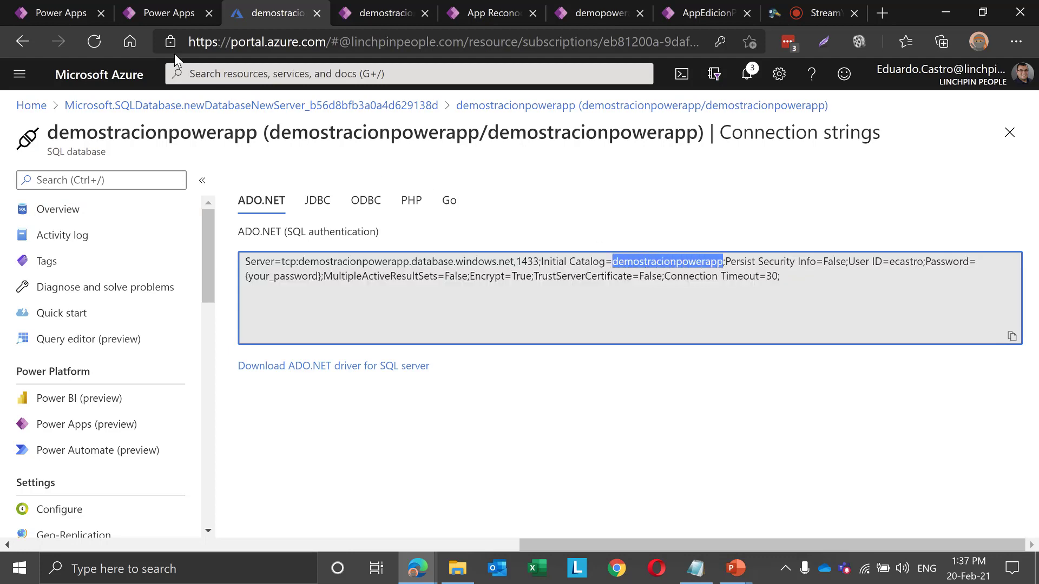
pyautogui.click(154, 13)
pyautogui.click(573, 426)
pyautogui.hotkey('ctrl', 'v')
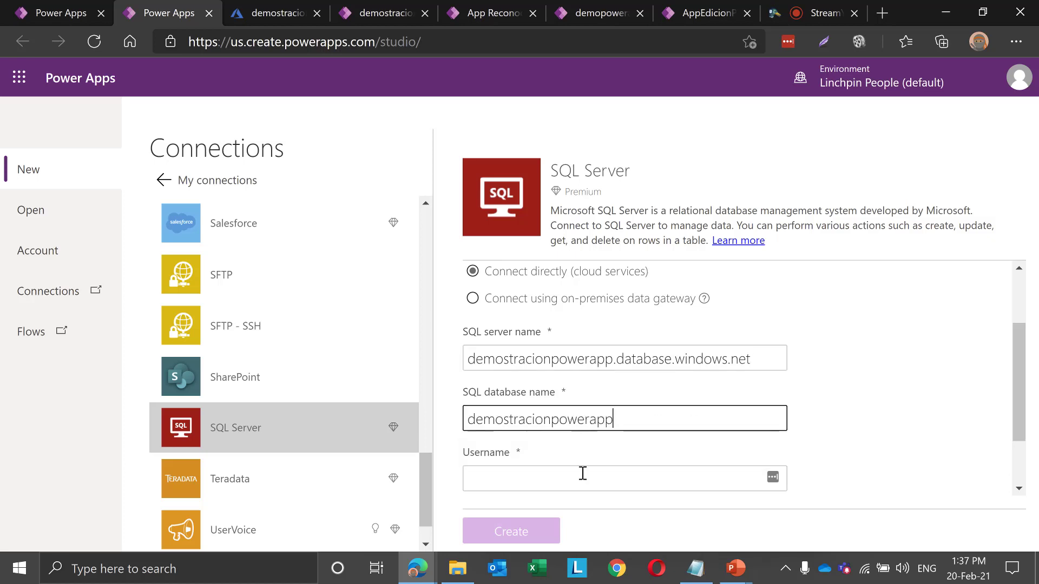
# Enter the SQL username and password in the connection form
pyautogui.click(583, 478)
pyautogui.write('edastro')
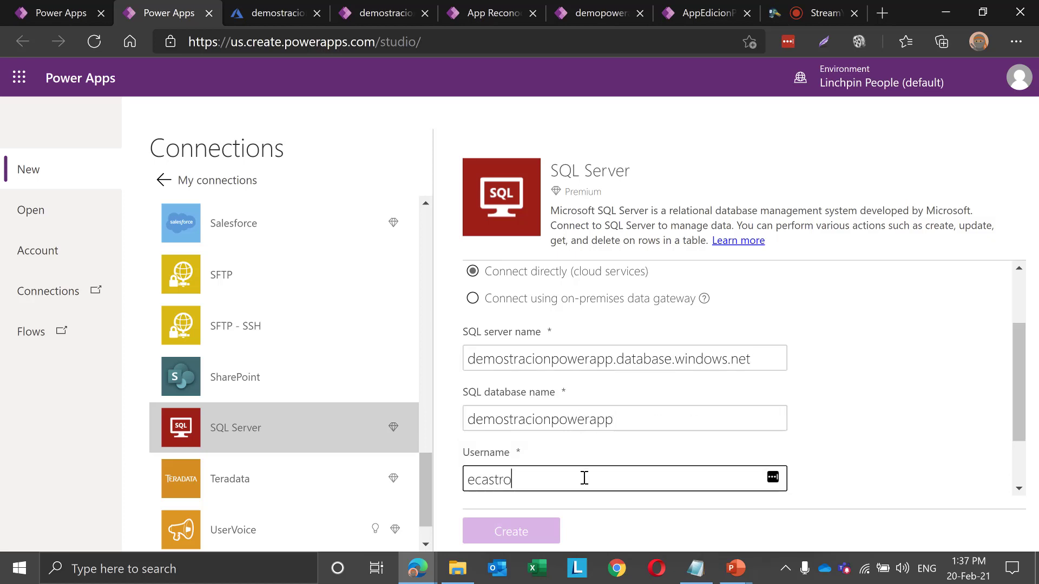
pyautogui.scroll(-2, 584, 478)
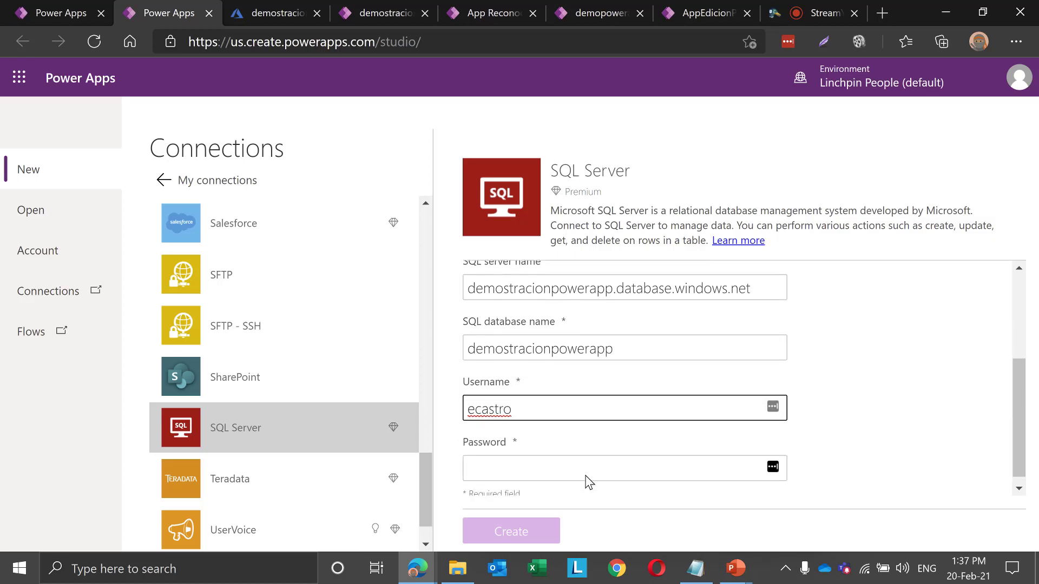
pyautogui.click(586, 470)
pyautogui.write('••')
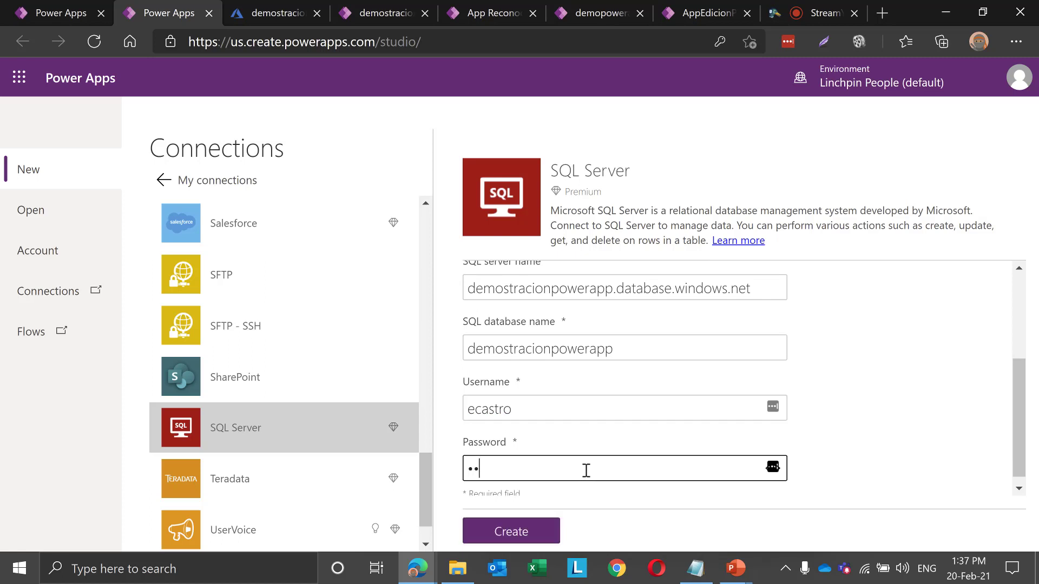
pyautogui.write('••••••')
# Create the SQL Server connection, dismiss the LastPass prompt, and generate an app from SalesLT.Product
pyautogui.click(510, 531)
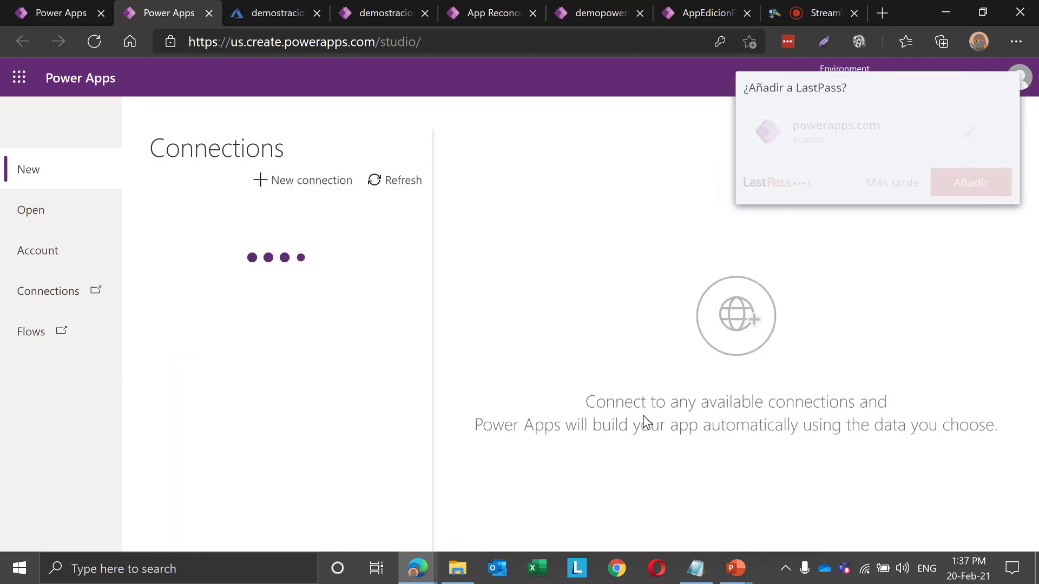
pyautogui.click(887, 184)
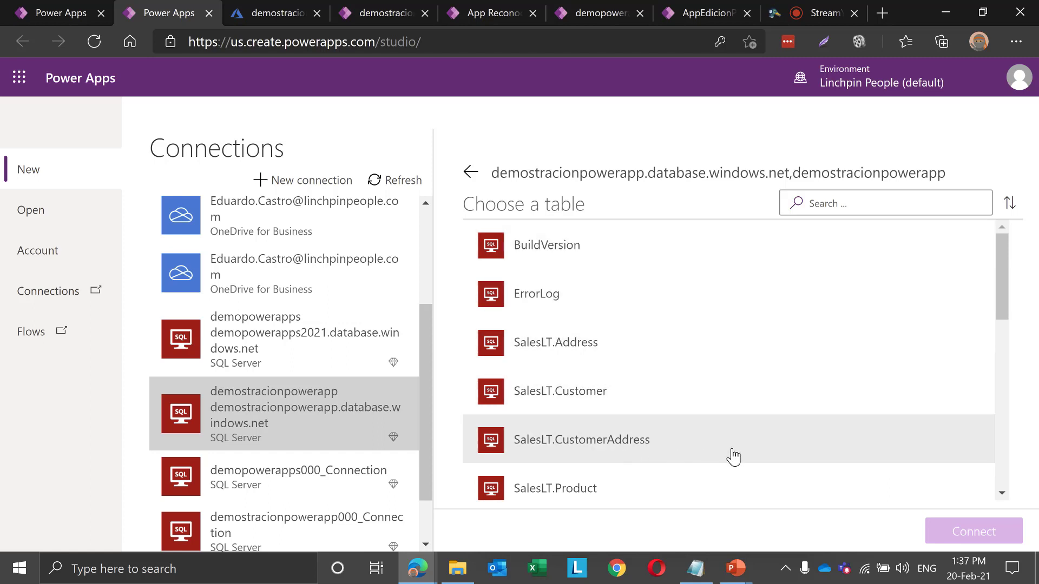
pyautogui.scroll(-2, 791, 382)
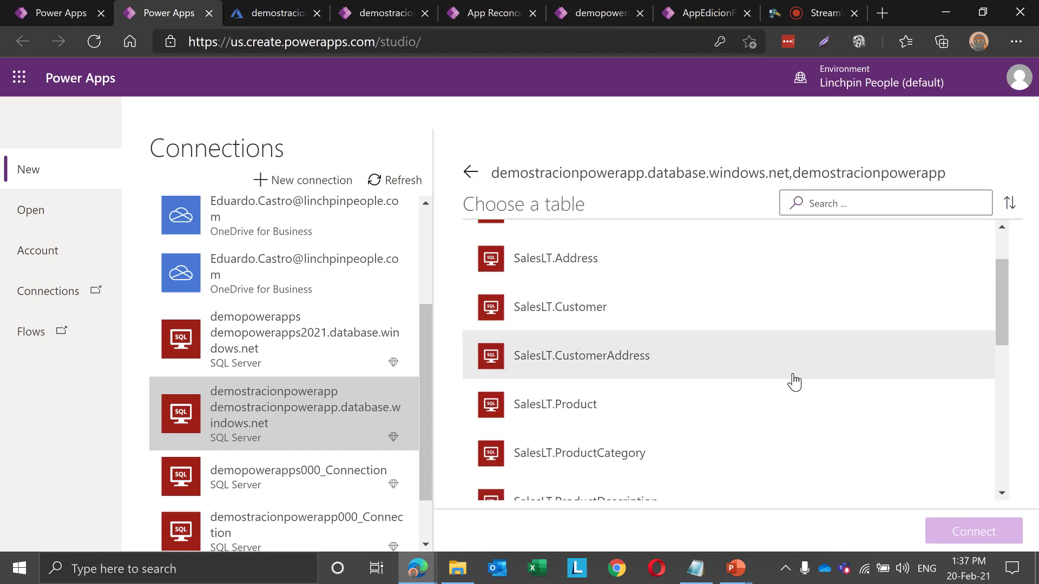
pyautogui.click(561, 415)
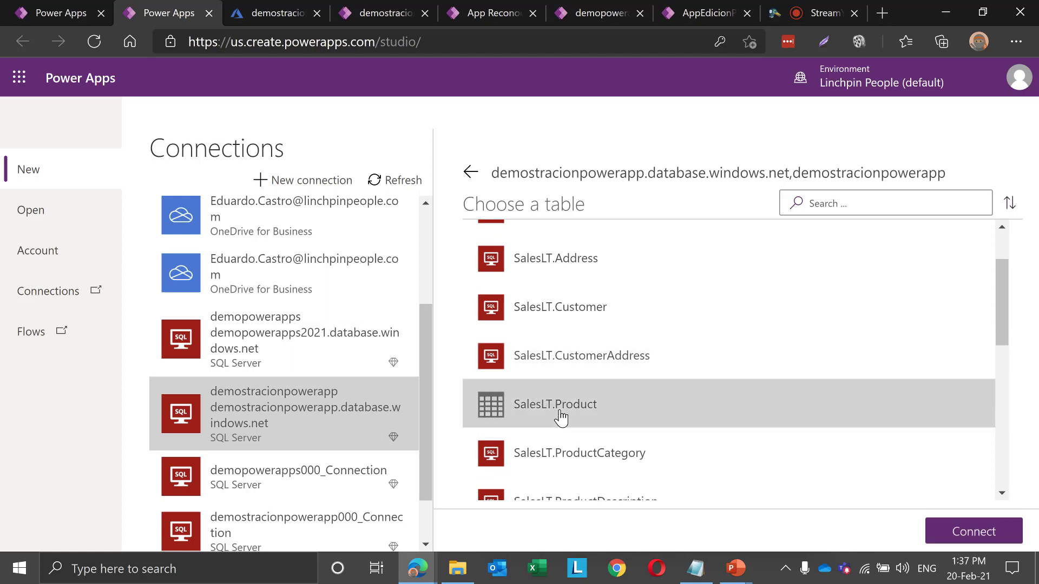
pyautogui.click(982, 539)
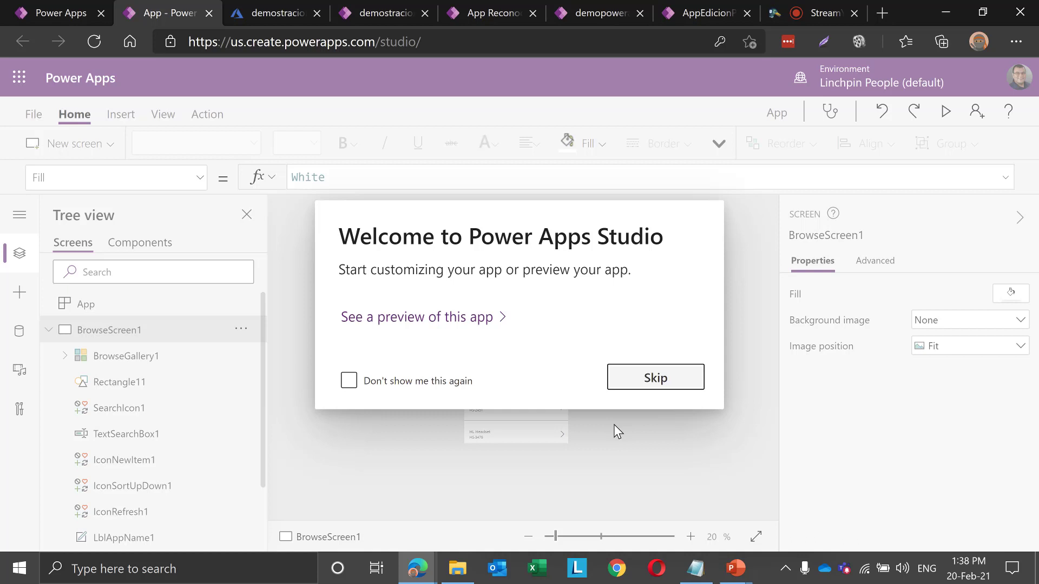
# Skip the welcome dialog, preview the app, and open the LL Headset record for editing
pyautogui.click(688, 378)
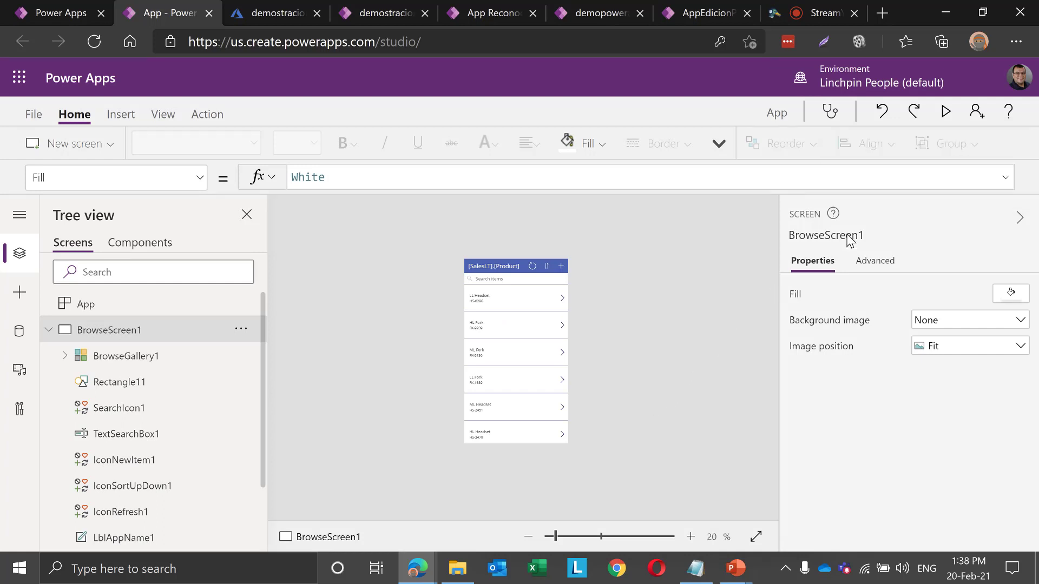
pyautogui.click(946, 112)
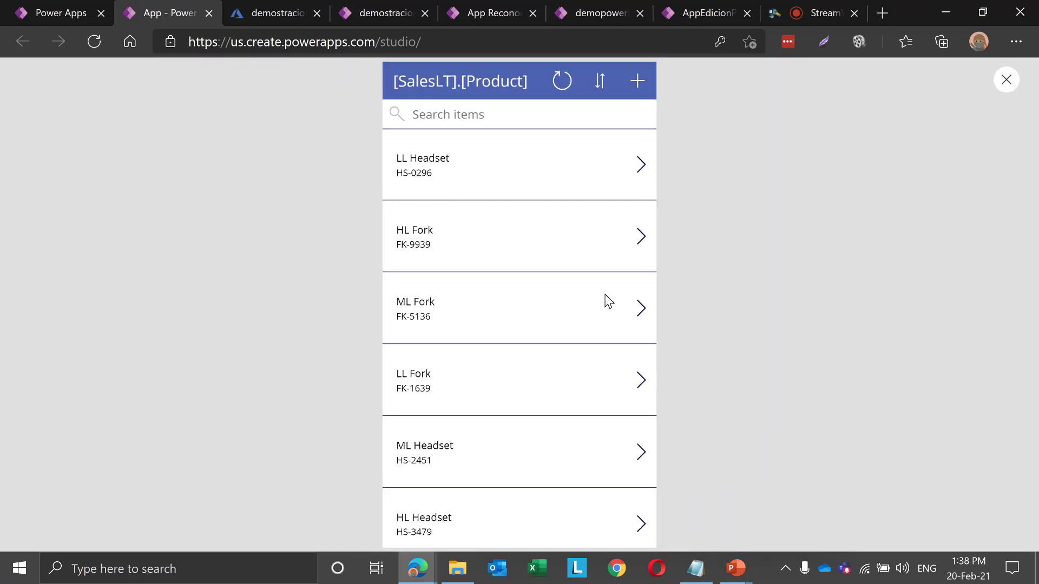
pyautogui.click(641, 173)
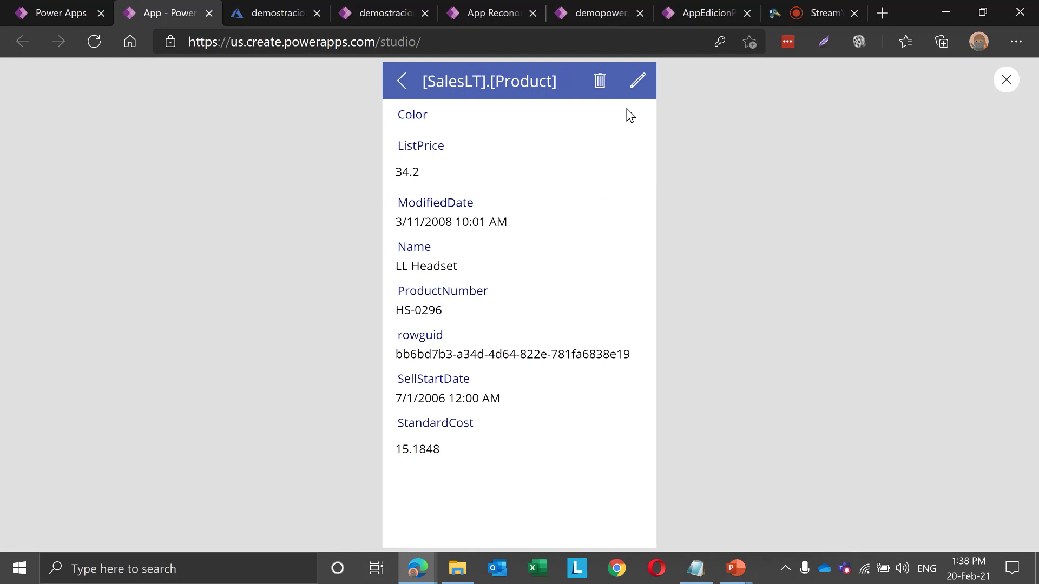
pyautogui.click(632, 88)
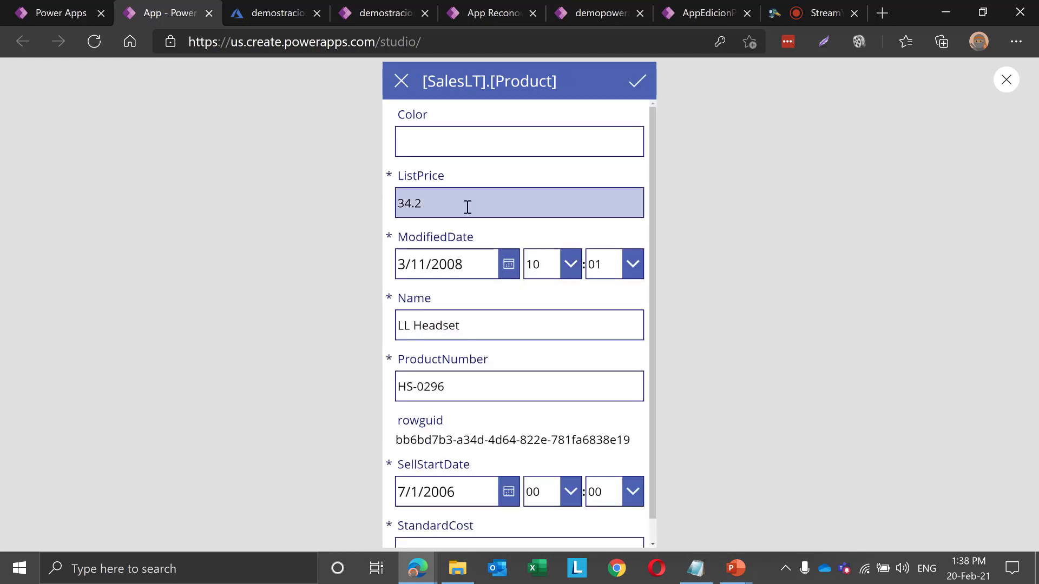
# Cancel the LL Headset edit, return to the product list, and exit the preview
pyautogui.click(401, 81)
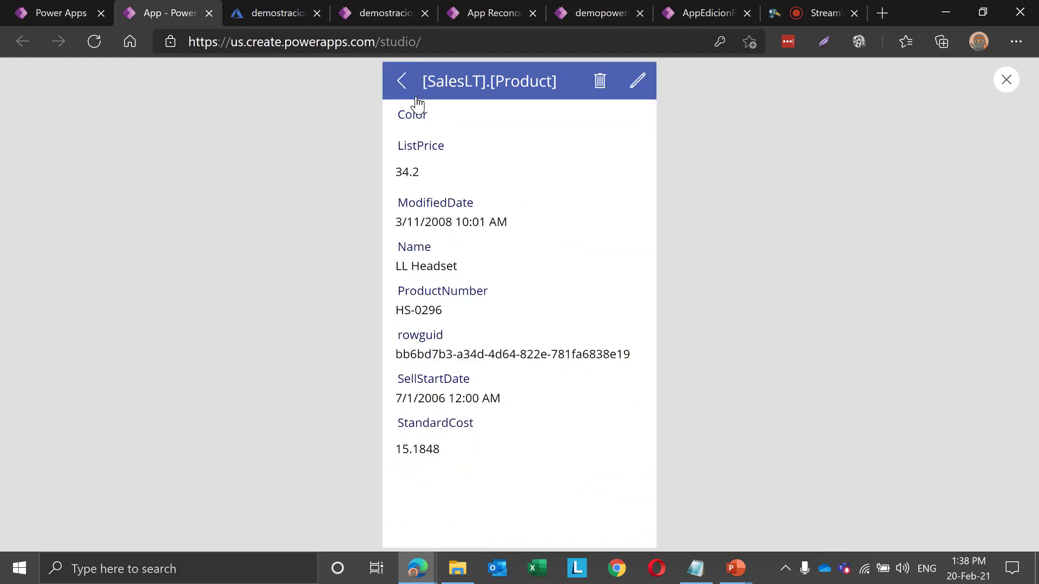
pyautogui.click(401, 88)
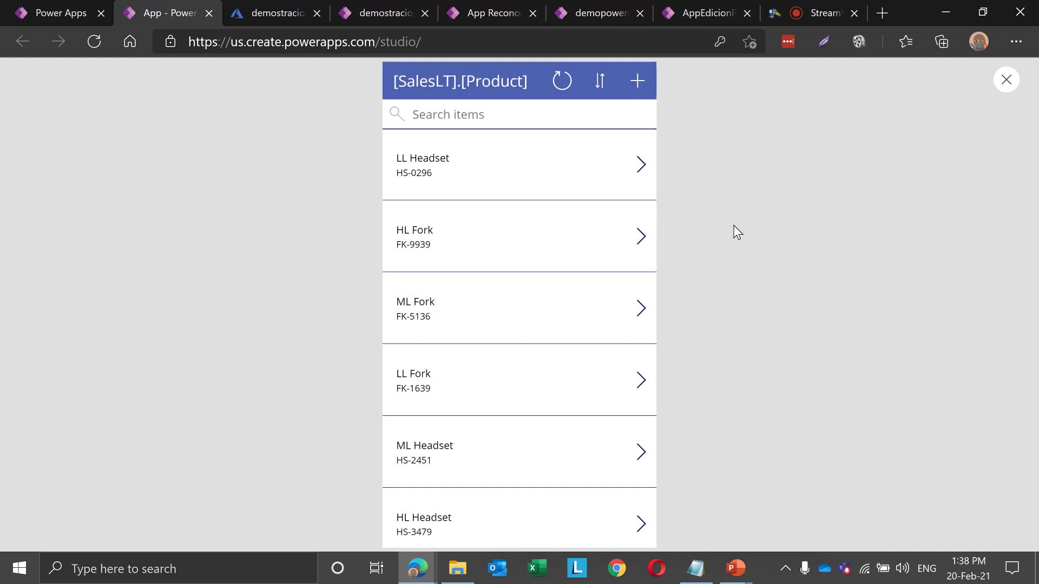
pyautogui.click(1006, 81)
pyautogui.click(654, 360)
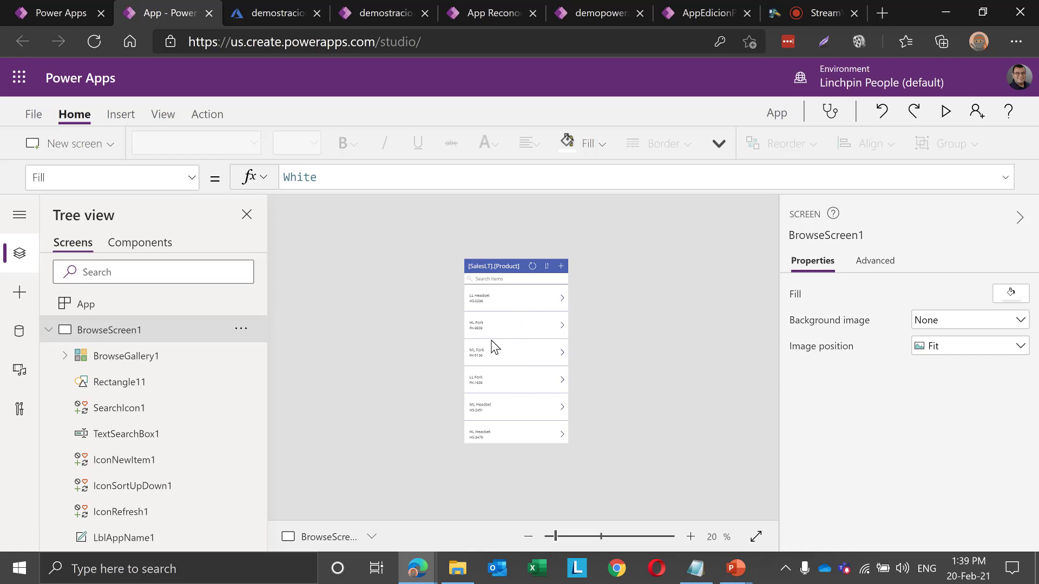
# Zoom the canvas to 30%, then resume the PowerPoint slide show on the AI Builder slide
pyautogui.hotkey('ctrl', '=')
pyautogui.moveTo(748, 580)
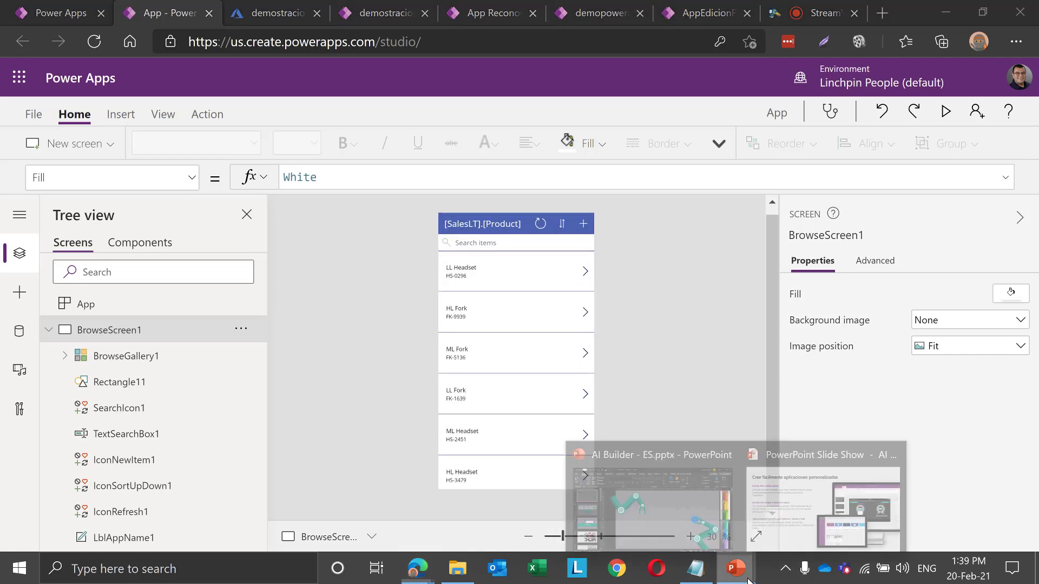
pyautogui.click(775, 518)
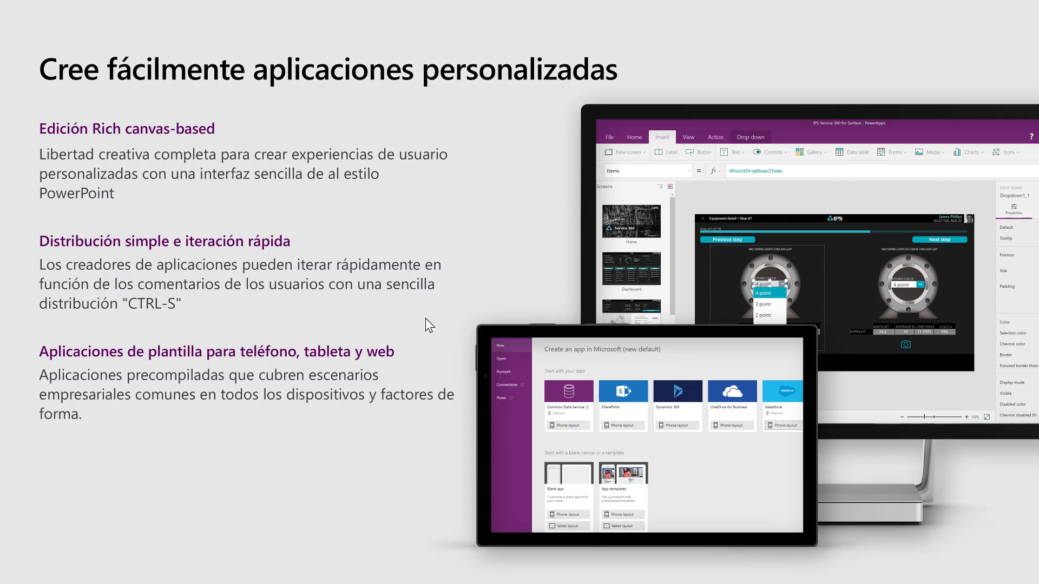
pyautogui.press('Right')
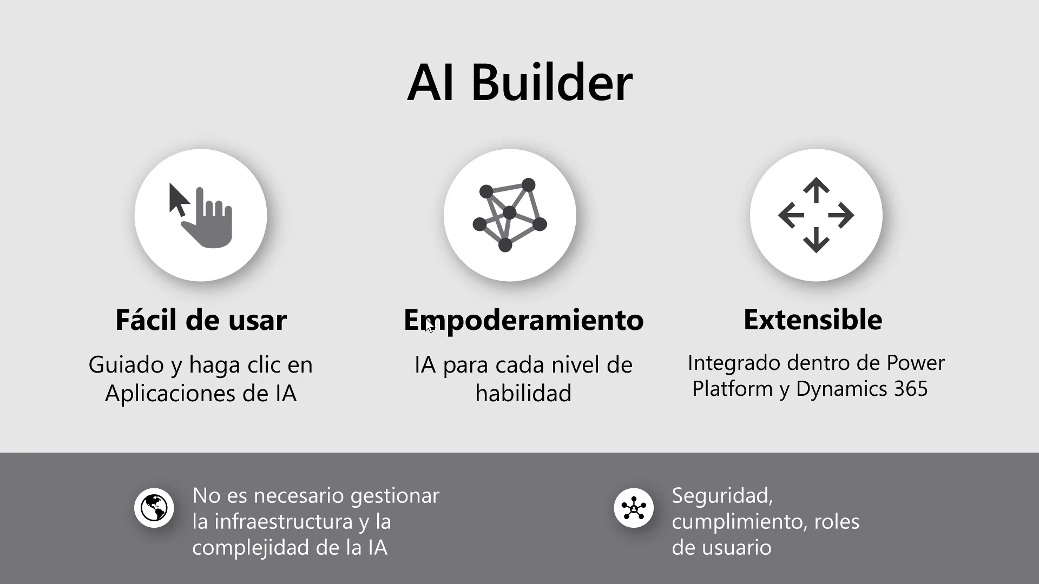
# Advance two slides to reach 'Soluciones Point-and-Click AI'
pyautogui.click(425, 319)
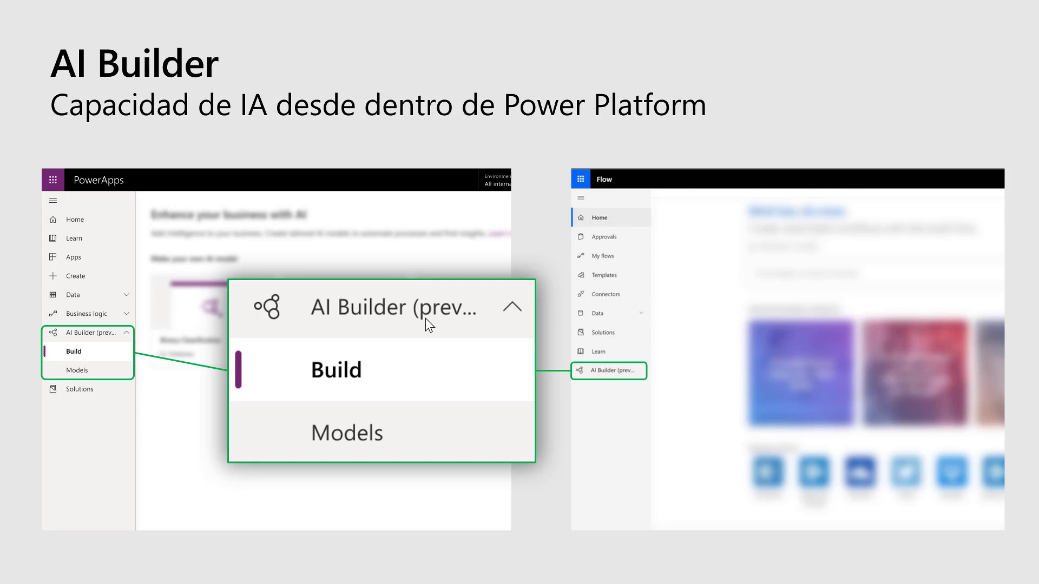
pyautogui.click(426, 319)
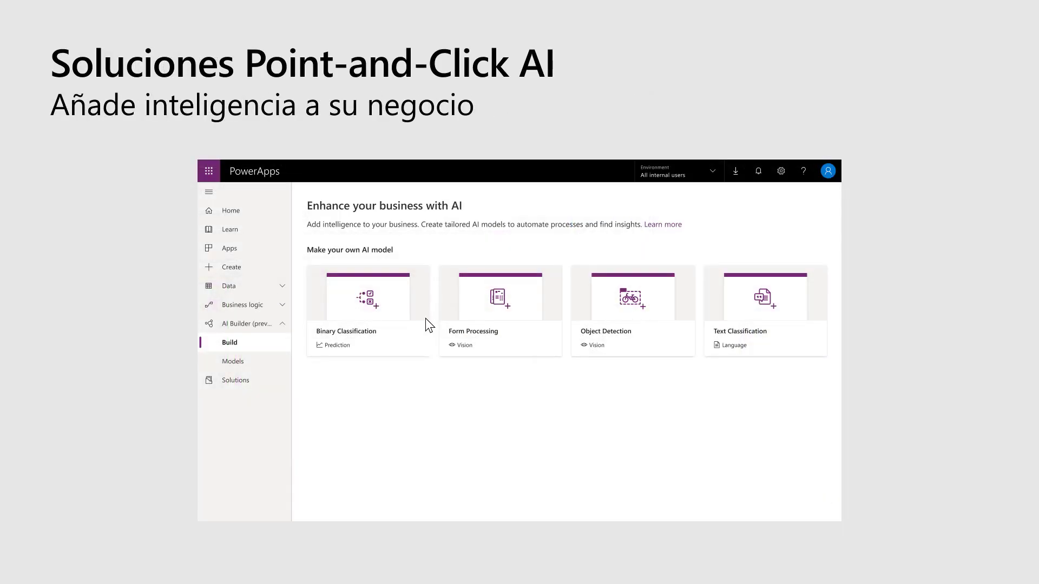
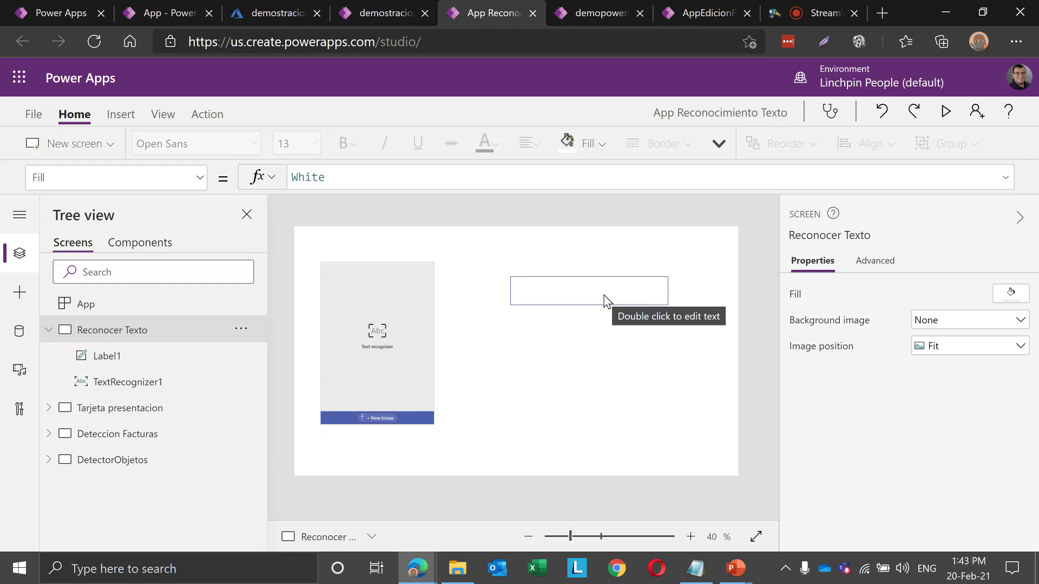
# Run the text-recognition app in preview mode
pyautogui.click(946, 112)
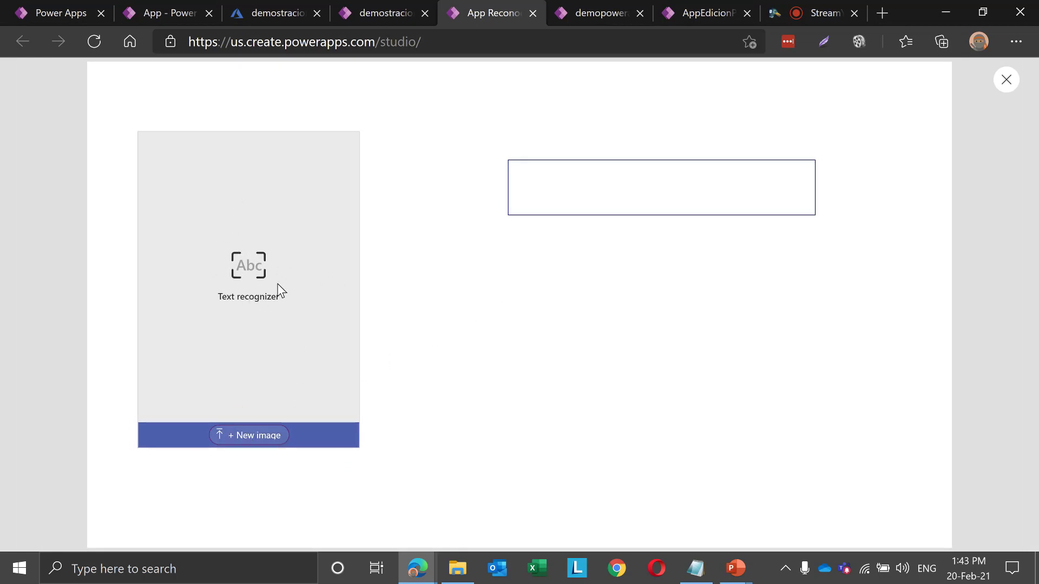
# Start adding a new image and browse to the OneDrive - Linchpin People folders
pyautogui.click(262, 447)
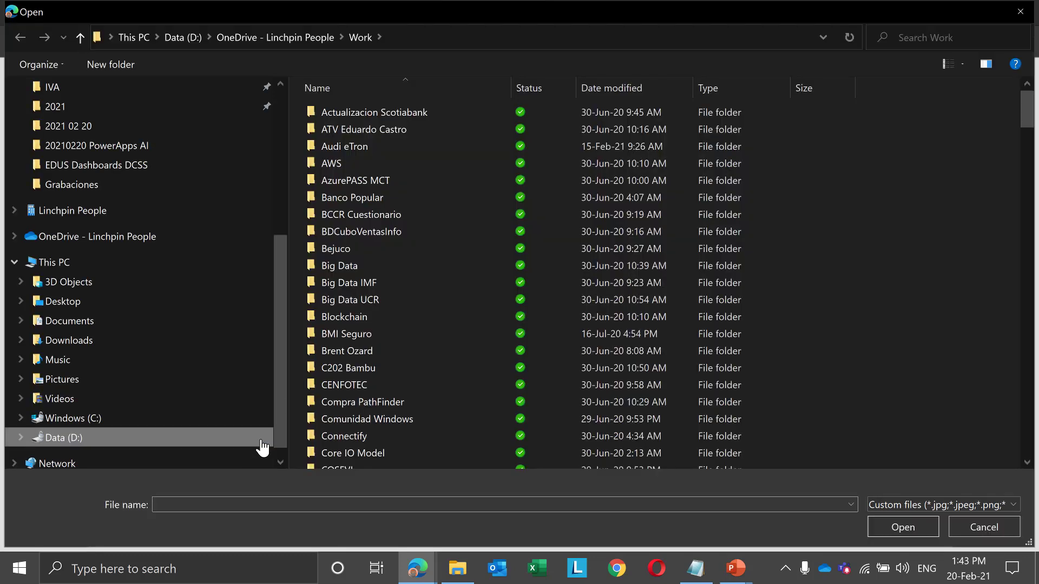
pyautogui.scroll(5, 194, 232)
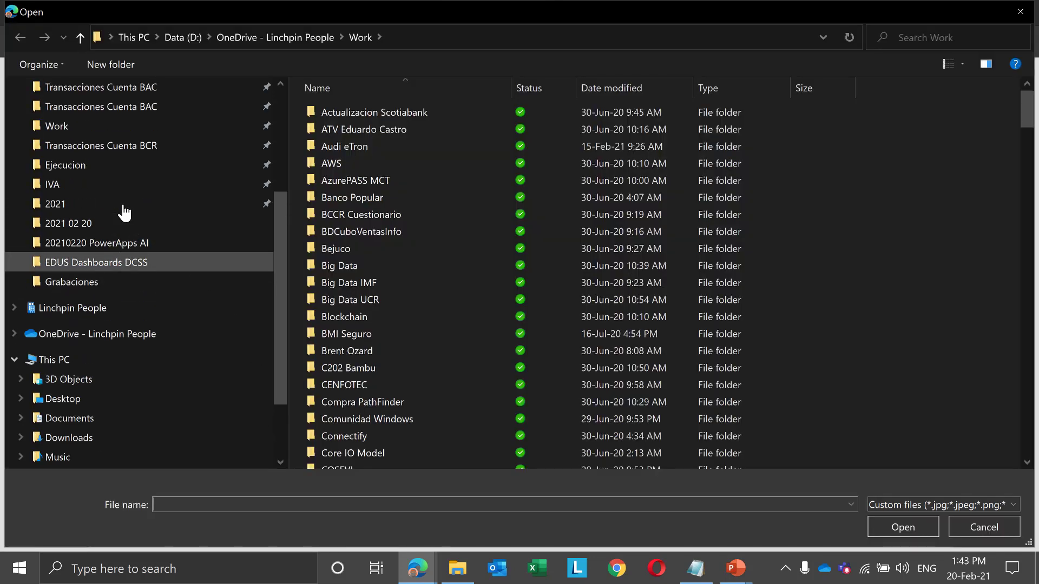
pyautogui.scroll(2, 123, 212)
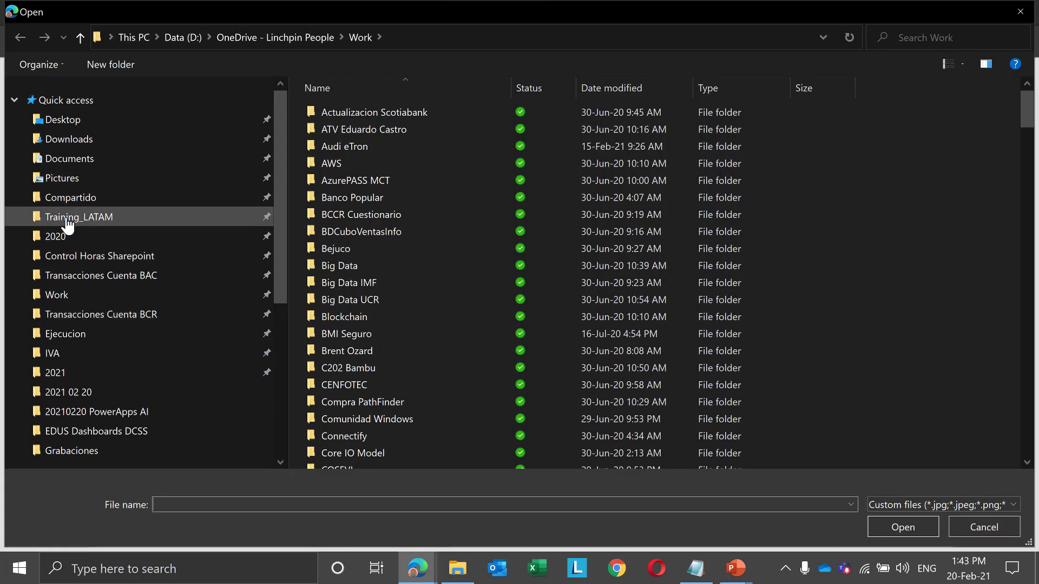
pyautogui.click(83, 202)
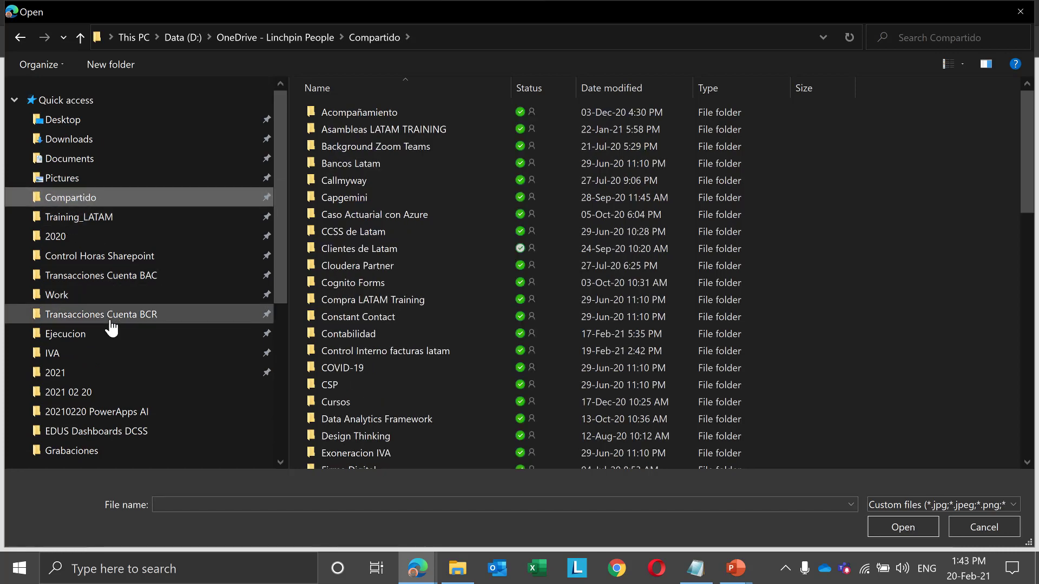
pyautogui.scroll(-1, 108, 323)
pyautogui.scroll(-1, 108, 323)
pyautogui.click(109, 373)
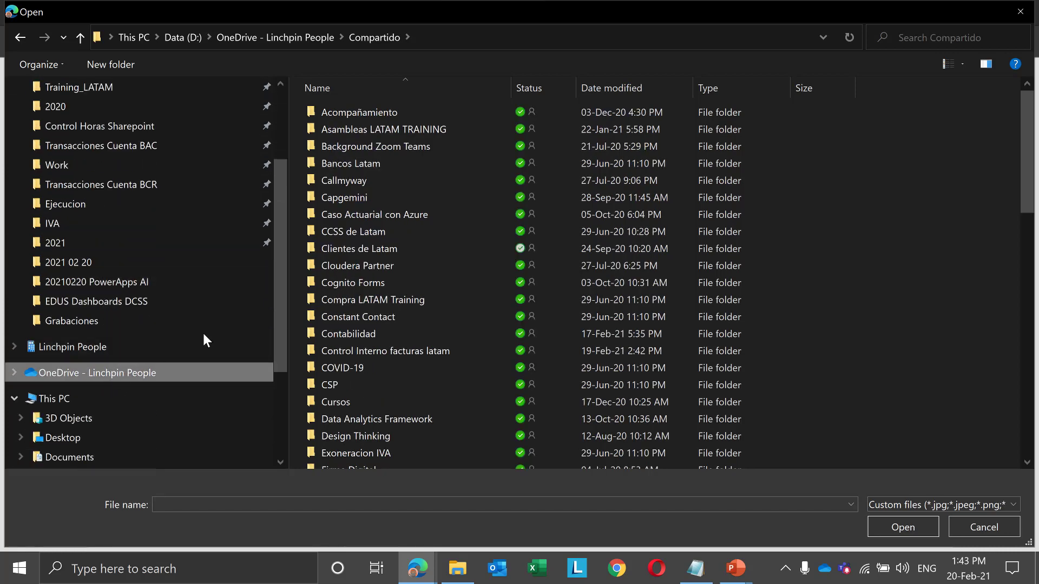
# Go through Comunidad Windows into 20210220 PowerApps AI and choose CostaRica.png
pyautogui.click(339, 216)
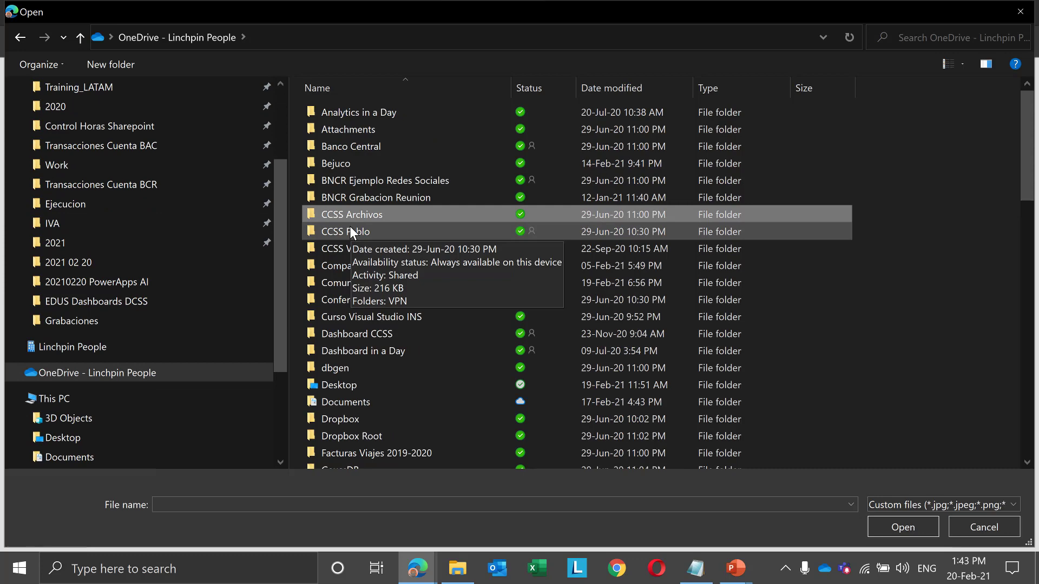
pyautogui.click(350, 282)
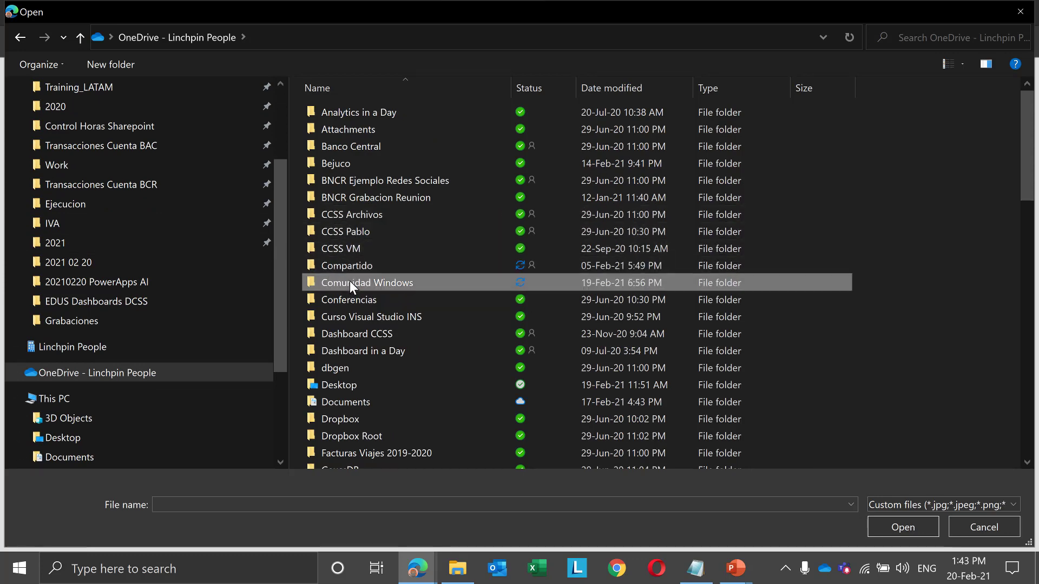
pyautogui.doubleClick(349, 282)
pyautogui.scroll(-12, 401, 355)
pyautogui.scroll(5, 401, 346)
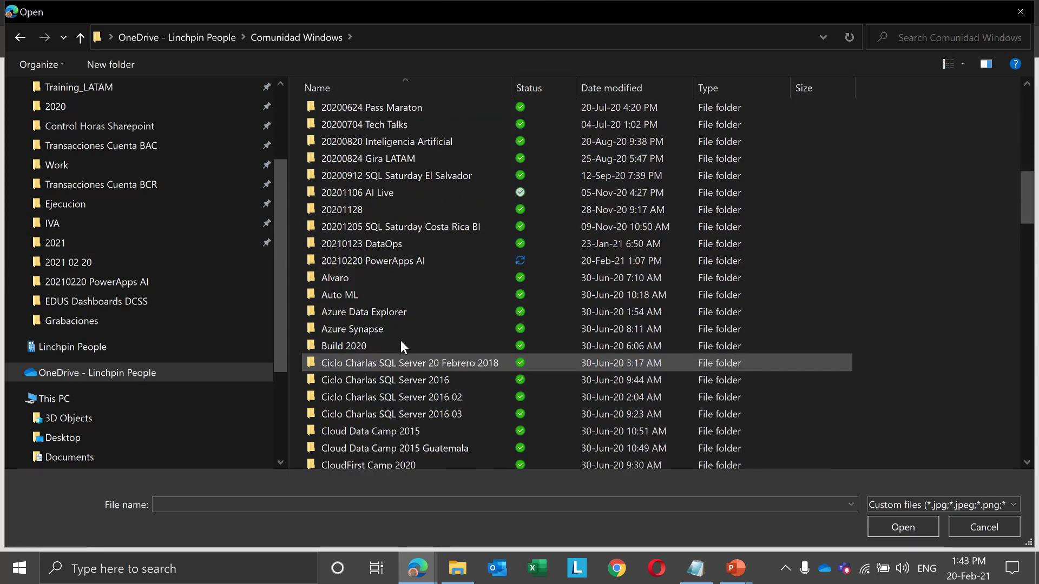
pyautogui.doubleClick(388, 263)
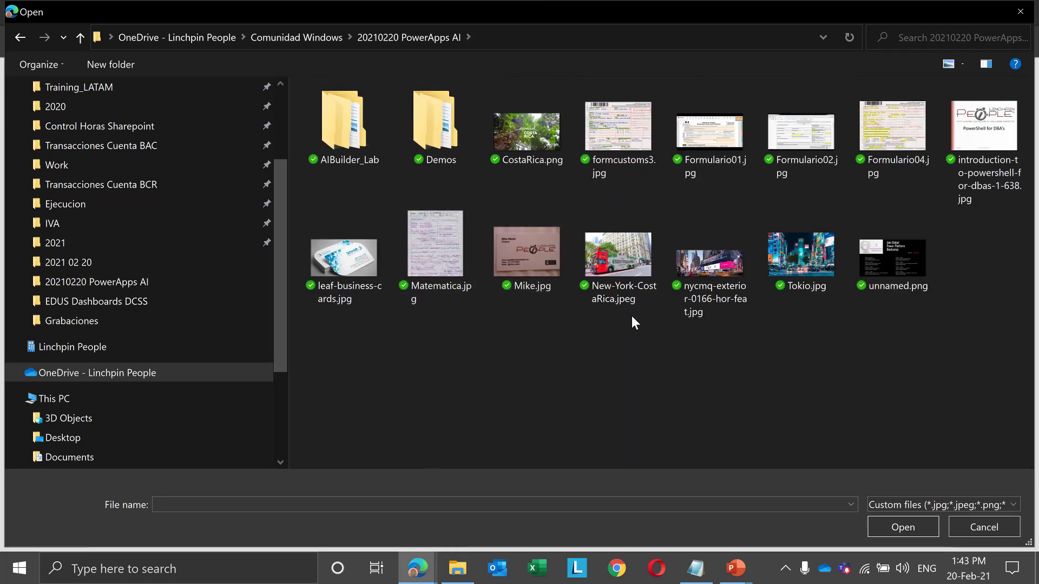
pyautogui.click(528, 122)
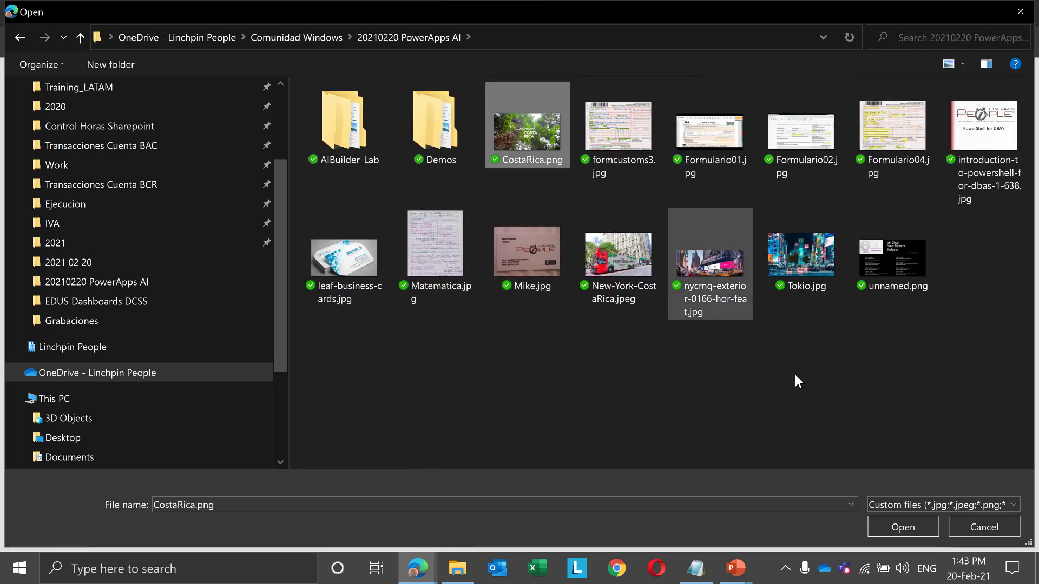
# Load CostaRica.png into the recognizer and zoom in on the photo
pyautogui.click(896, 521)
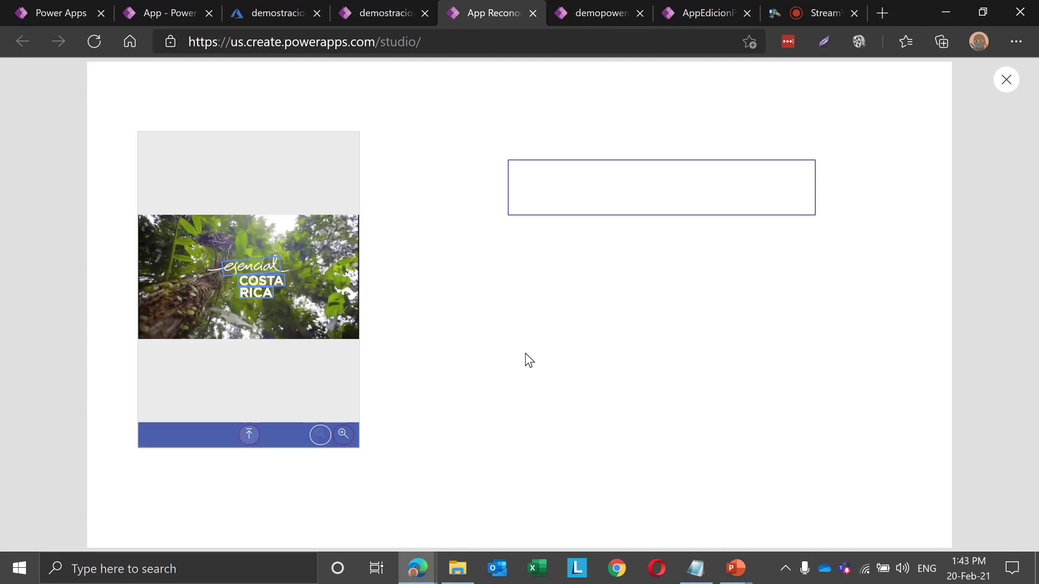
pyautogui.click(343, 435)
pyautogui.click(344, 435)
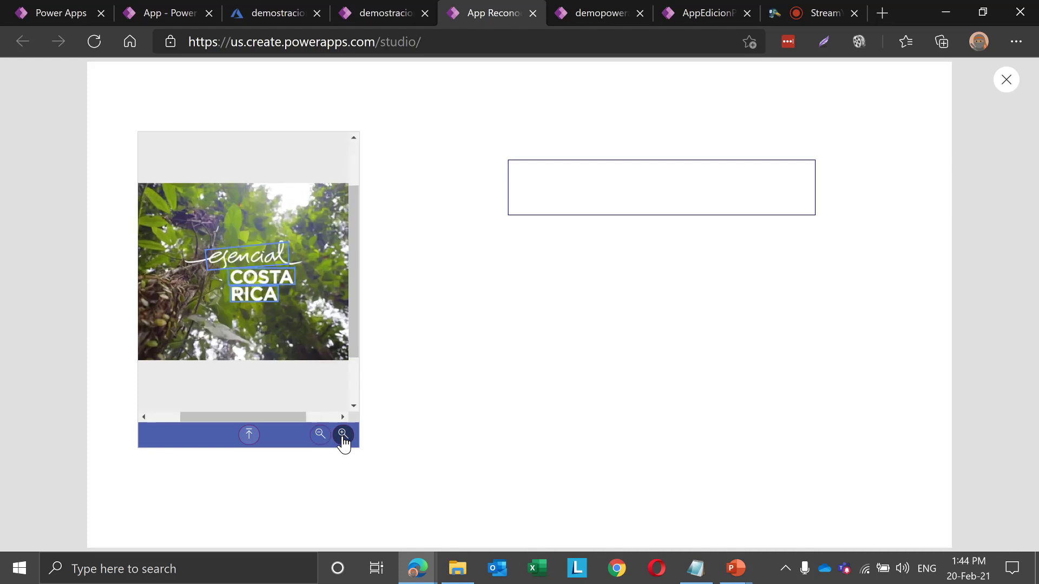
pyautogui.click(343, 435)
pyautogui.click(343, 435)
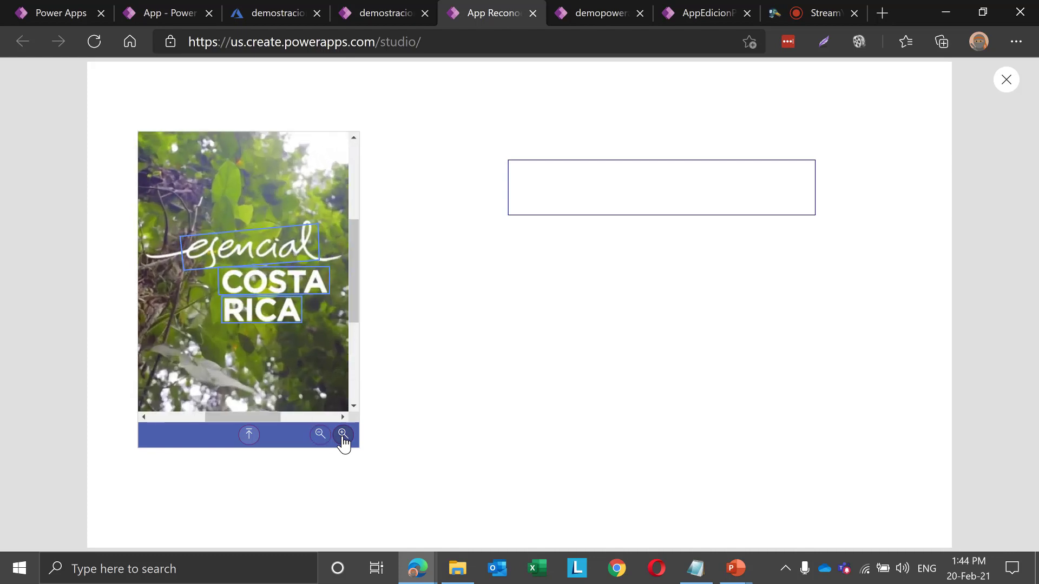
# Pick the words esencial, COSTA and RICA, then end the preview
pyautogui.click(232, 267)
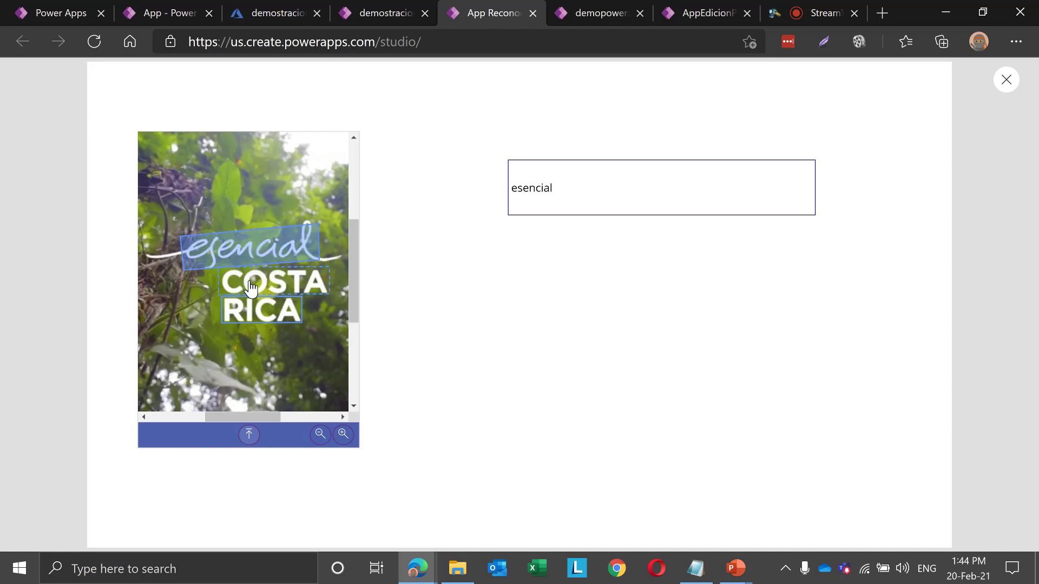
pyautogui.click(250, 288)
pyautogui.click(262, 311)
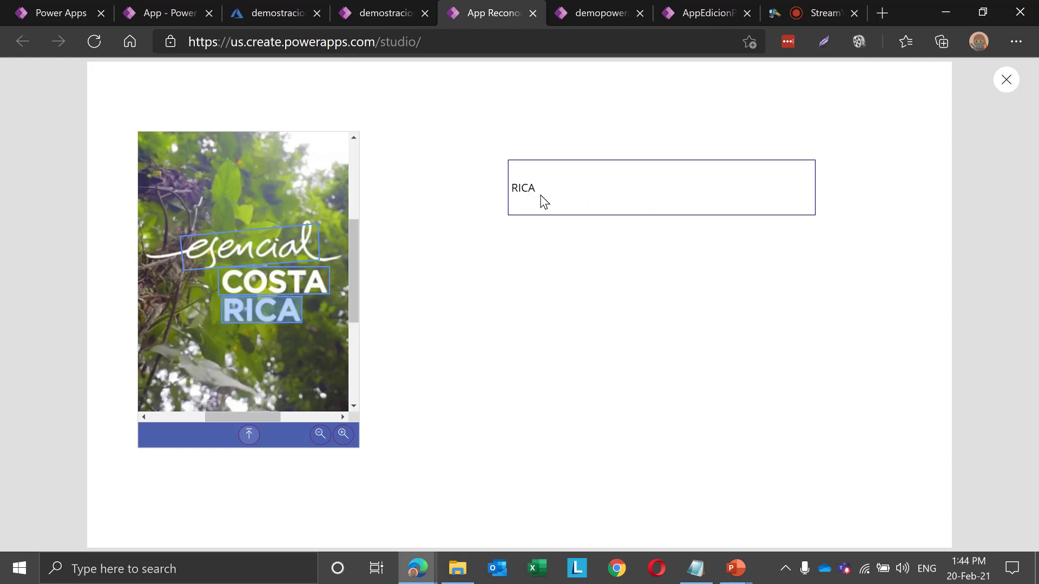
pyautogui.click(1005, 82)
# Select Label1 and highlight its Text formula TextRecognizer1.Selected.Text under Advanced properties
pyautogui.click(644, 363)
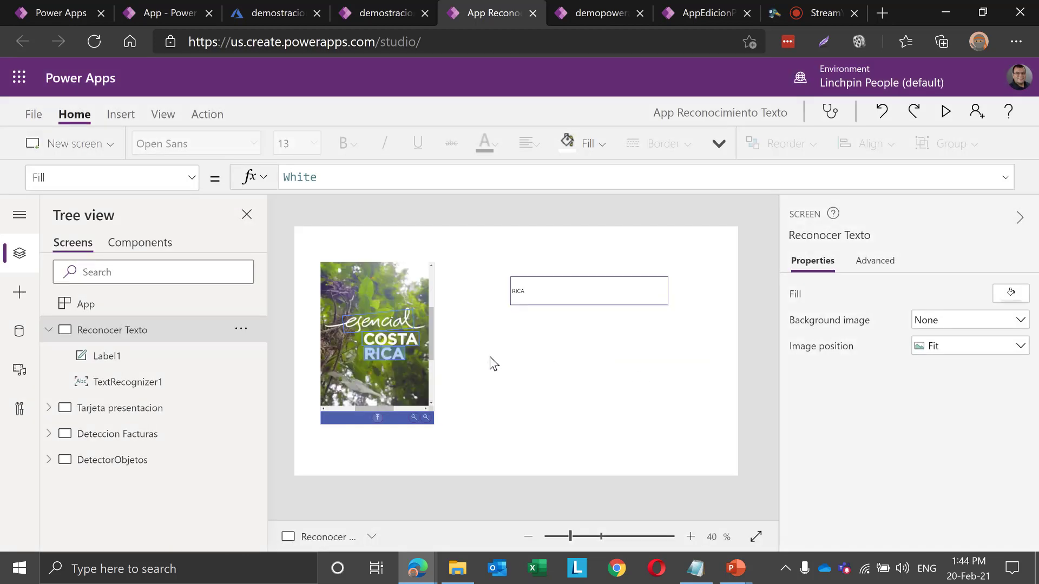
pyautogui.click(379, 290)
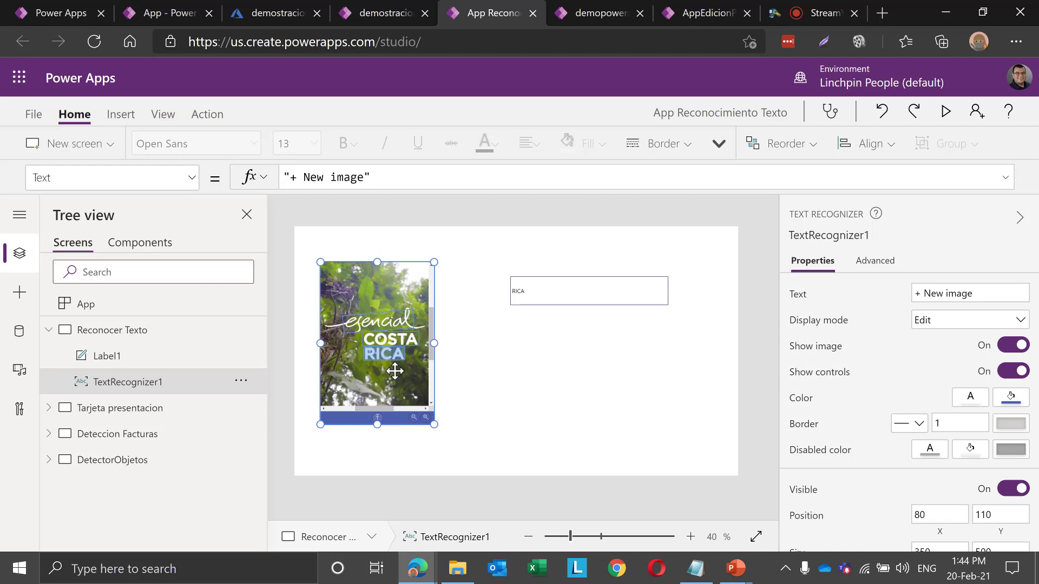
pyautogui.click(577, 295)
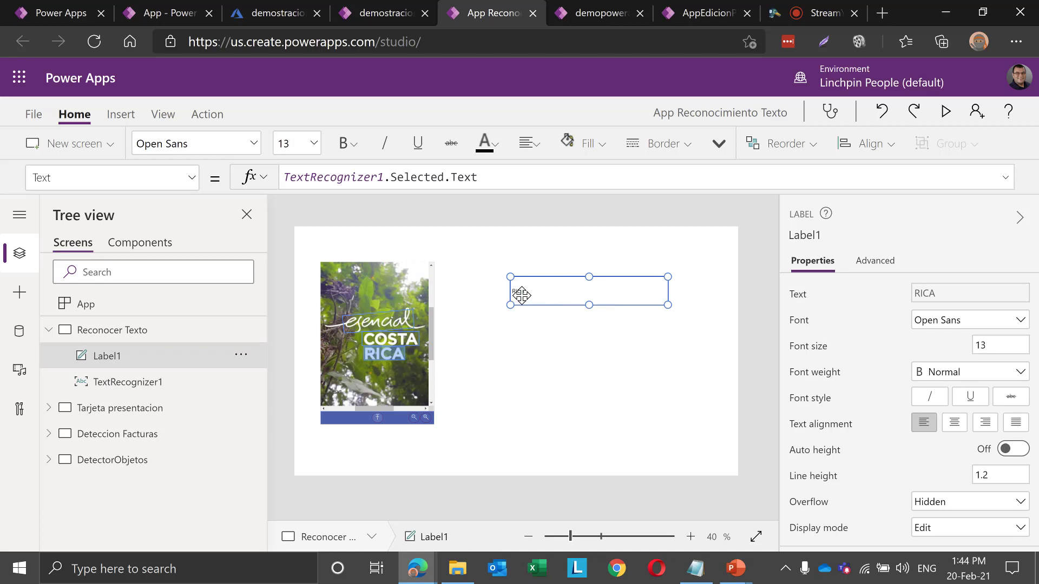
pyautogui.click(880, 273)
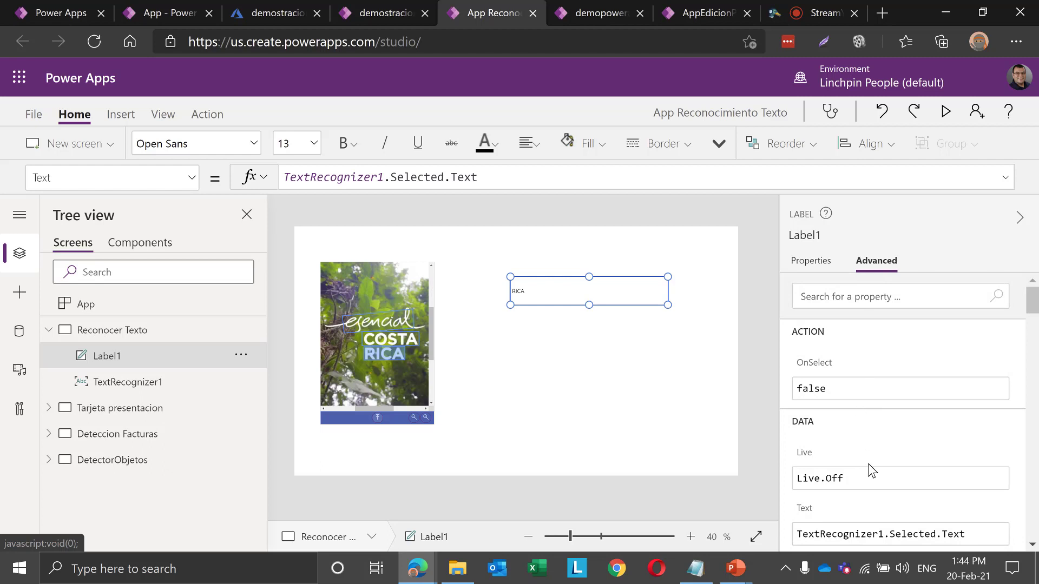
pyautogui.scroll(-2, 871, 469)
pyautogui.click(984, 455)
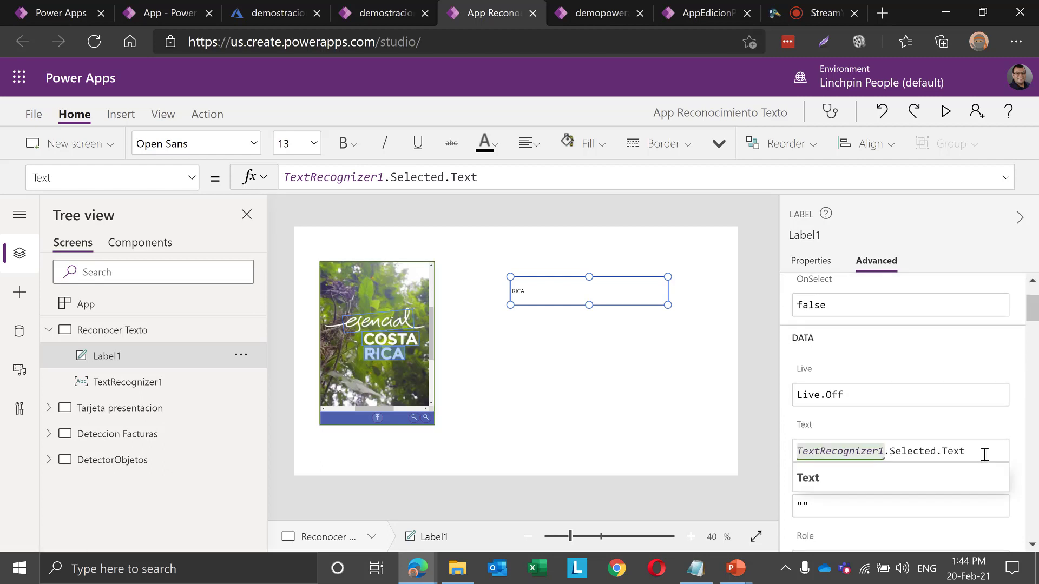
pyautogui.moveTo(984, 455); pyautogui.dragTo(775, 451)
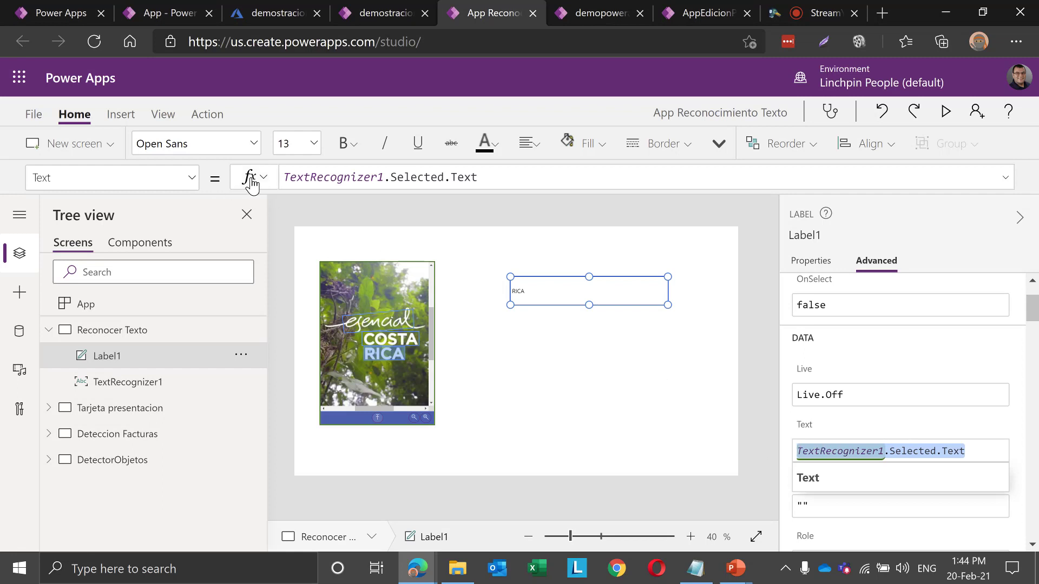
# Go from the Power Apps home to AI Builder's Build page and scroll to the prebuilt models
pyautogui.click(57, 14)
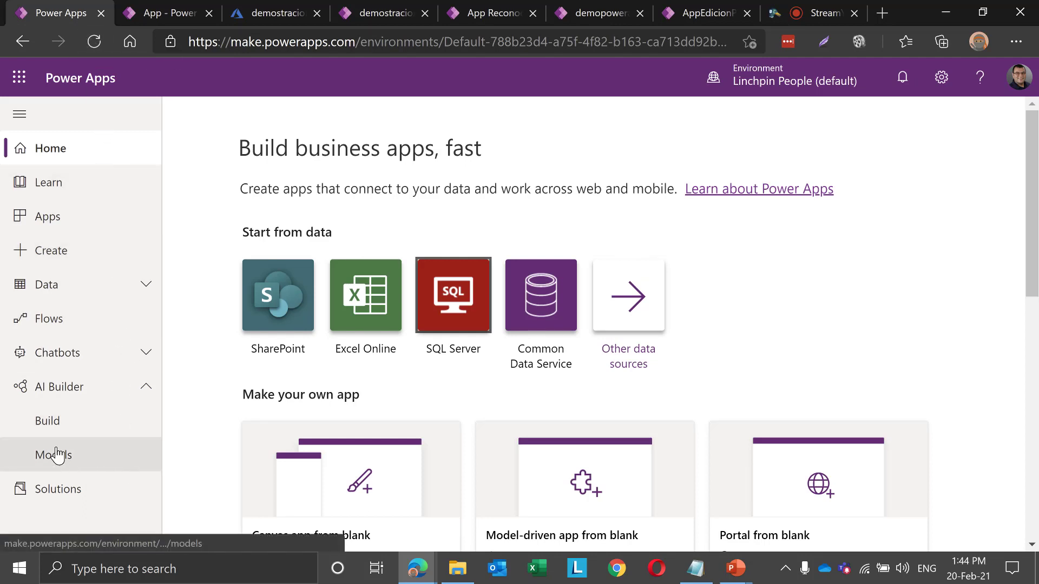
pyautogui.click(56, 427)
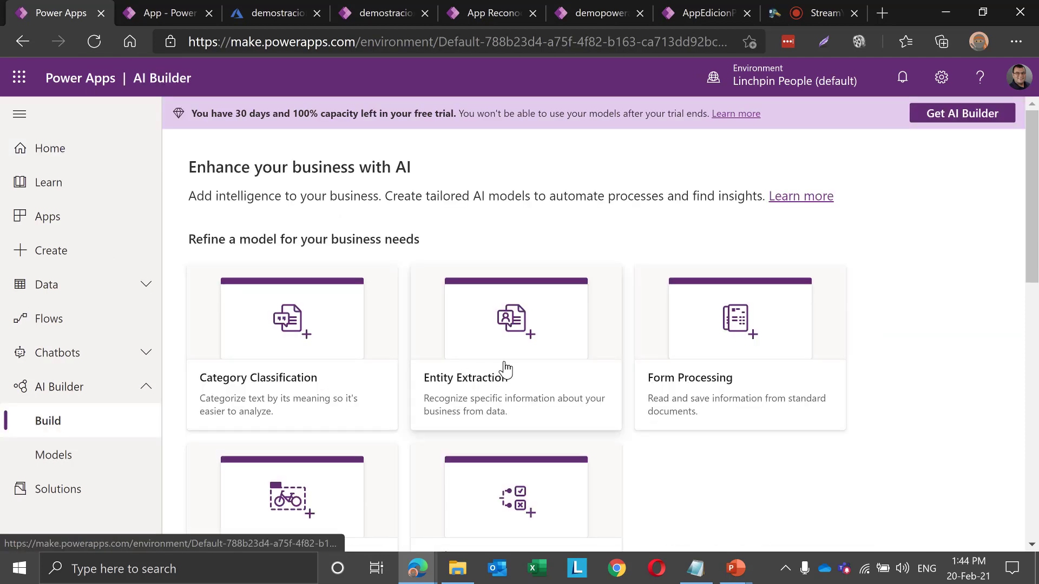
pyautogui.scroll(-4, 723, 448)
pyautogui.scroll(3, 726, 448)
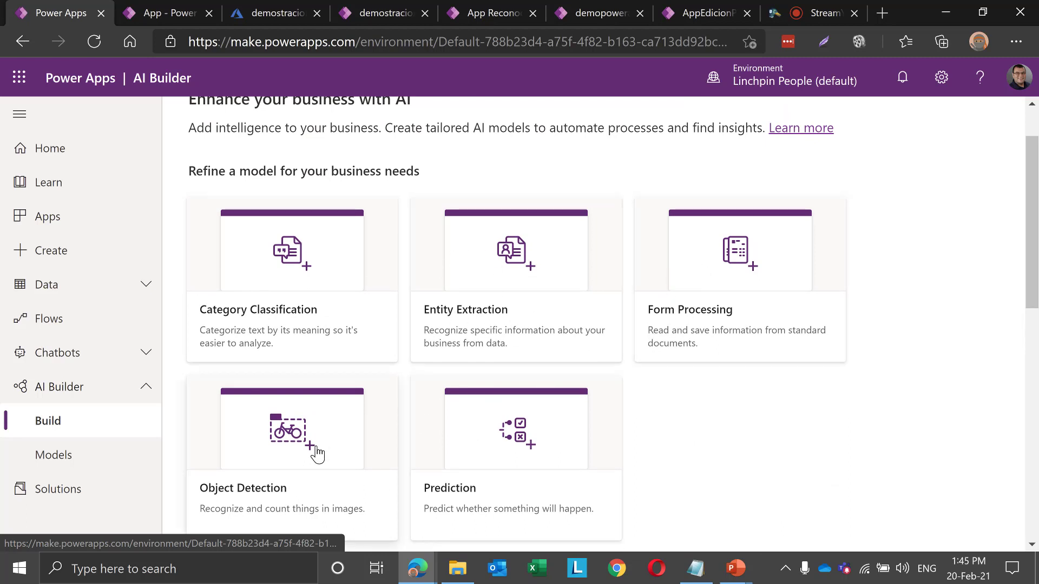
pyautogui.scroll(-6, 525, 450)
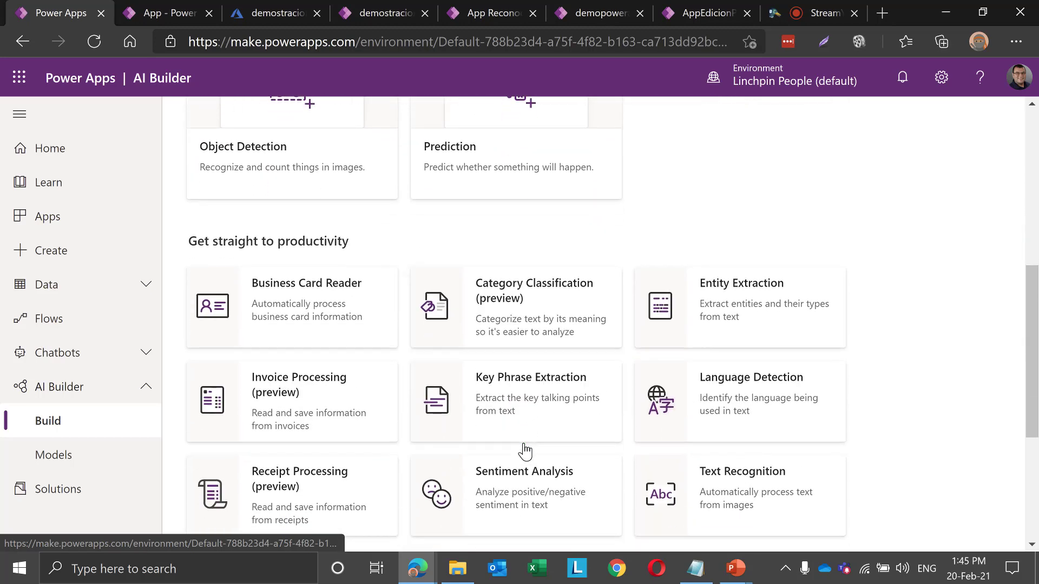
pyautogui.scroll(6, 524, 451)
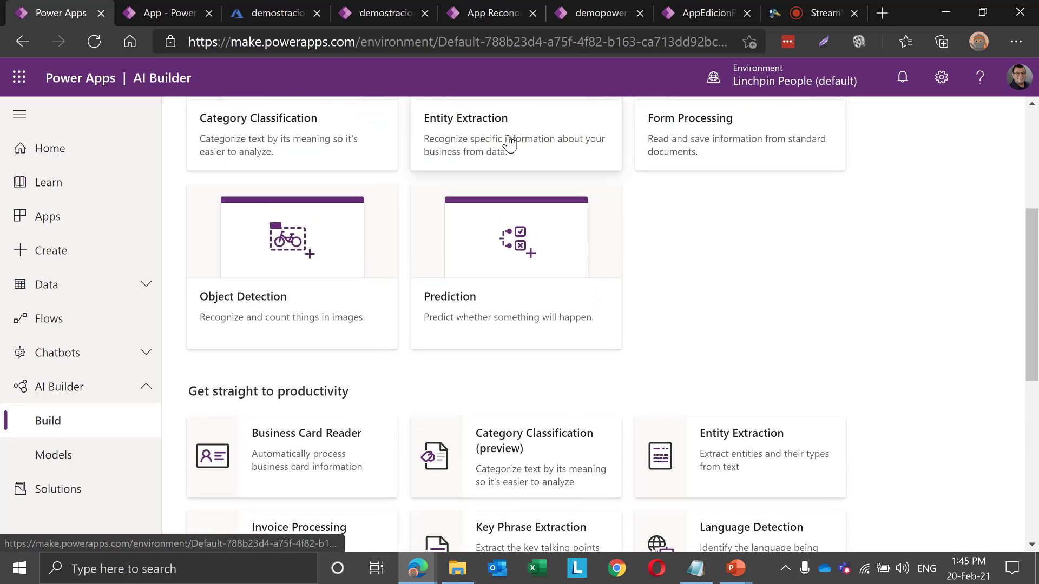
pyautogui.scroll(-7, 495, 429)
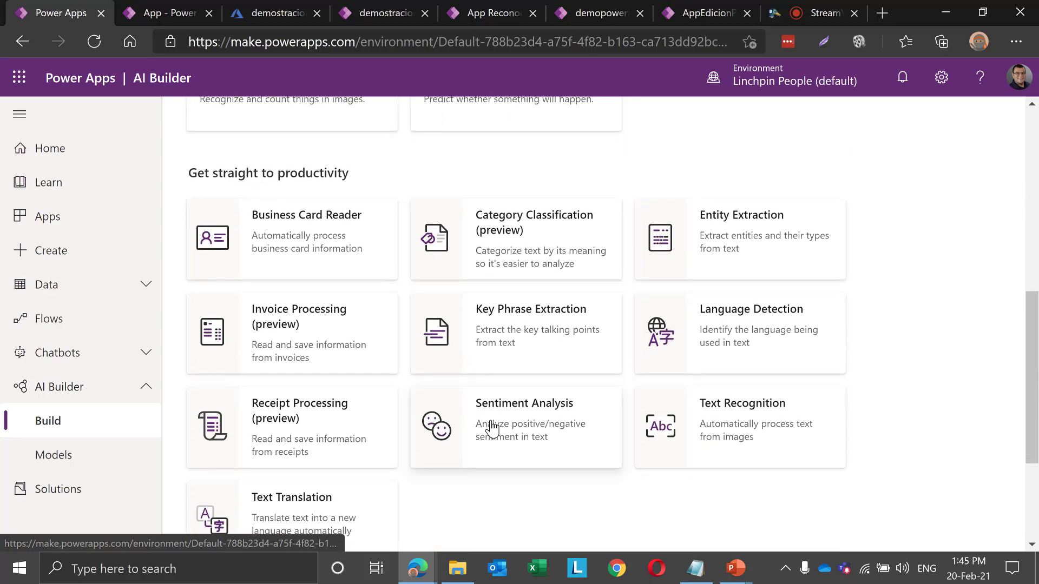
pyautogui.scroll(-1, 489, 429)
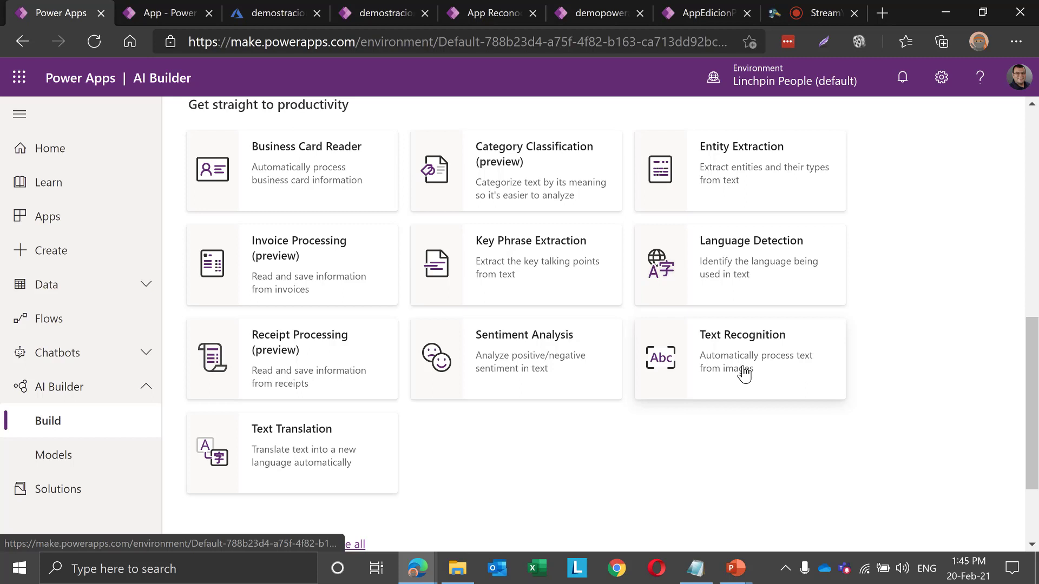
# Open the Text Recognition model and use it in a new canvas app
pyautogui.click(744, 374)
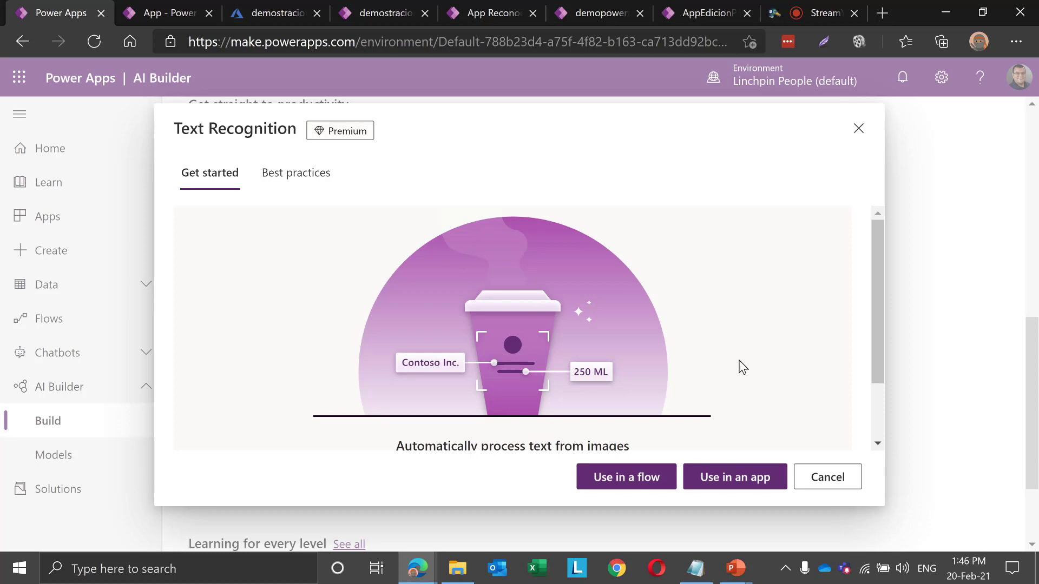
pyautogui.click(745, 486)
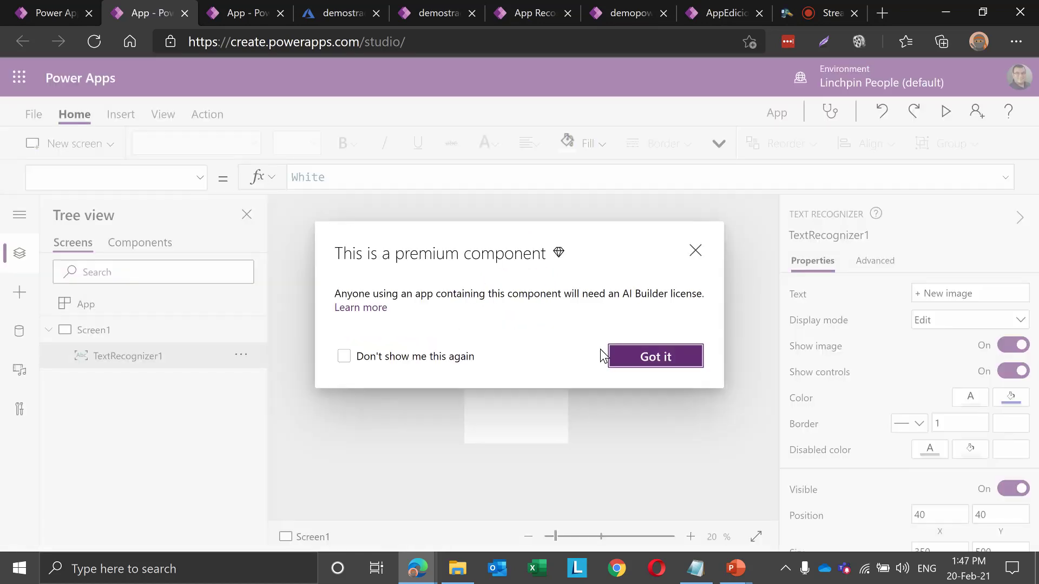
# Dismiss the premium-component notice and welcome tour, then select the text recognizer
pyautogui.click(654, 361)
pyautogui.click(656, 400)
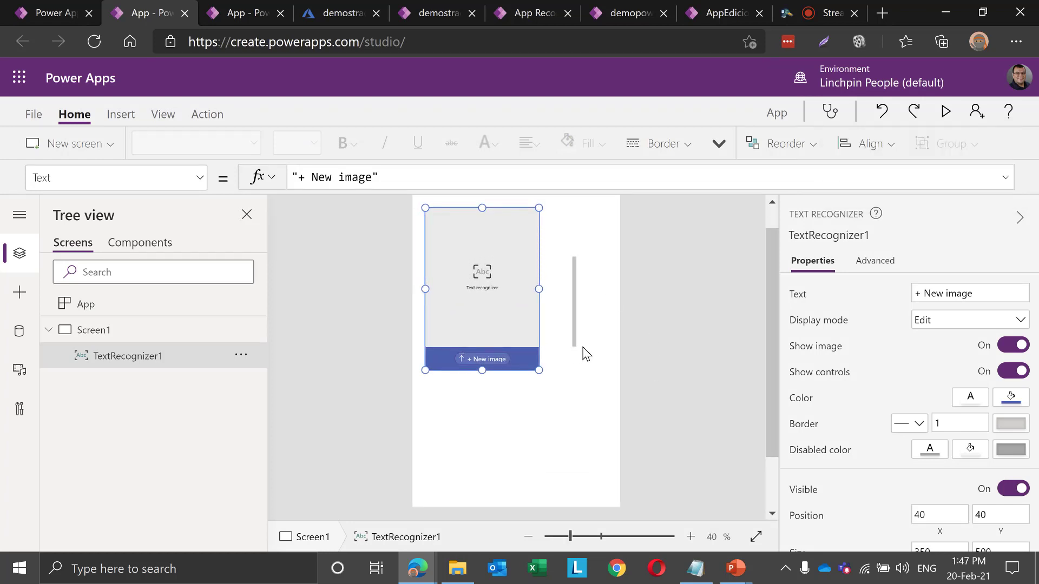
pyautogui.click(601, 317)
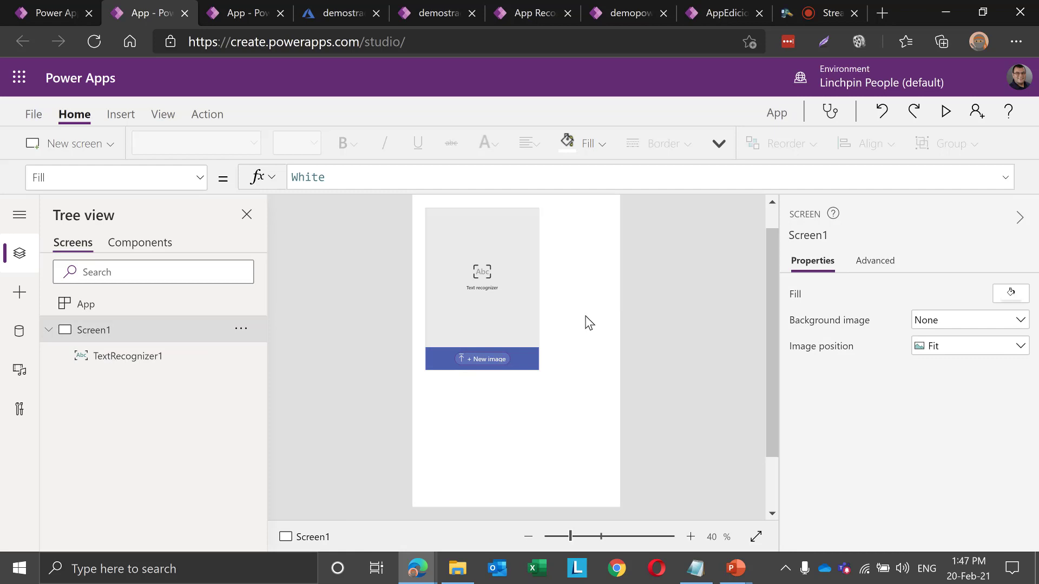
pyautogui.click(488, 289)
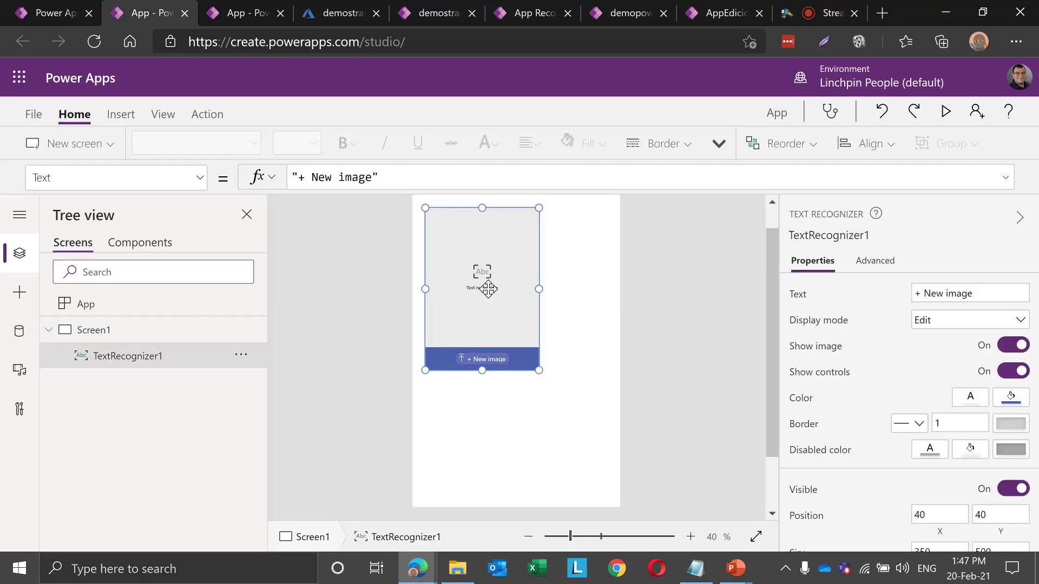
# Create Component1 in the Components view, then delete it
pyautogui.click(133, 246)
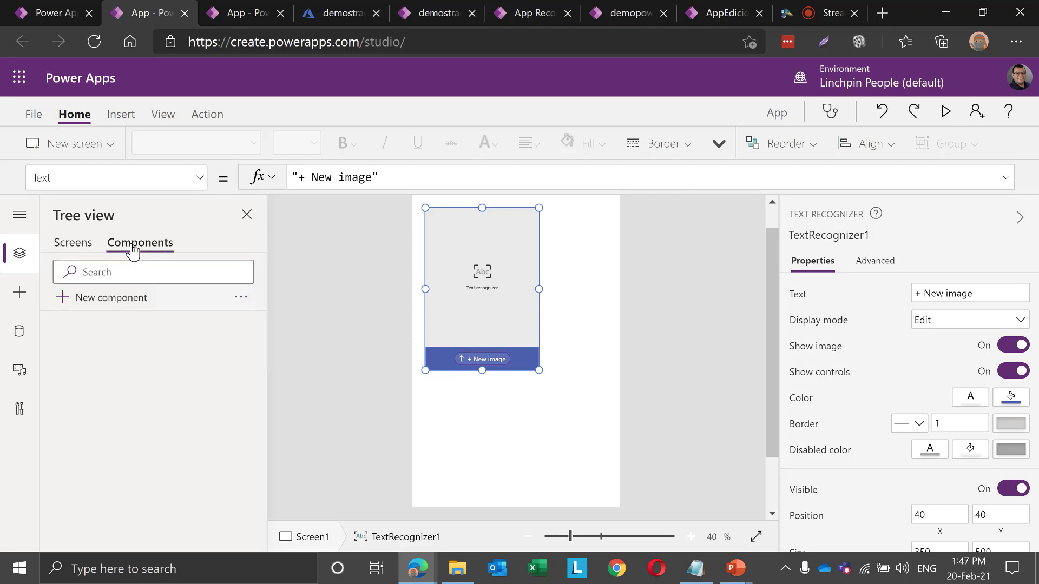
pyautogui.click(96, 302)
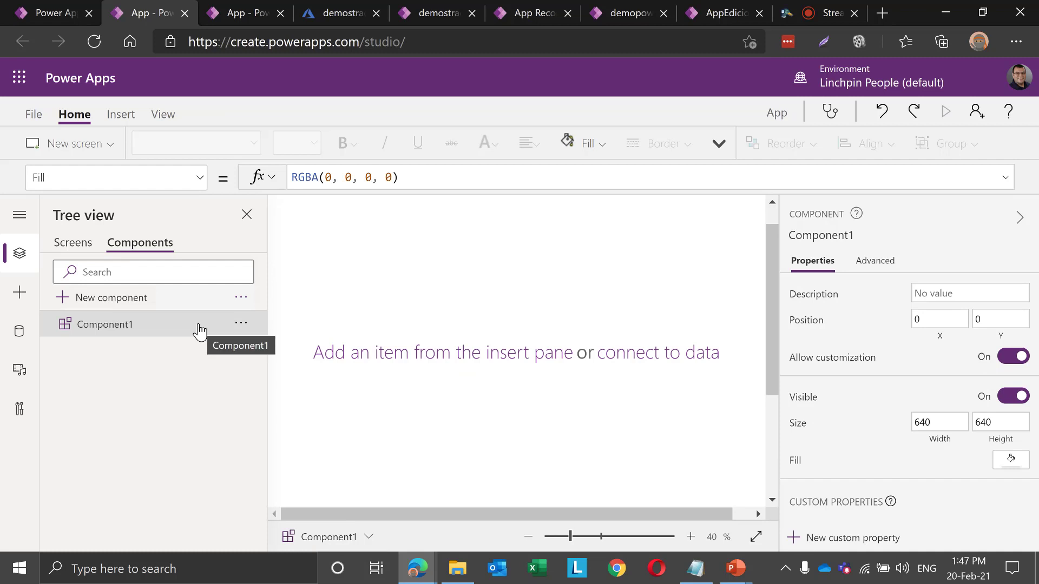
pyautogui.click(241, 323)
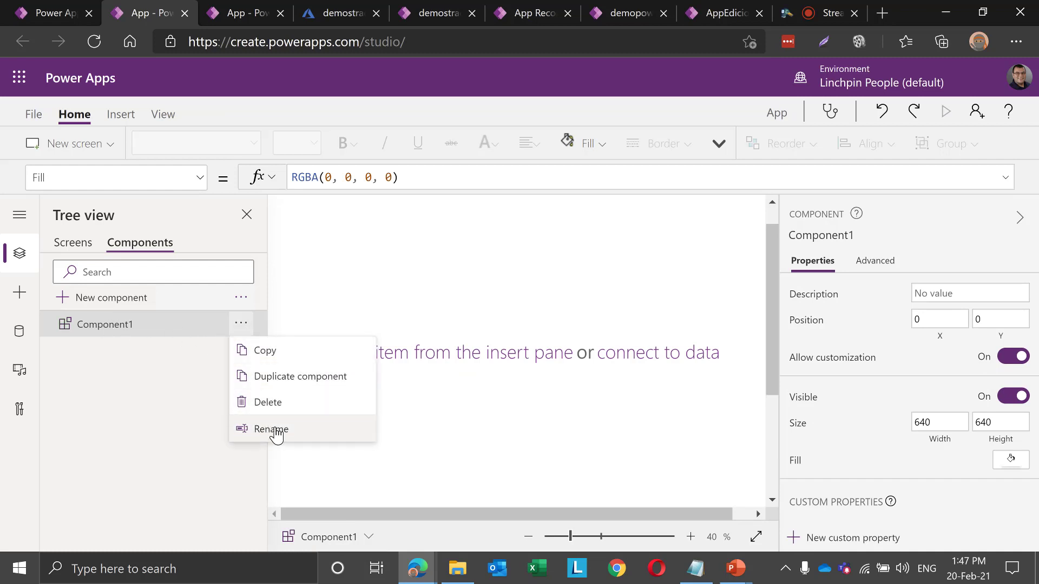
pyautogui.click(268, 402)
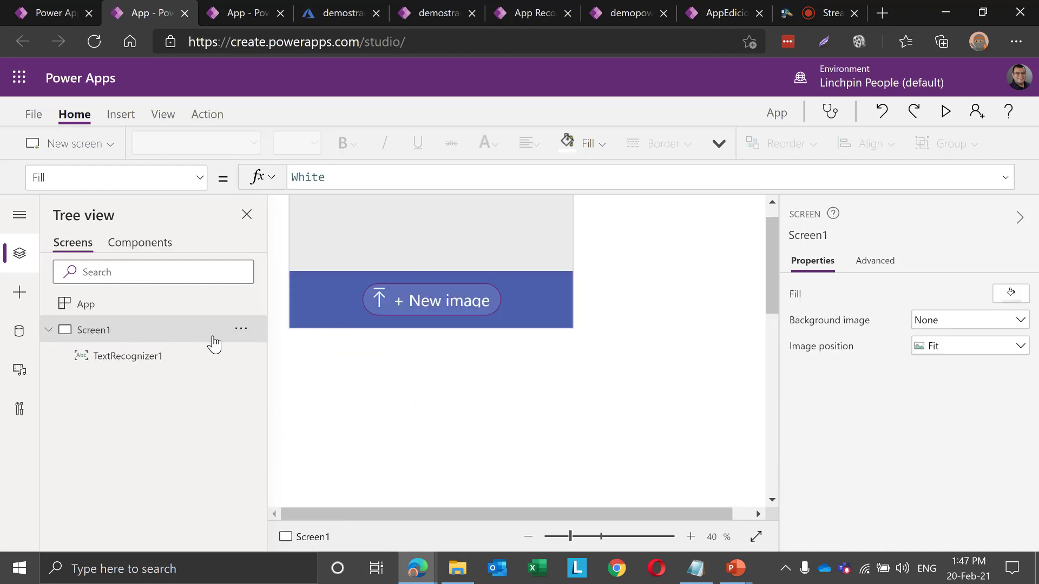
pyautogui.click(241, 329)
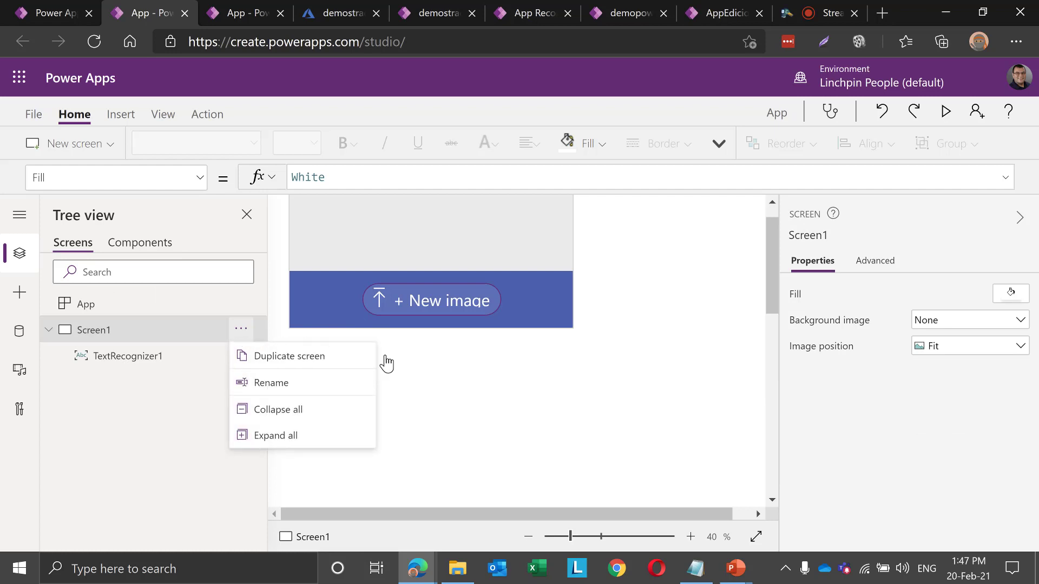
pyautogui.click(541, 401)
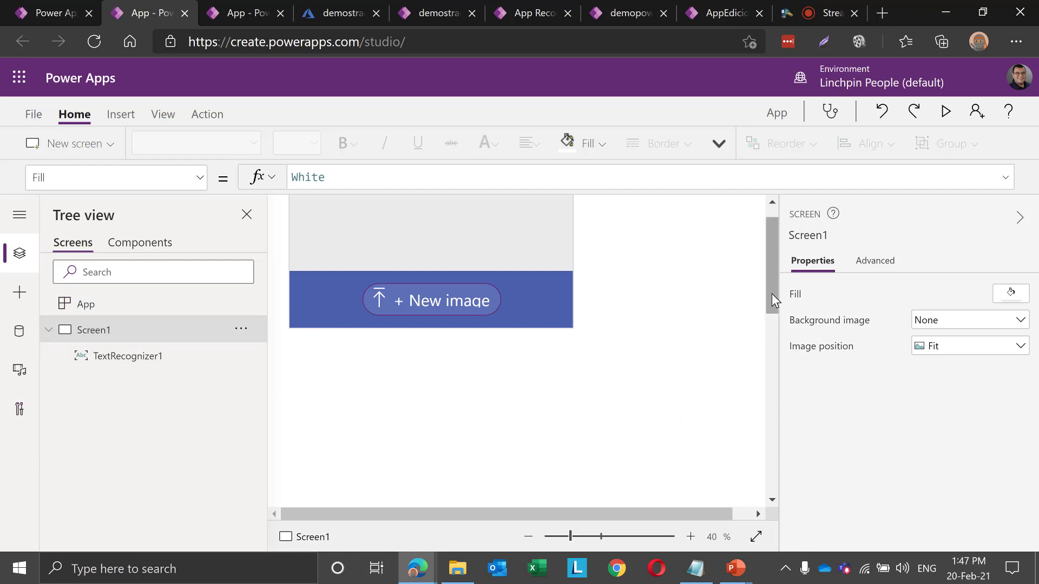
# Select the recognizer and Screen1, then show the empty Components list
pyautogui.moveTo(771, 293); pyautogui.dragTo(774, 264)
pyautogui.click(504, 332)
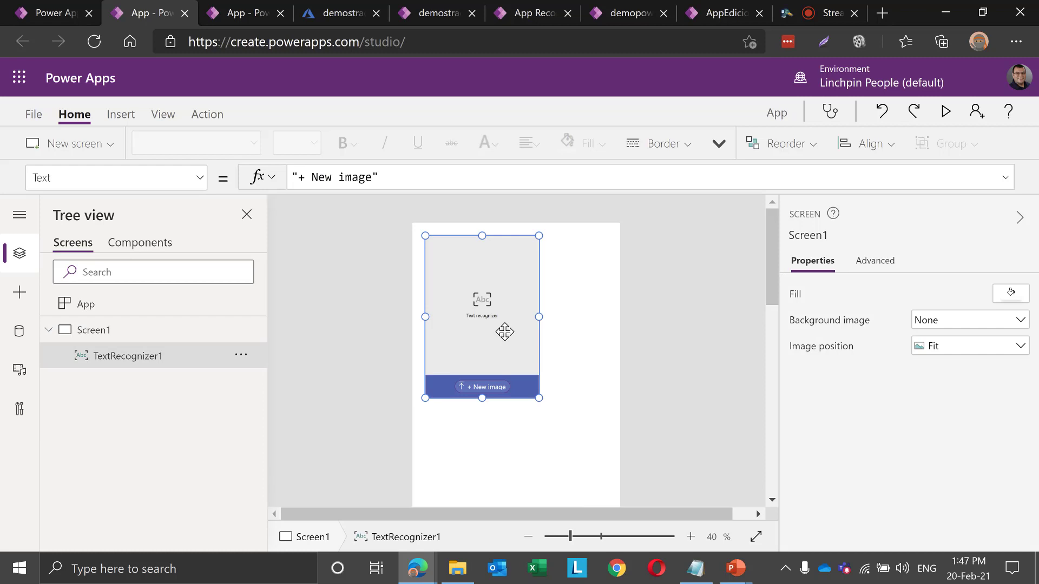
pyautogui.click(587, 334)
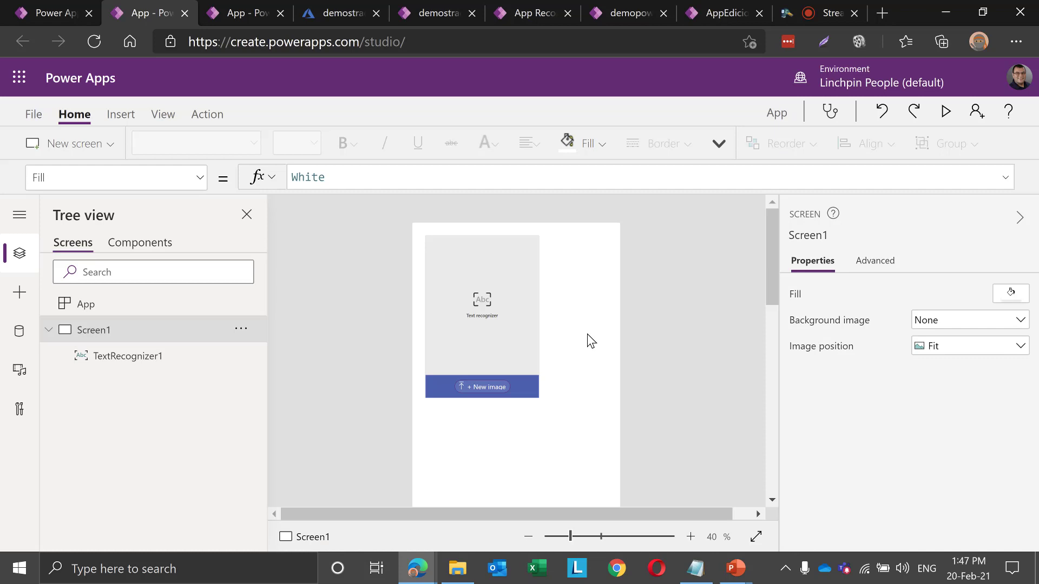
pyautogui.click(241, 330)
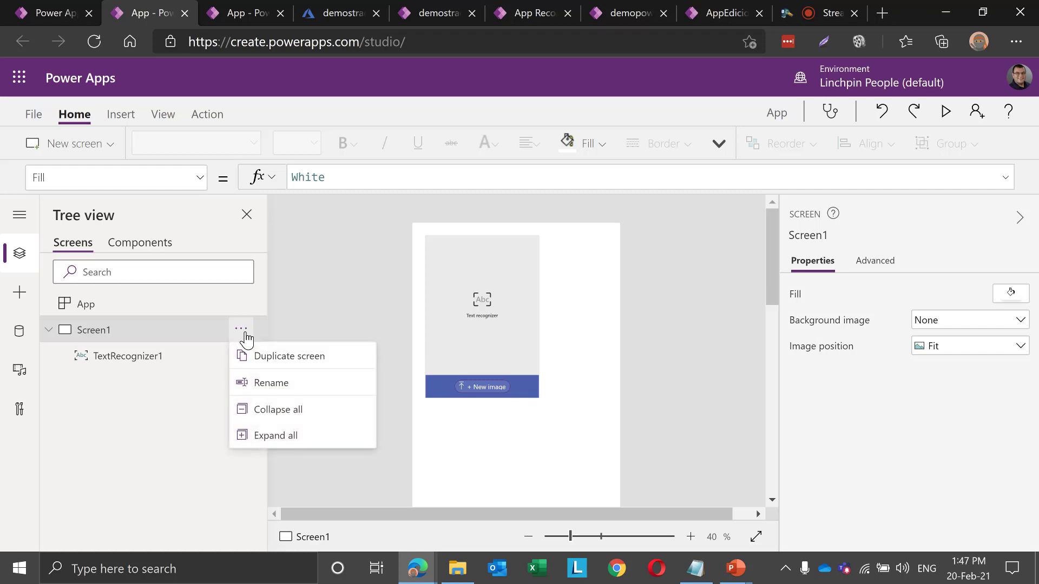
pyautogui.click(246, 337)
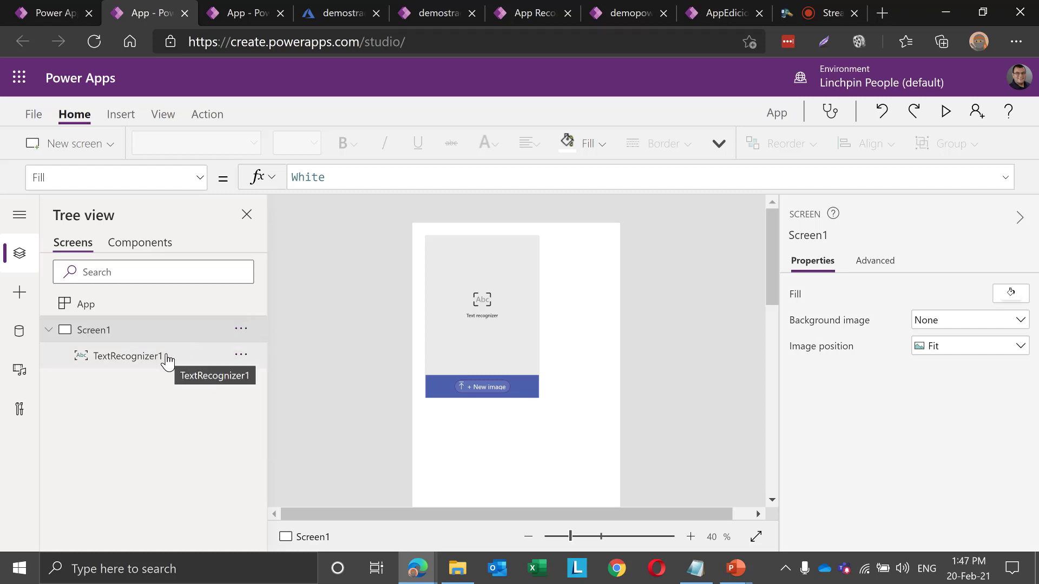
pyautogui.click(154, 248)
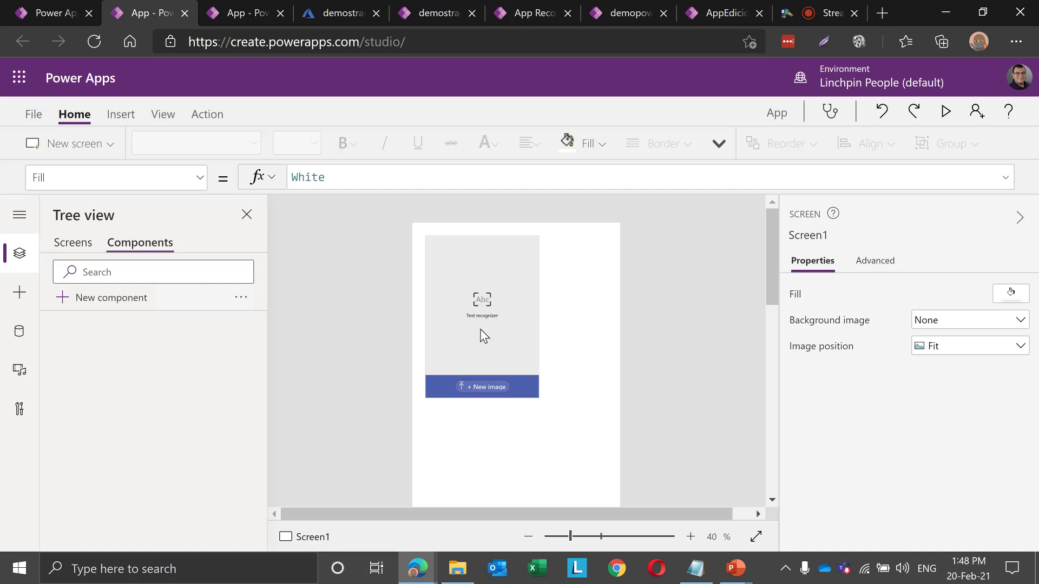
# Insert a Text label below TextRecognizer1 and nudge it slightly left
pyautogui.click(17, 300)
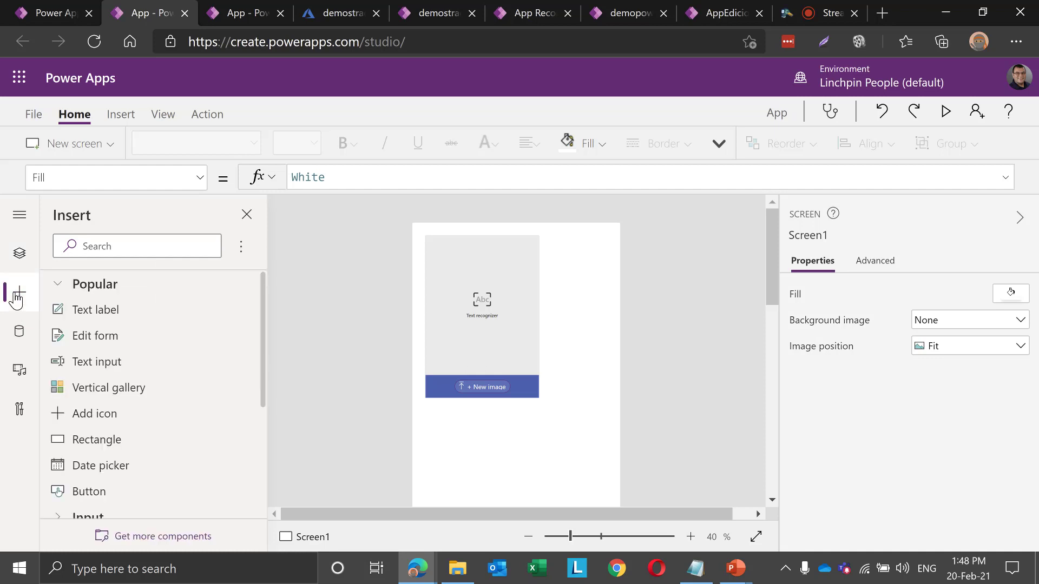
pyautogui.moveTo(94, 316); pyautogui.dragTo(444, 424)
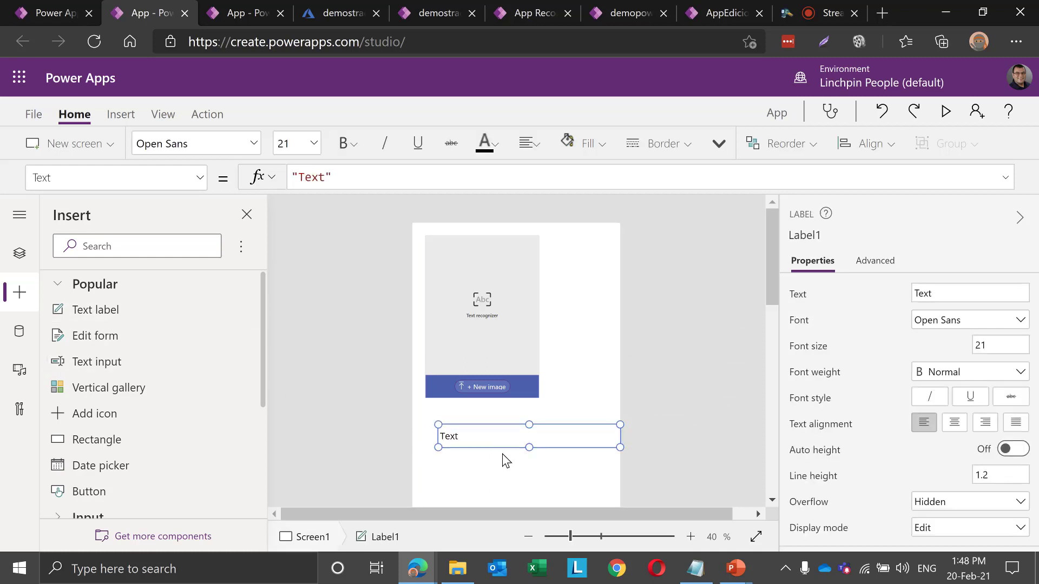
pyautogui.moveTo(503, 441); pyautogui.dragTo(490, 440)
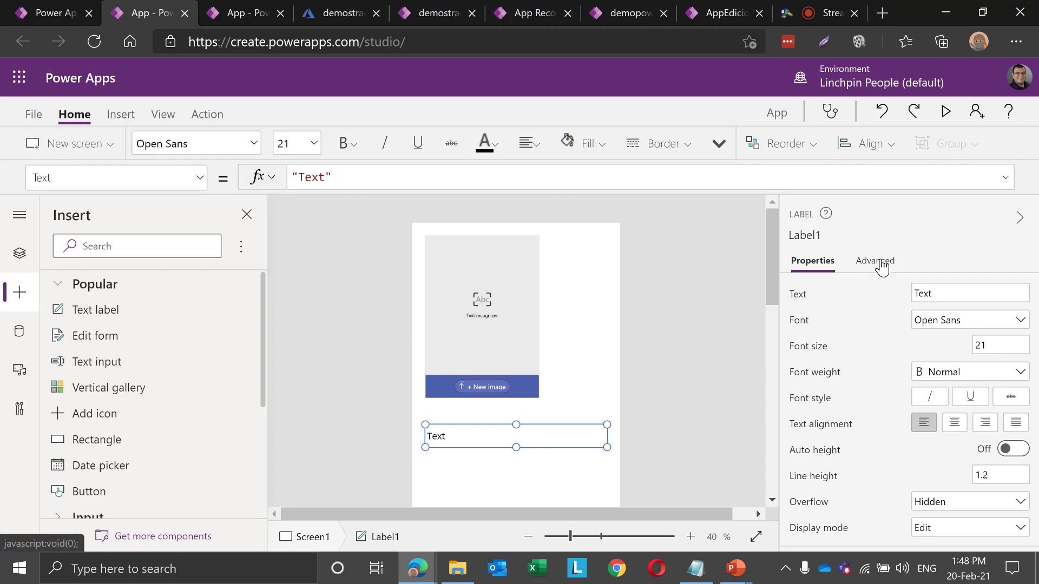
# Show Label1's advanced properties and select its current Text value
pyautogui.scroll(-10, 875, 394)
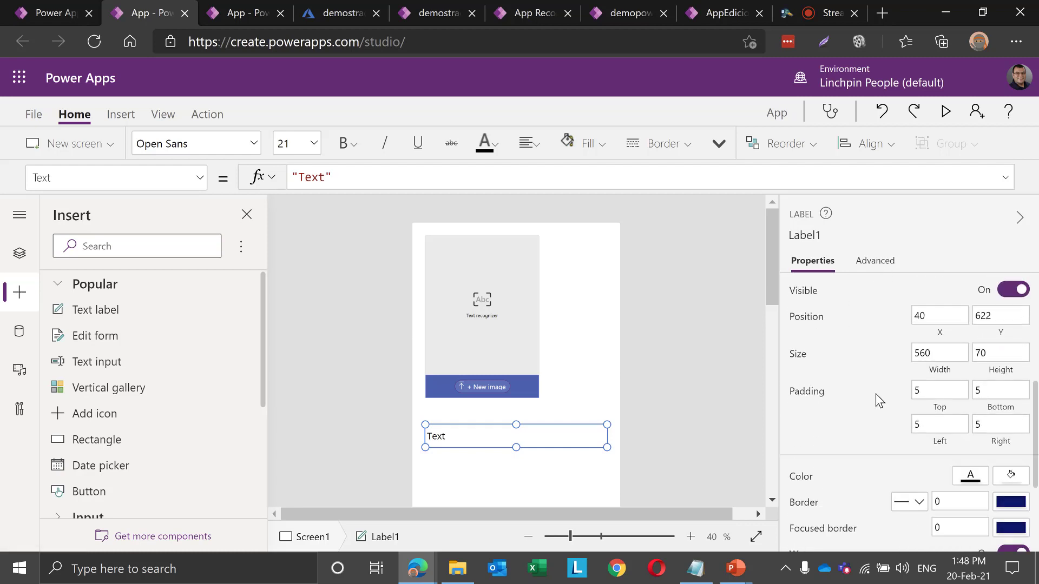
pyautogui.click(875, 261)
pyautogui.scroll(-2, 858, 429)
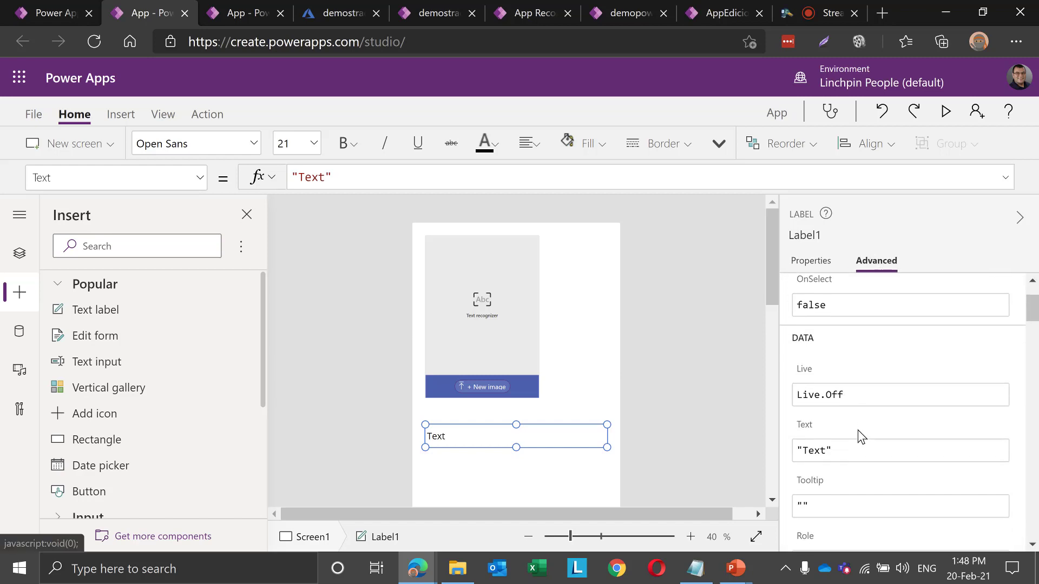
pyautogui.moveTo(842, 450); pyautogui.dragTo(763, 454)
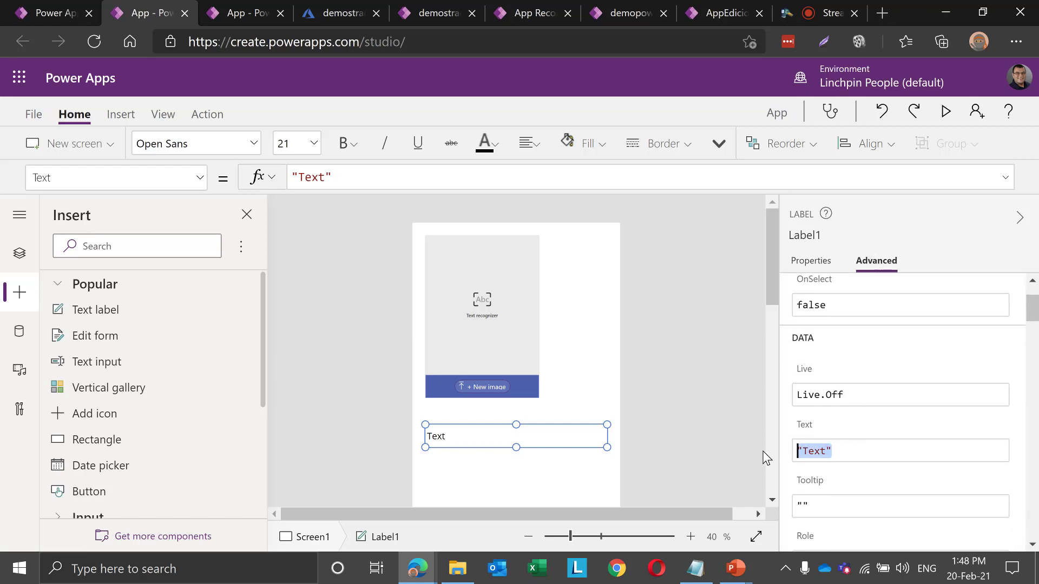
# Enter TextRecognizer1.Selected.Text as the label's Text formula and deselect the label
pyautogui.write('Tex')
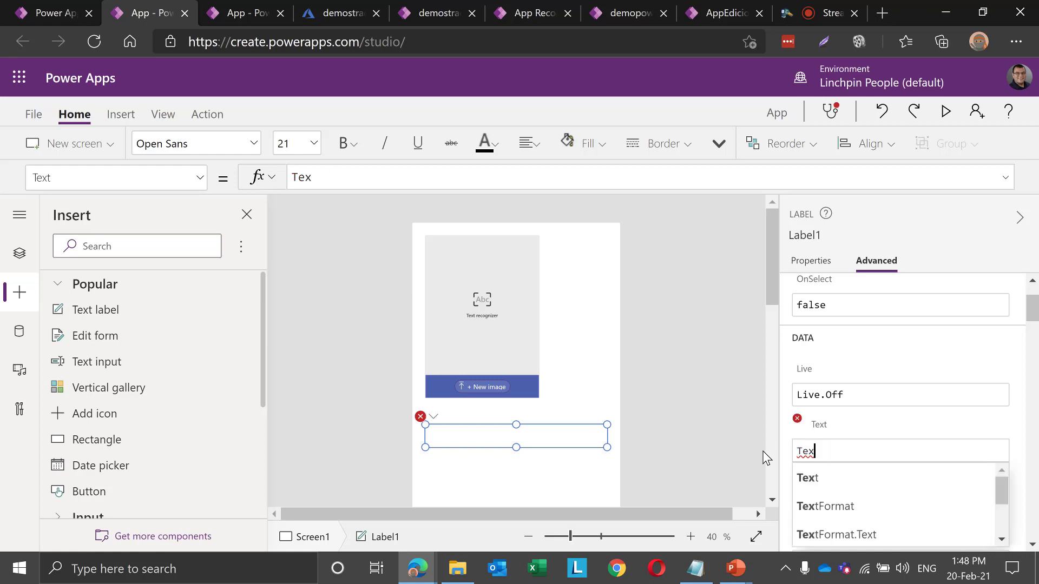
pyautogui.write('re')
pyautogui.press('BackSpace')
pyautogui.press('BackSpace')
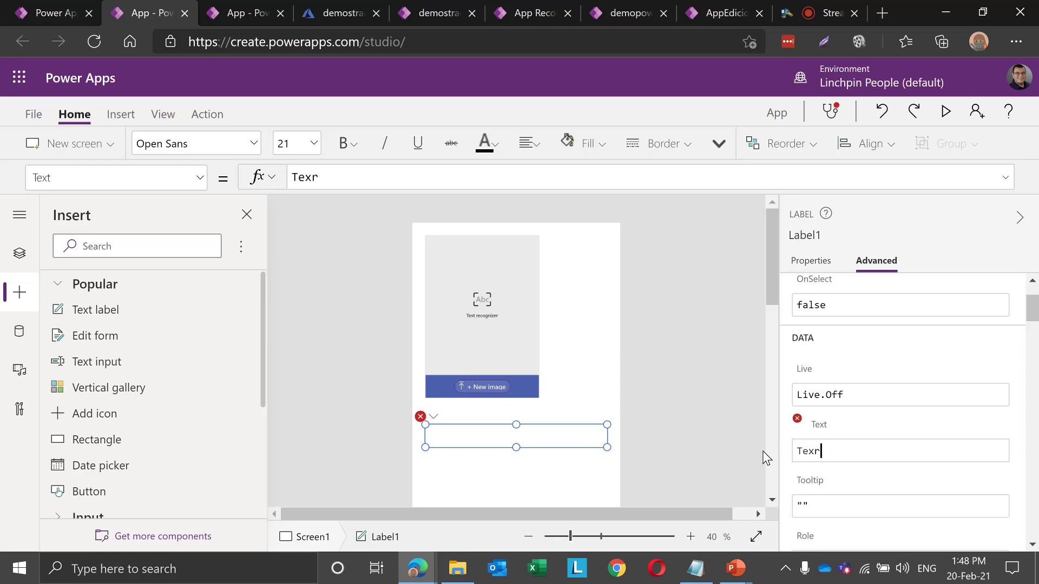
pyautogui.write('tre')
pyautogui.press('Down')
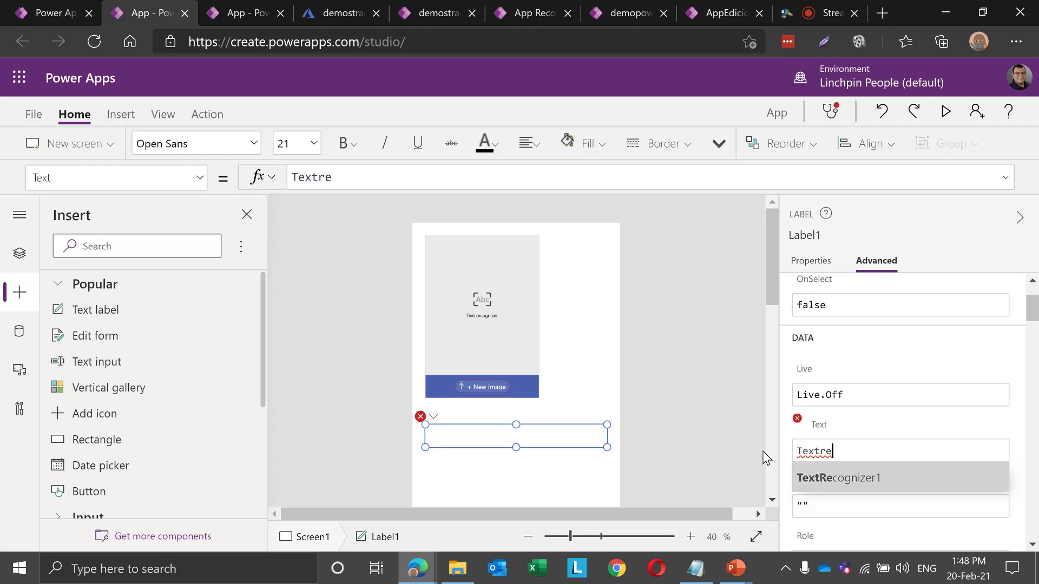
pyautogui.press('Tab')
pyautogui.write('.te')
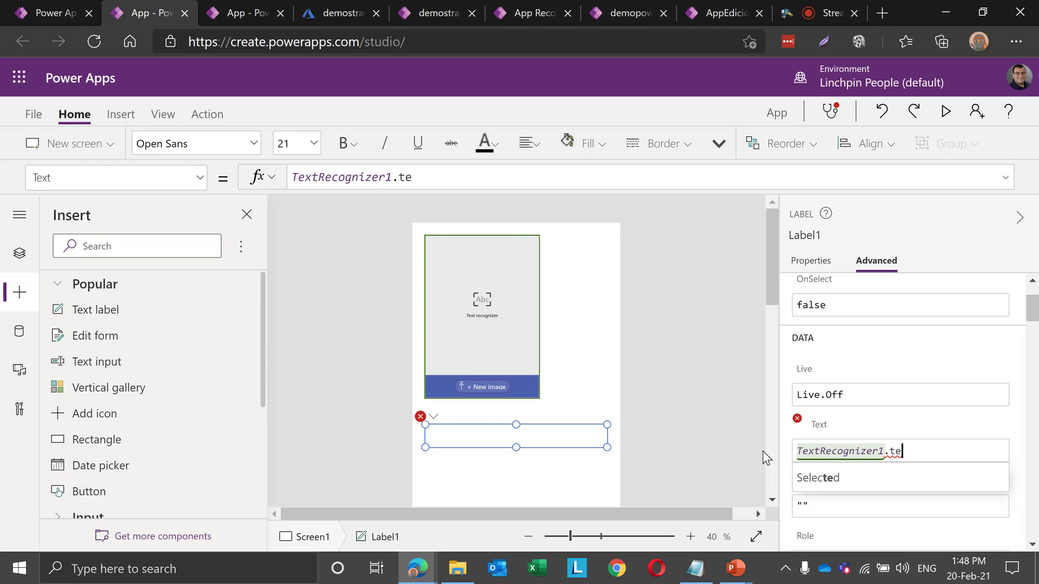
pyautogui.press('Tab')
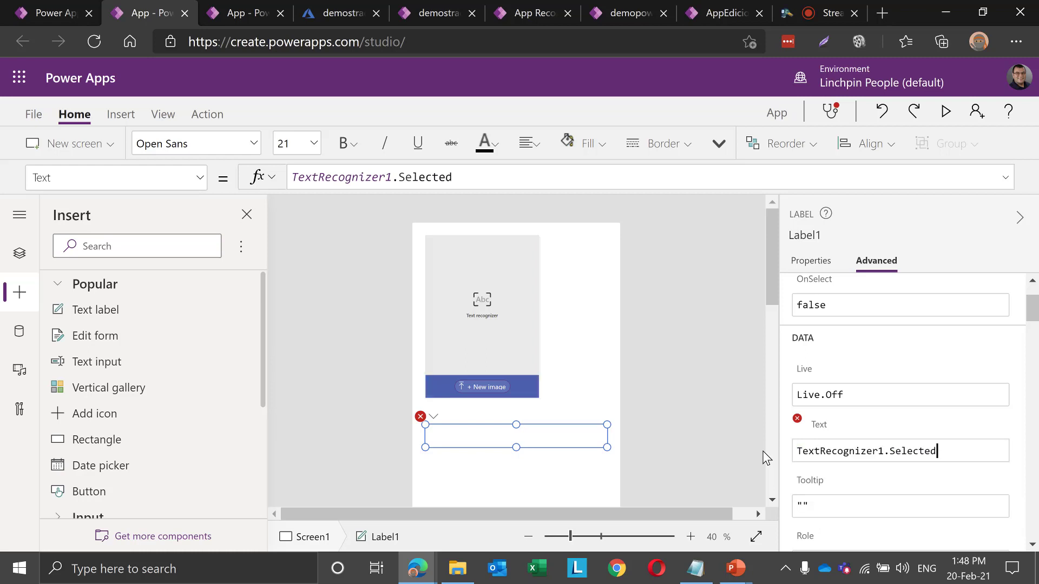
pyautogui.write('.te')
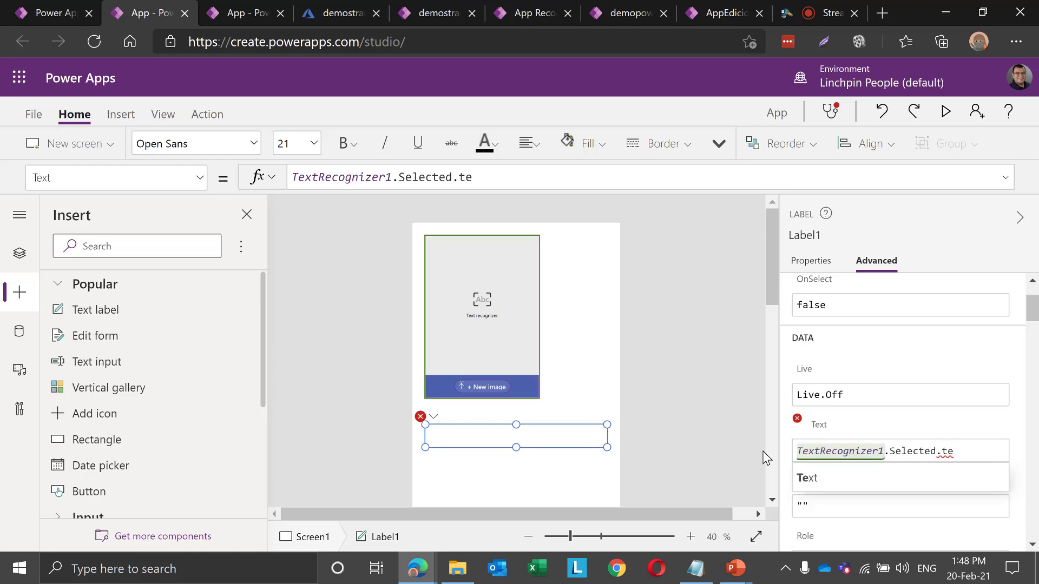
pyautogui.press('Tab')
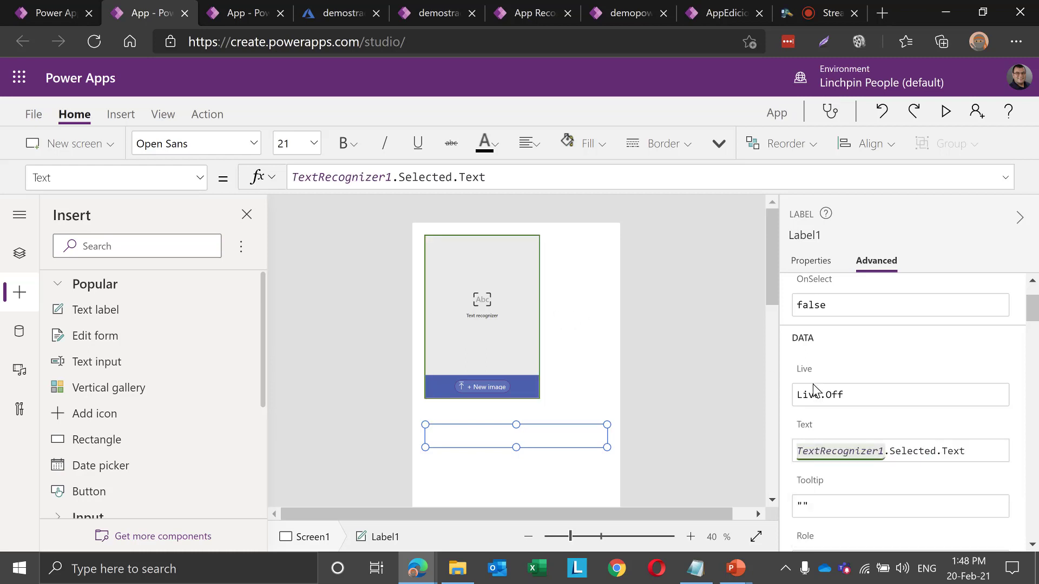
pyautogui.click(771, 389)
pyautogui.moveTo(773, 335); pyautogui.dragTo(768, 270)
pyautogui.click(700, 297)
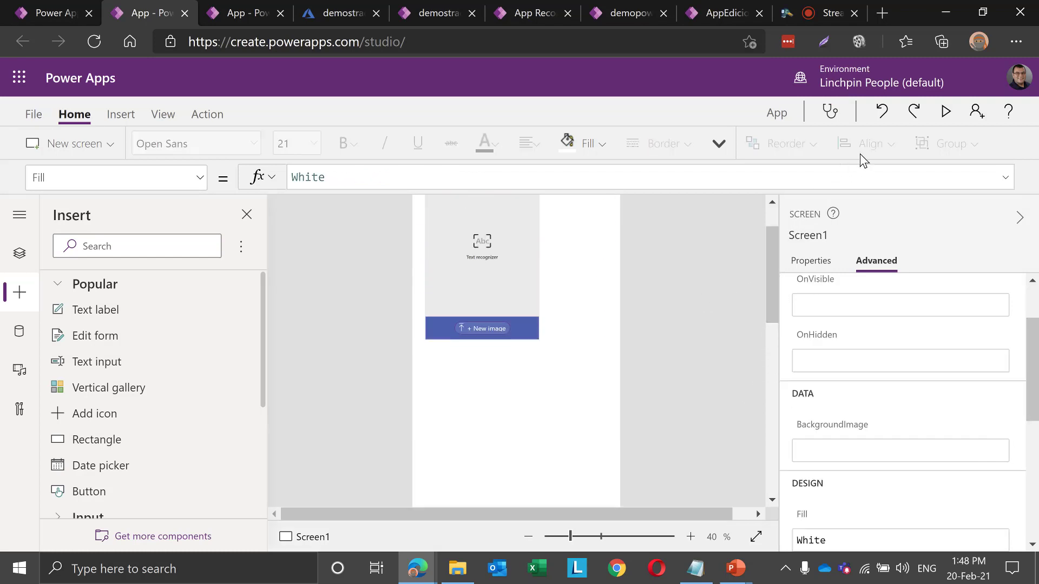
# Preview the app and load the CostaRica.png photo into the recognizer
pyautogui.click(946, 112)
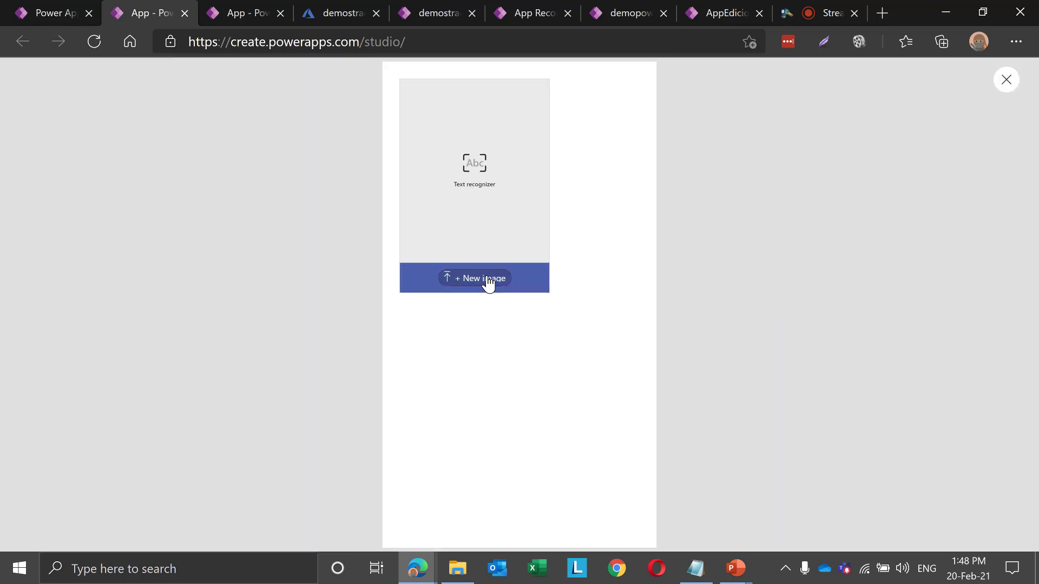
pyautogui.click(487, 279)
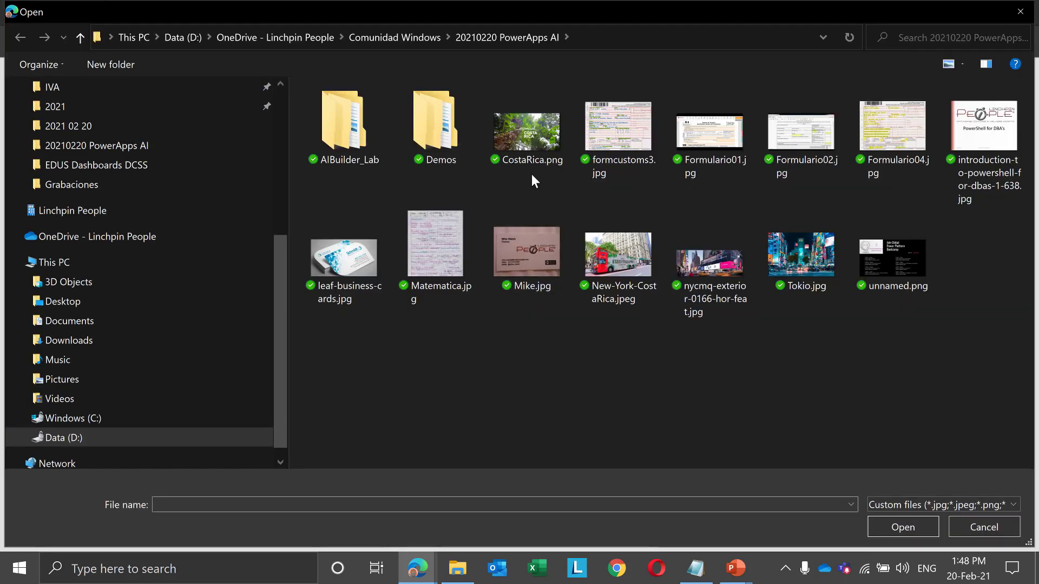
pyautogui.click(515, 138)
pyautogui.click(902, 528)
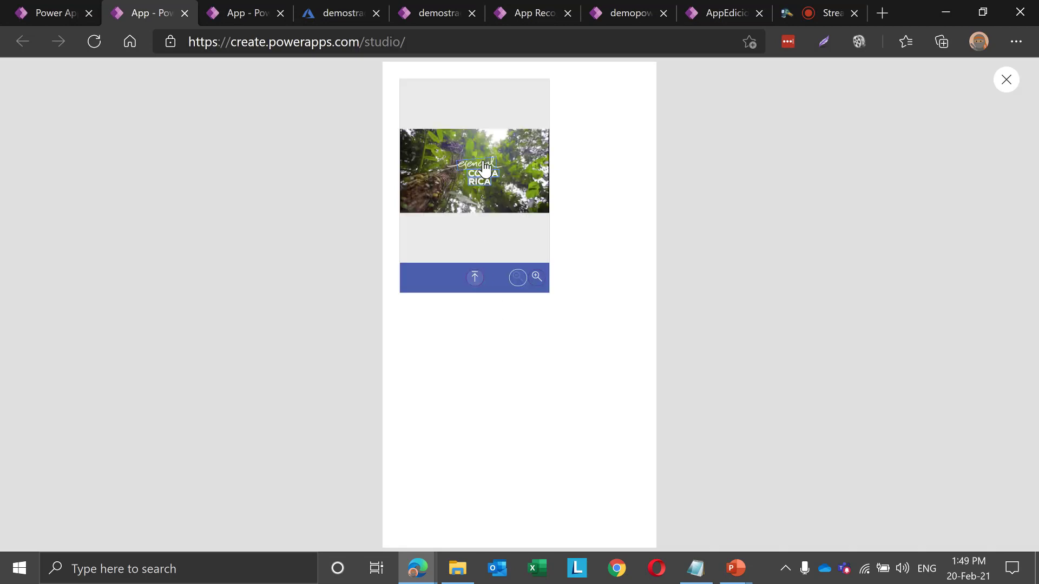
# Pick esencial, COSTA and RICA in turn, ending on esencial, then exit the preview
pyautogui.click(483, 168)
pyautogui.click(483, 174)
pyautogui.click(487, 183)
pyautogui.click(483, 174)
pyautogui.click(477, 163)
pyautogui.click(485, 188)
pyautogui.click(483, 174)
pyautogui.click(479, 164)
pyautogui.click(1006, 81)
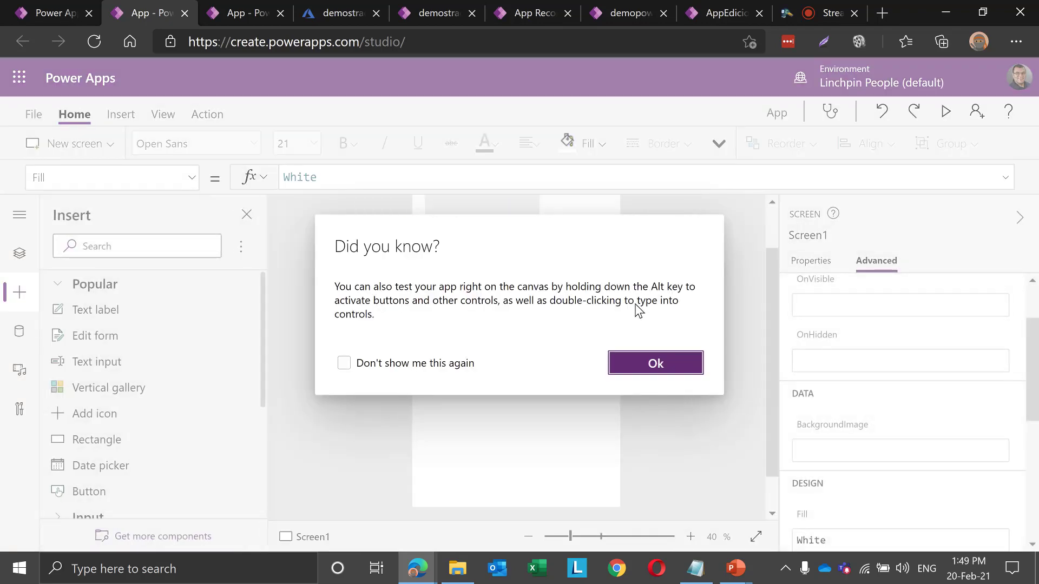
pyautogui.click(660, 365)
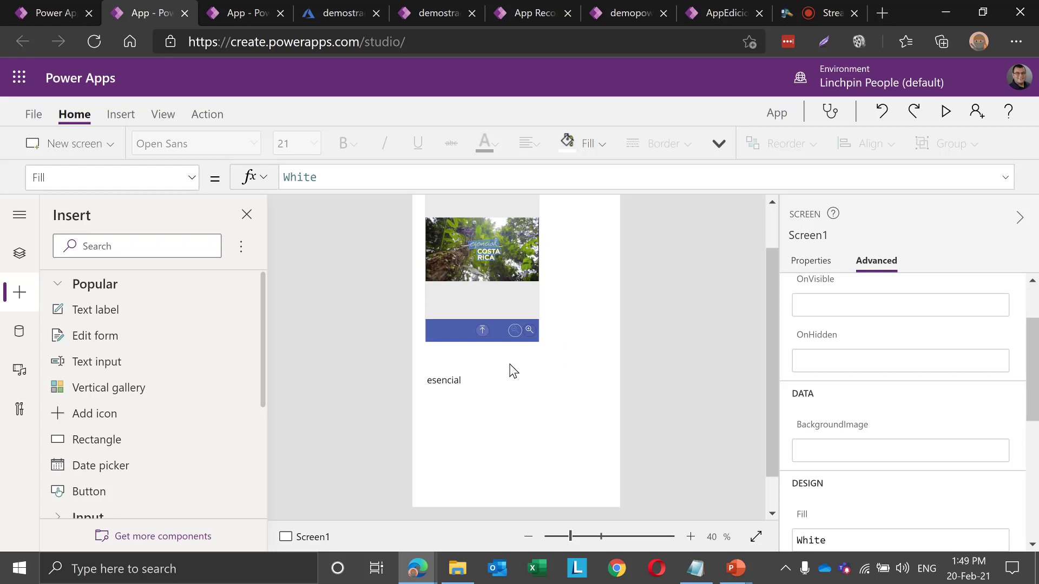
# Move the esencial label lower and enlarge the text recognizer control above it
pyautogui.moveTo(460, 387); pyautogui.dragTo(470, 448)
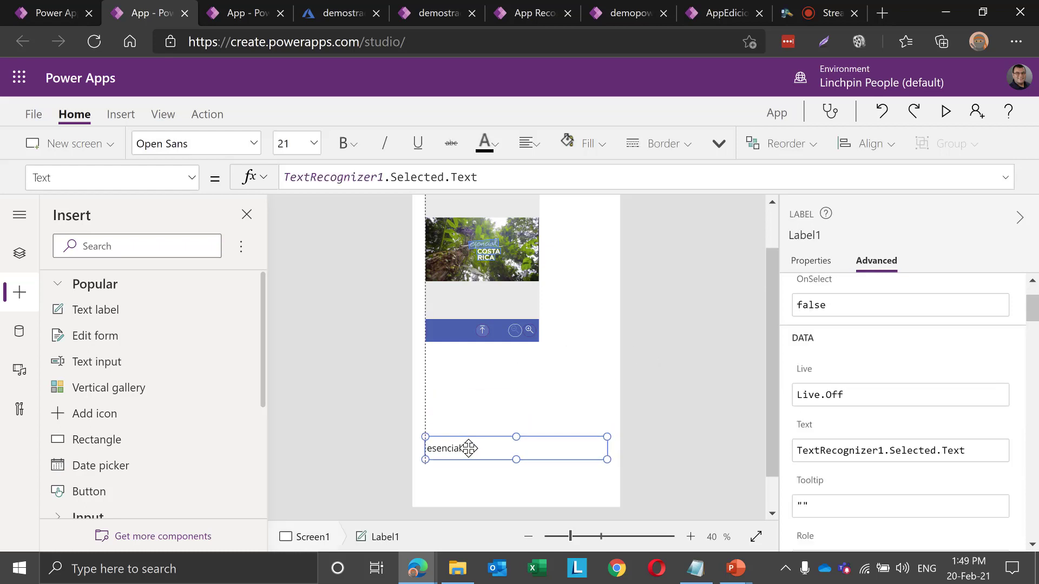
pyautogui.click(467, 310)
pyautogui.moveTo(538, 344); pyautogui.dragTo(599, 423)
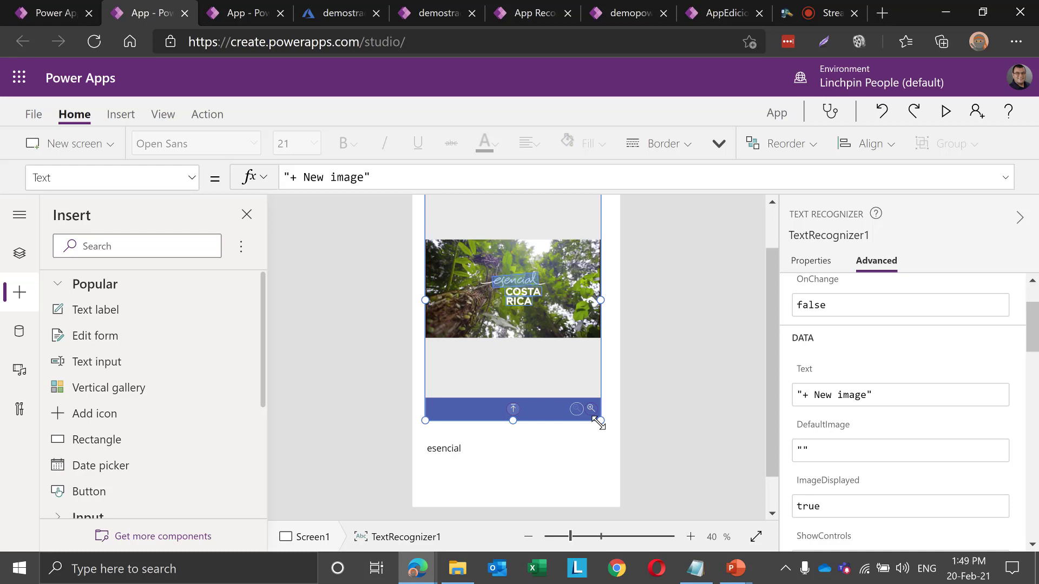
pyautogui.scroll(-3, 178, 368)
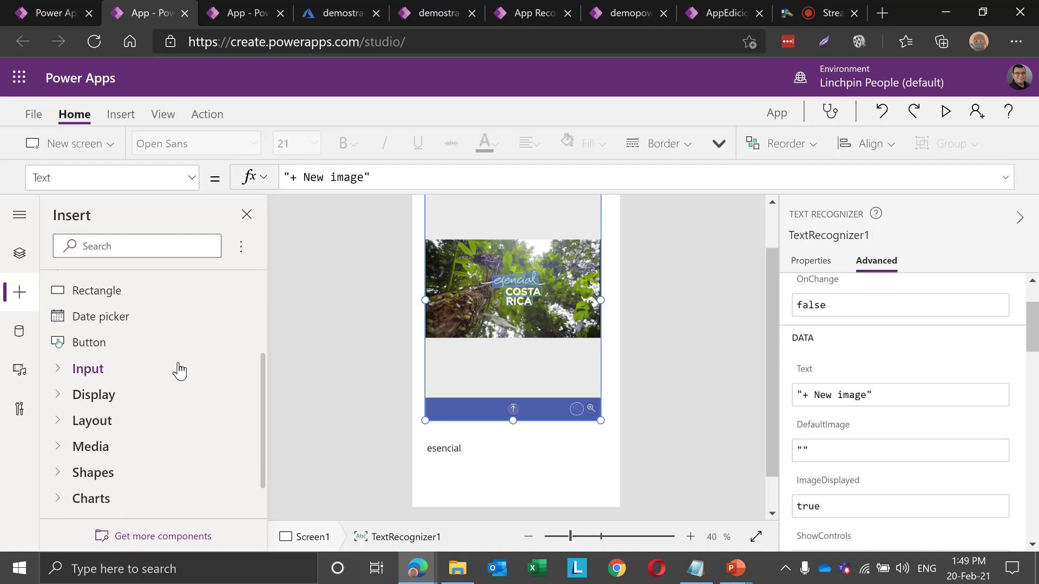
pyautogui.scroll(-1, 180, 371)
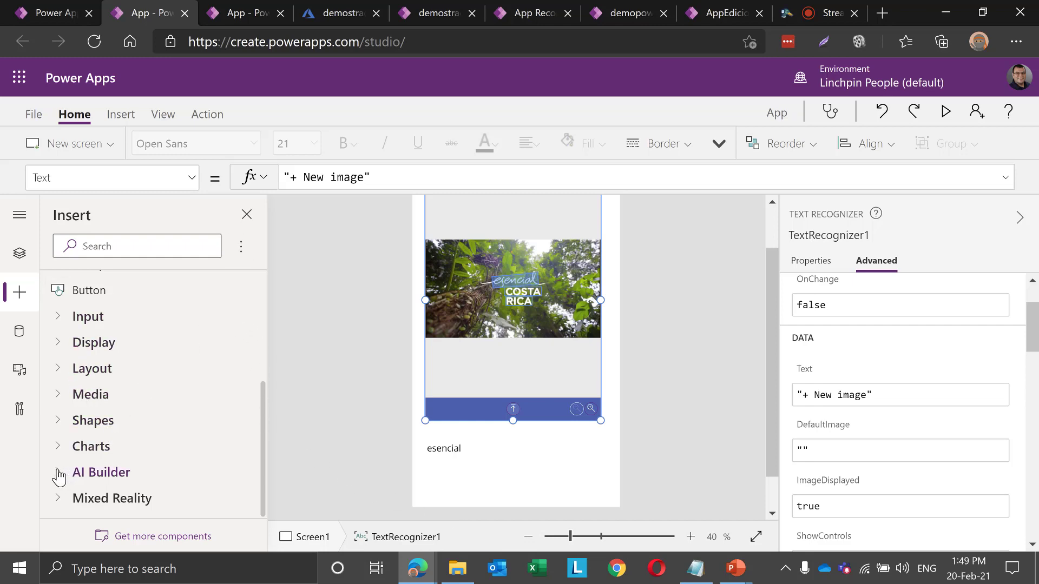
# Glance at the AI Builder page, then expand the AI Builder components list in Studio
pyautogui.click(64, 14)
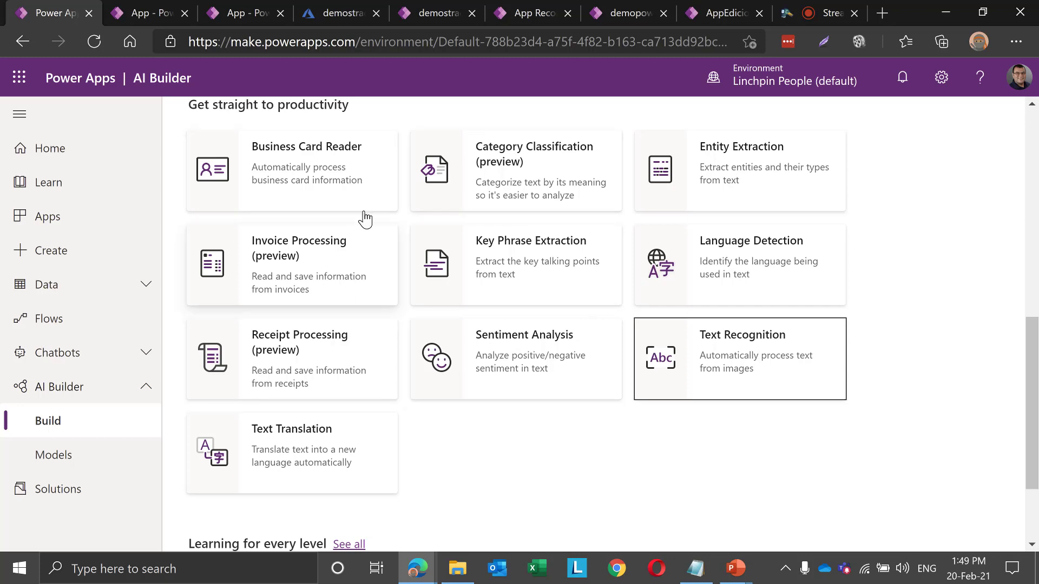
pyautogui.click(148, 15)
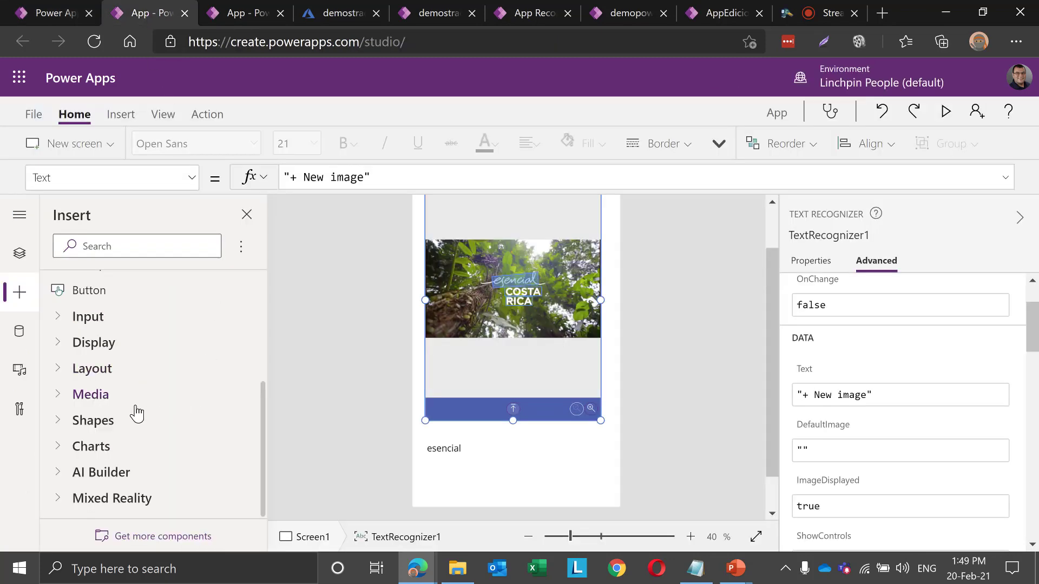
pyautogui.click(62, 476)
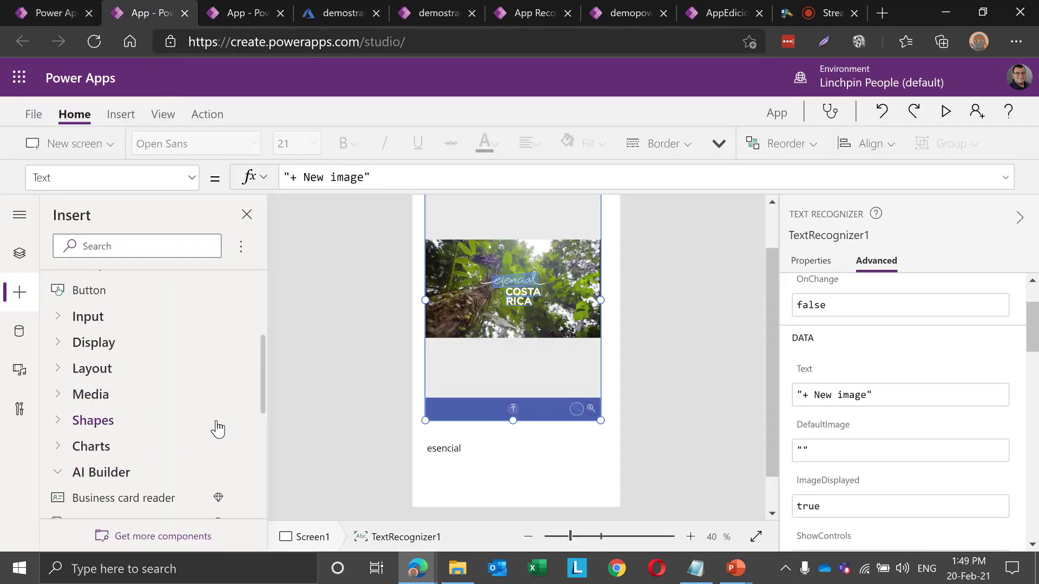
pyautogui.scroll(-3, 216, 425)
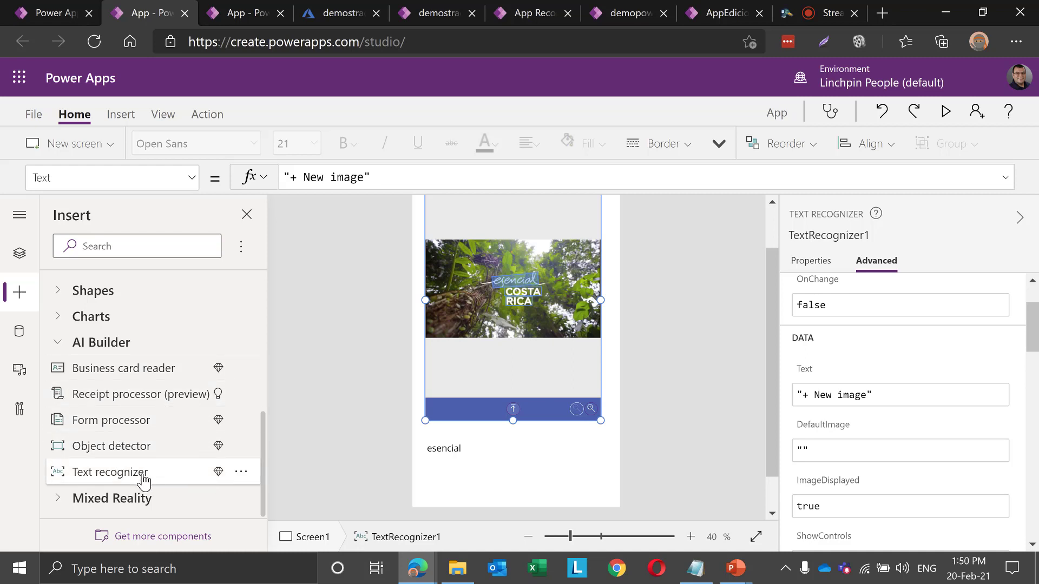
# Duplicate Screen1 from the Tree view into Screen1_1, acknowledging the premium notice
pyautogui.click(20, 294)
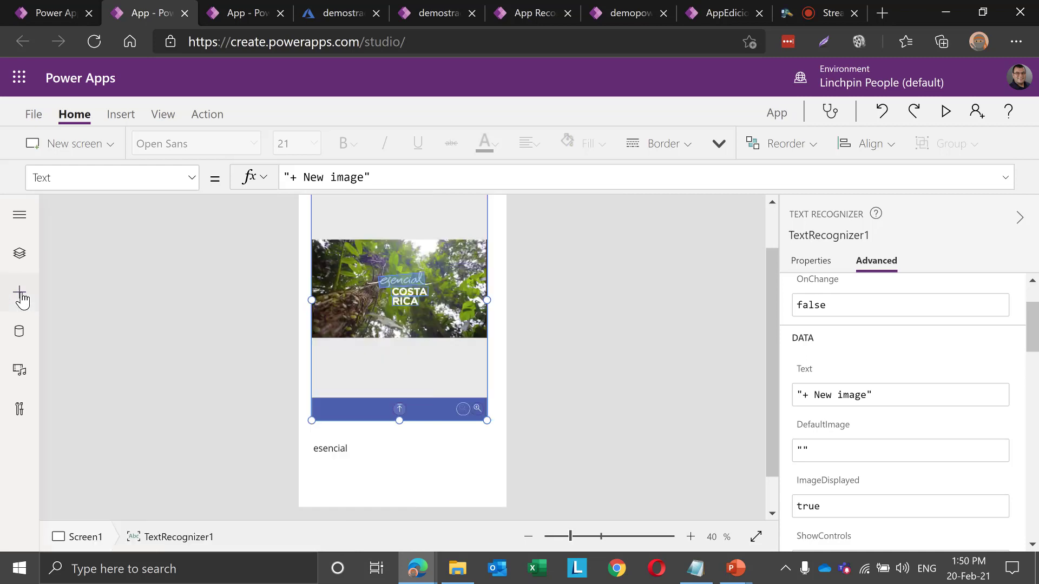
pyautogui.click(20, 295)
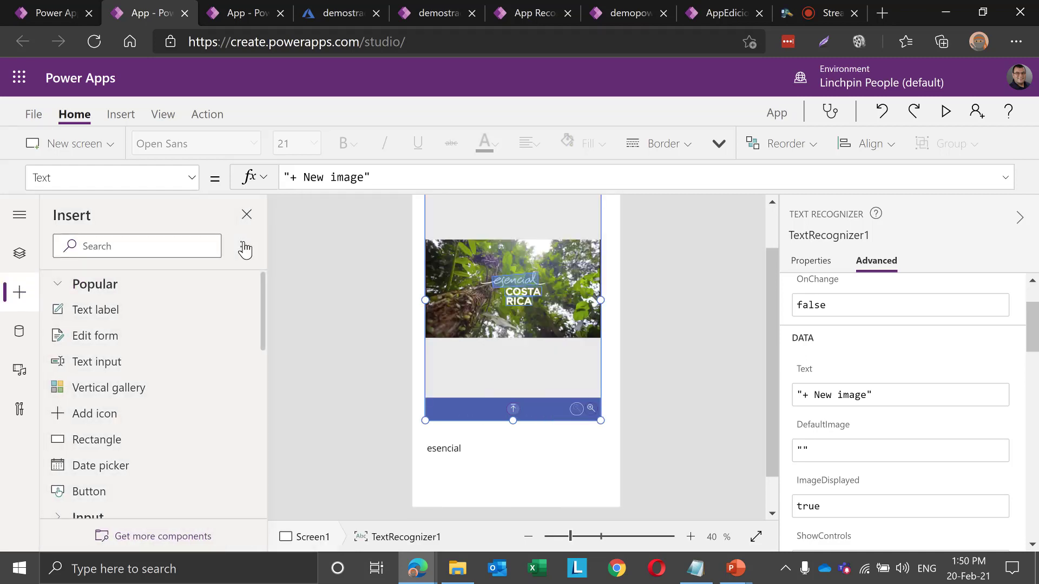
pyautogui.click(244, 248)
pyautogui.click(348, 248)
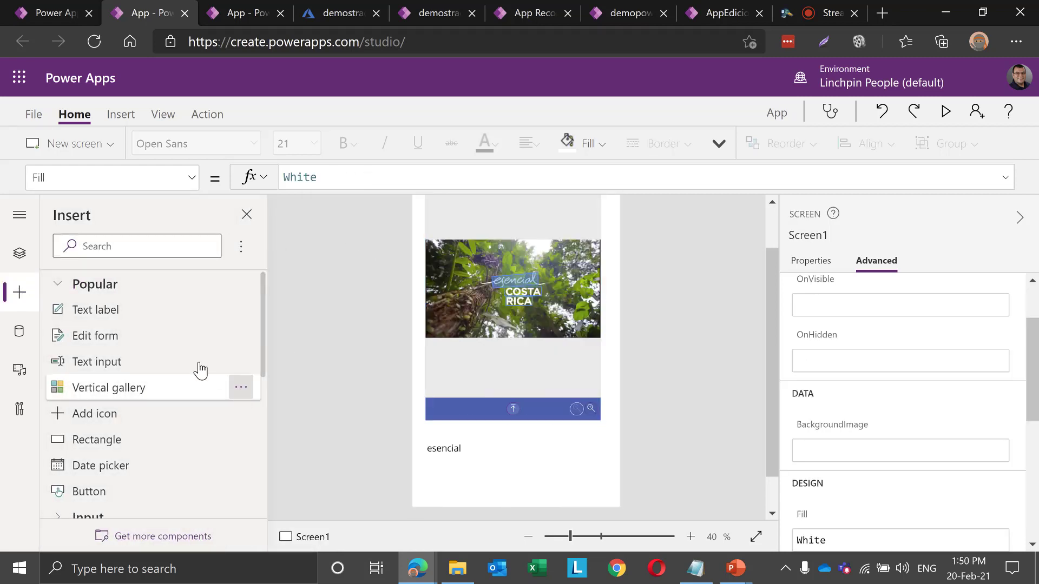
pyautogui.click(19, 252)
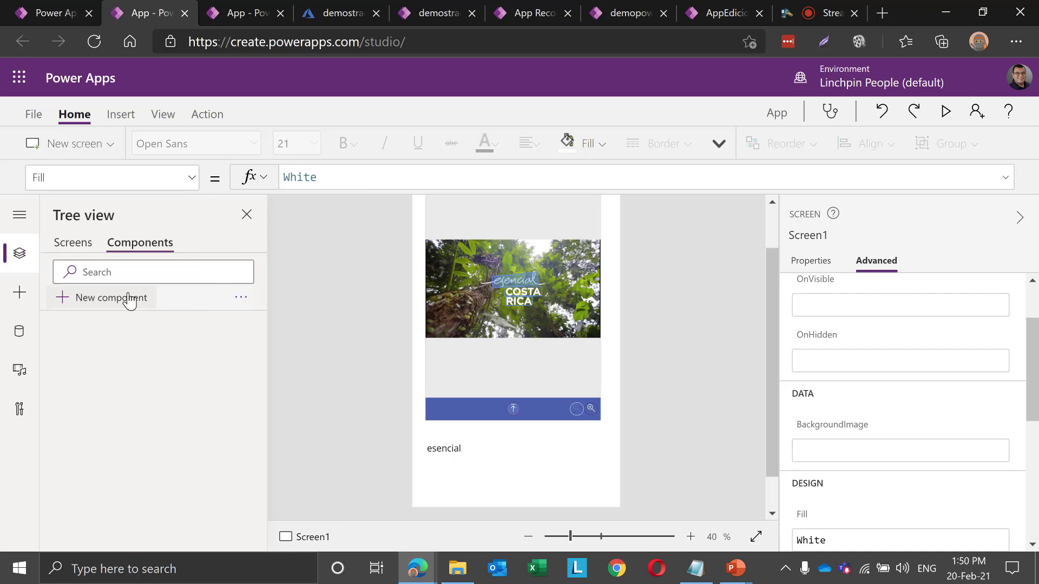
pyautogui.click(84, 248)
pyautogui.click(241, 329)
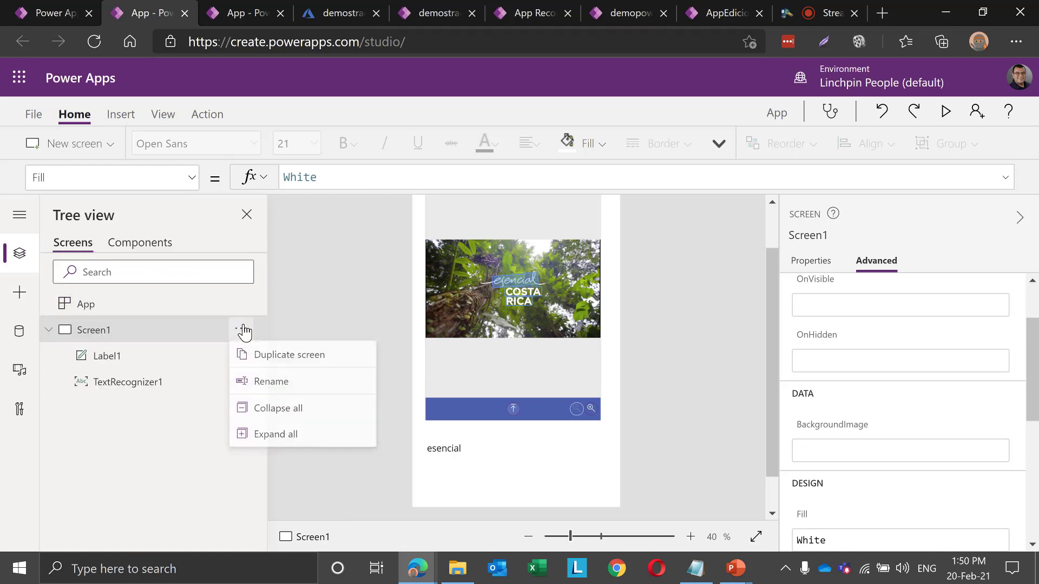
pyautogui.click(275, 361)
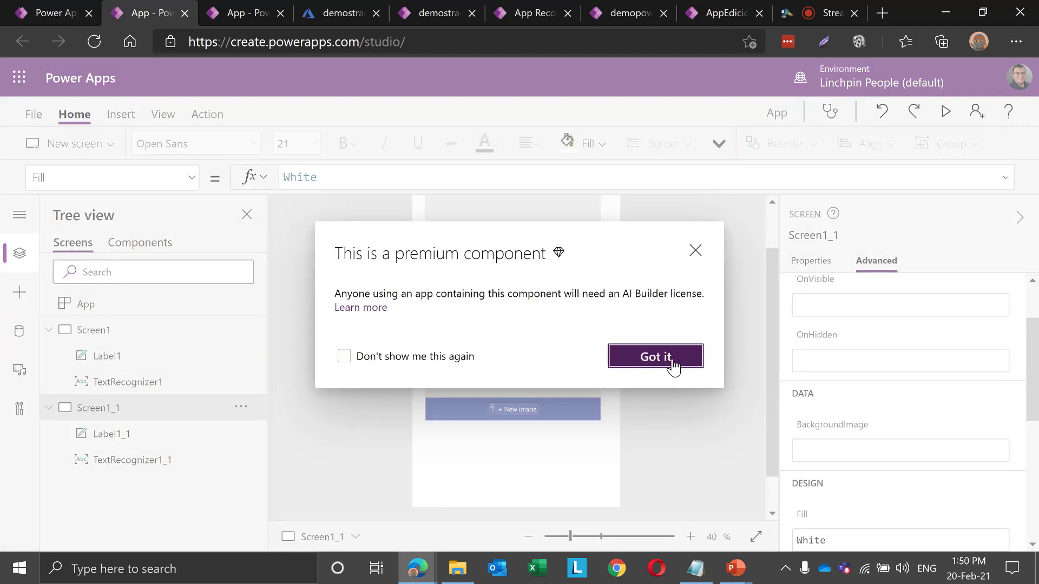
pyautogui.click(673, 368)
# Delete the copied TextRecognizer1_1 and Label1_1 from Screen1_1
pyautogui.click(477, 304)
pyautogui.press('Delete')
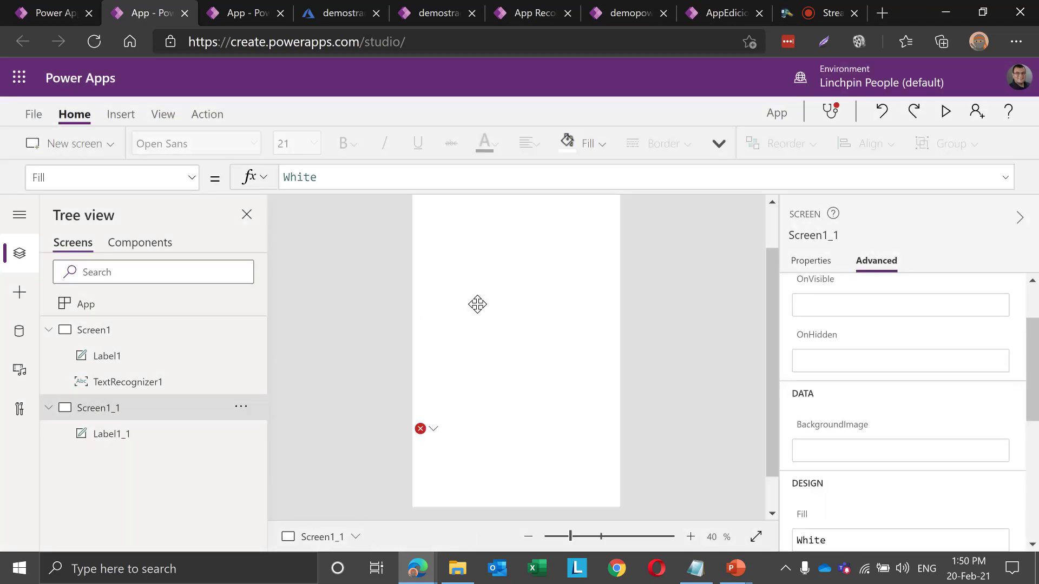
pyautogui.click(434, 432)
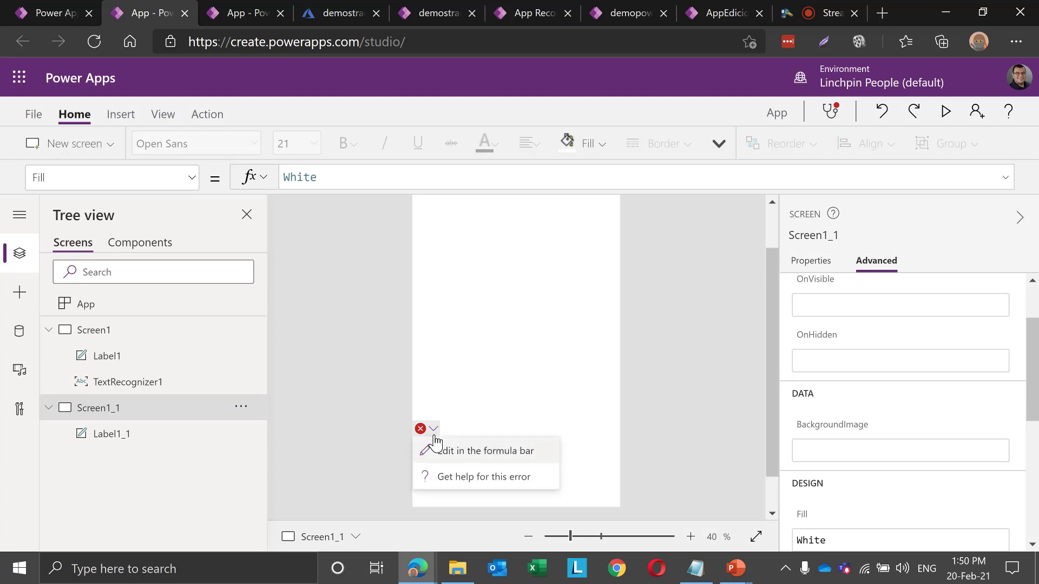
pyautogui.click(481, 399)
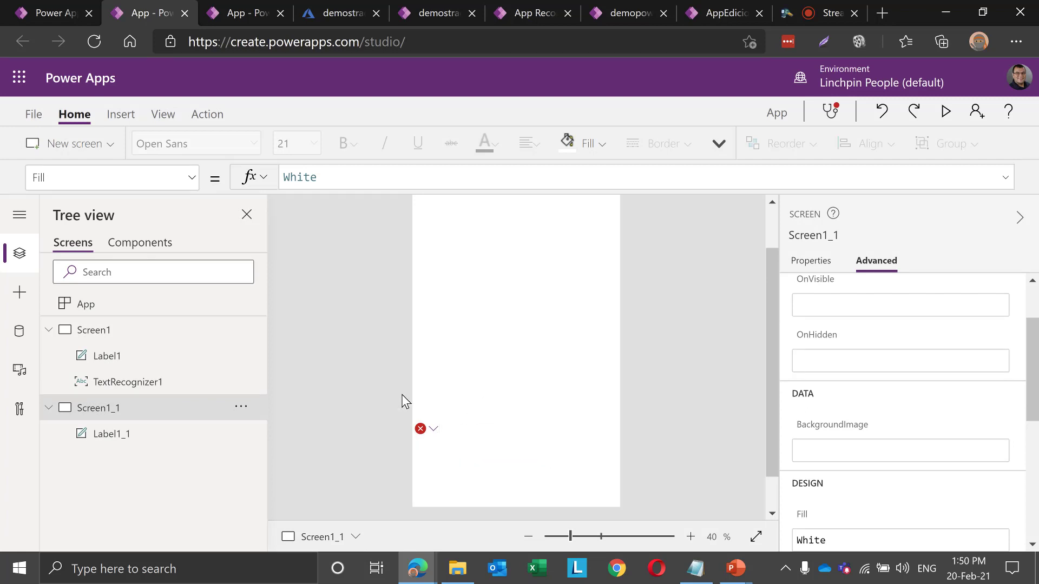
pyautogui.click(422, 431)
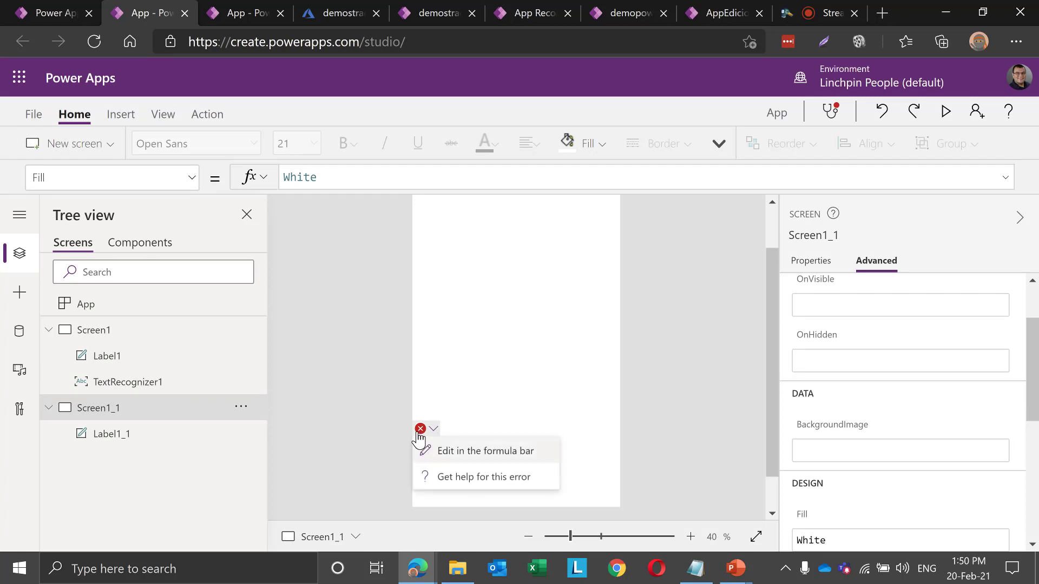
pyautogui.click(448, 433)
pyautogui.click(430, 442)
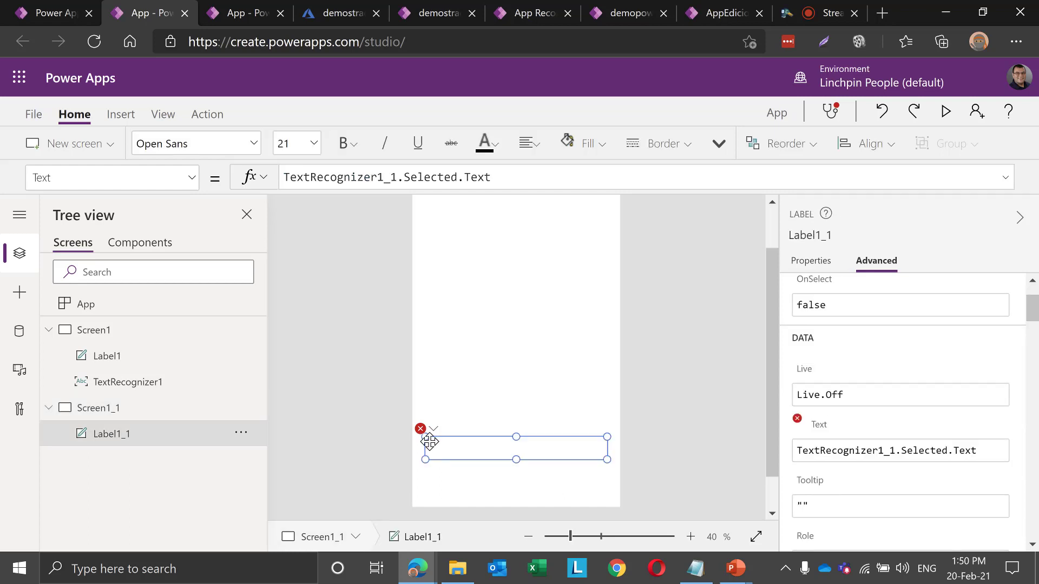
pyautogui.press('Delete')
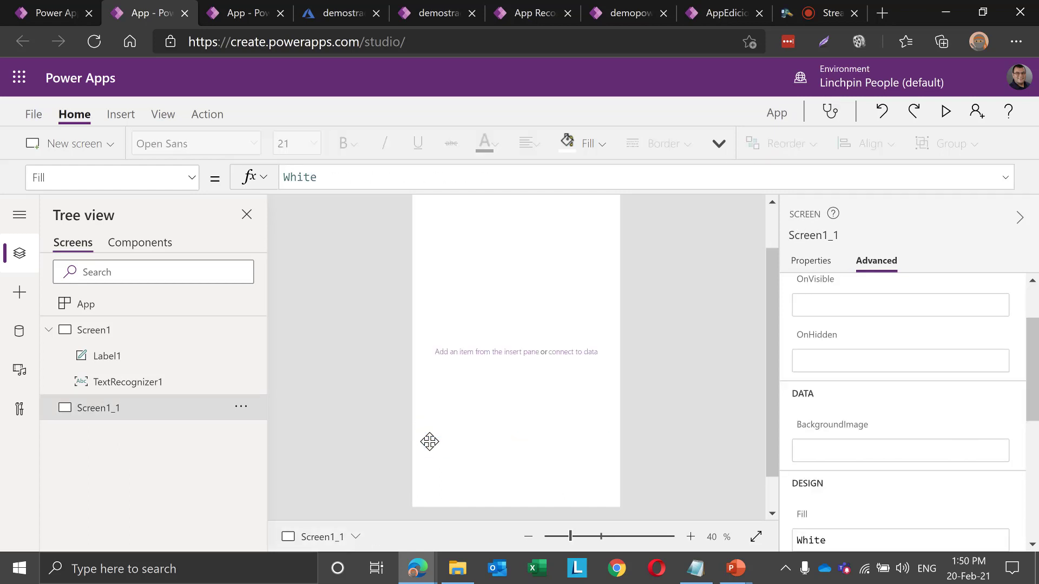
# Place a form processor on Screen1_1, dismiss the premium notice, and start a new AI model
pyautogui.click(22, 295)
pyautogui.scroll(-5, 155, 409)
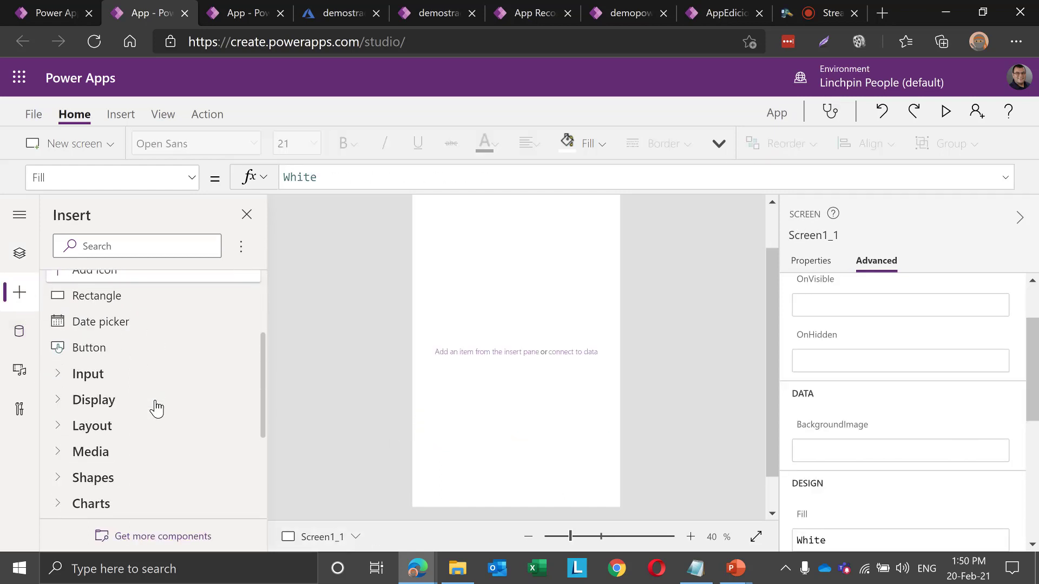
pyautogui.scroll(-2, 124, 460)
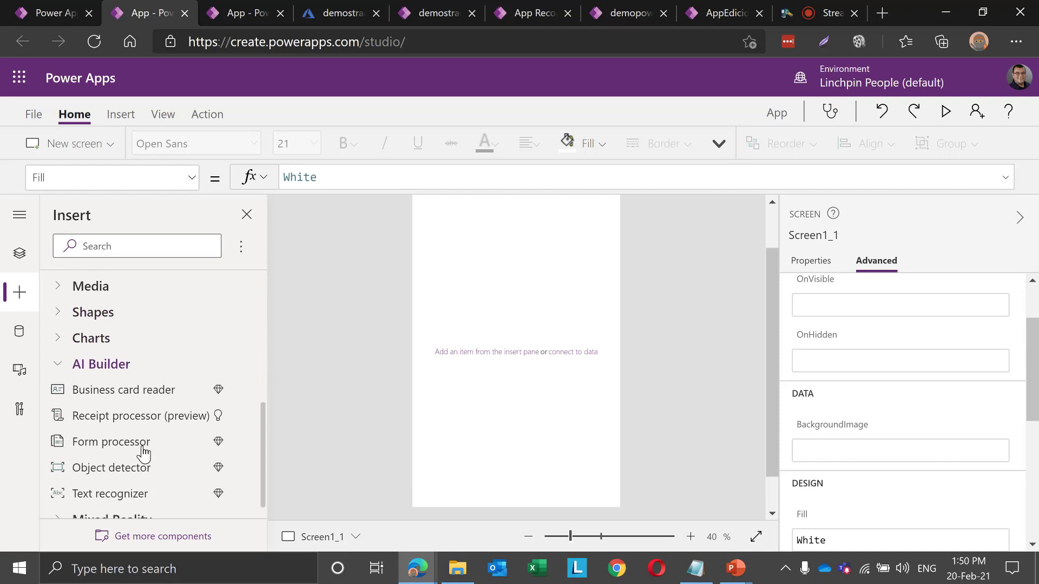
pyautogui.moveTo(115, 422); pyautogui.dragTo(457, 232)
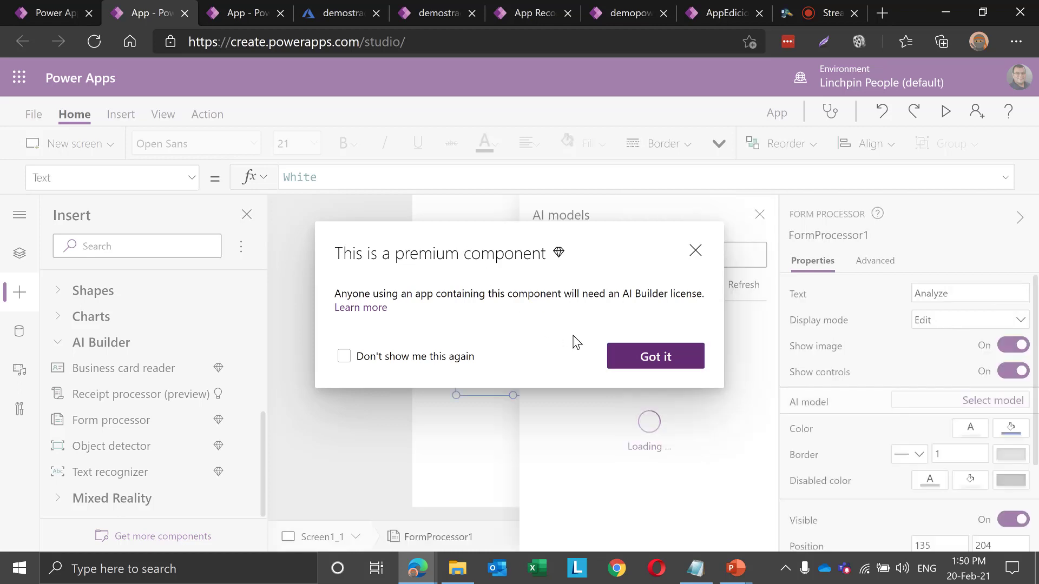
pyautogui.click(642, 360)
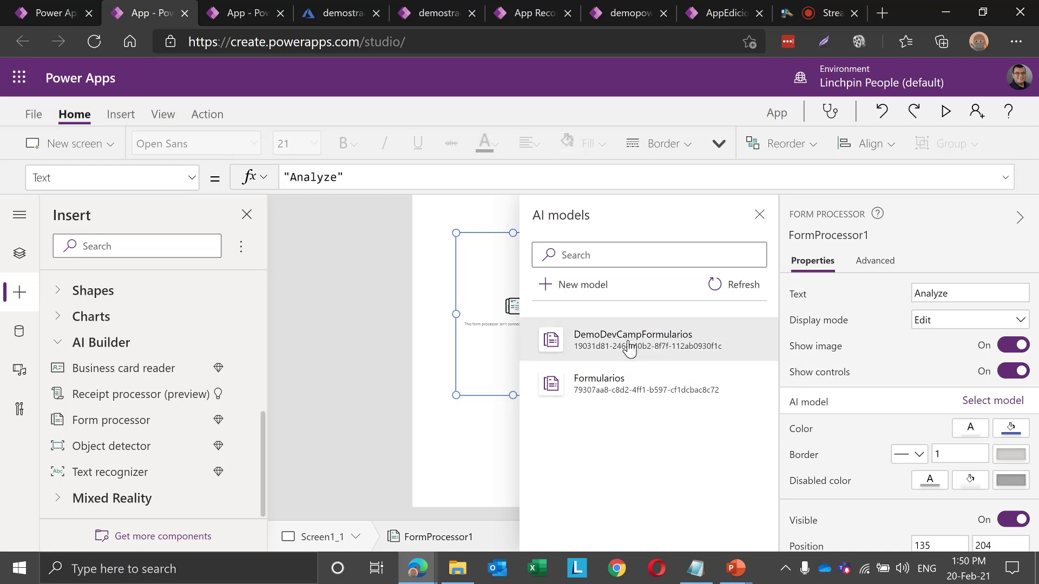
pyautogui.click(566, 296)
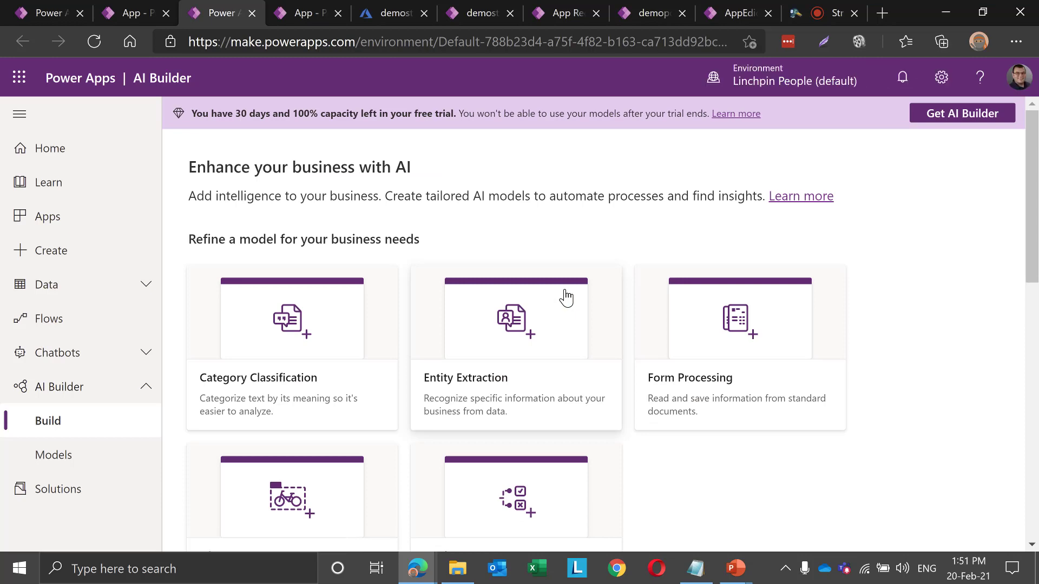
# Choose the Form Processing model type on the AI Builder Build page
pyautogui.scroll(-5, 566, 298)
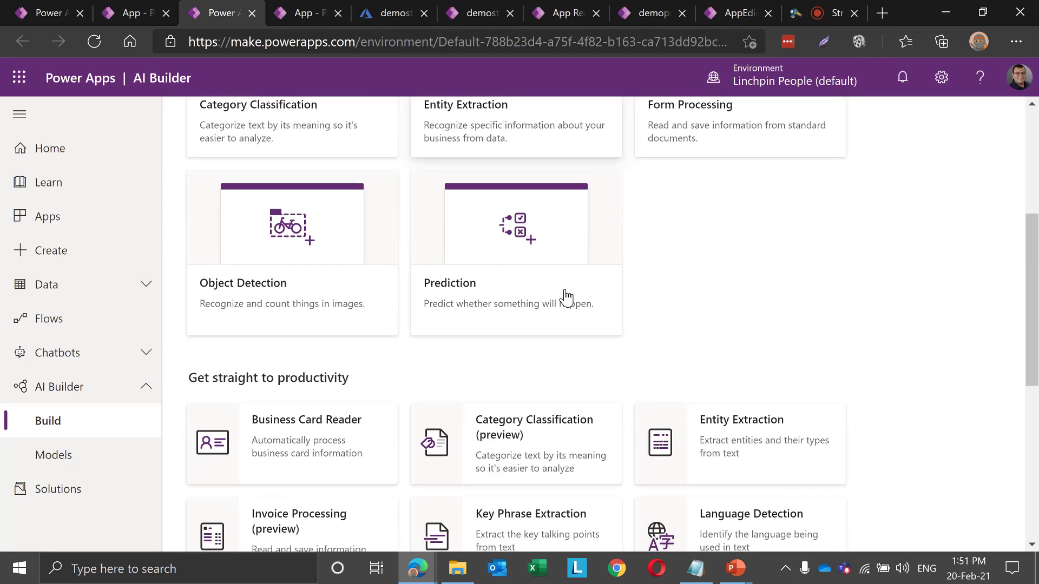
pyautogui.scroll(1, 674, 301)
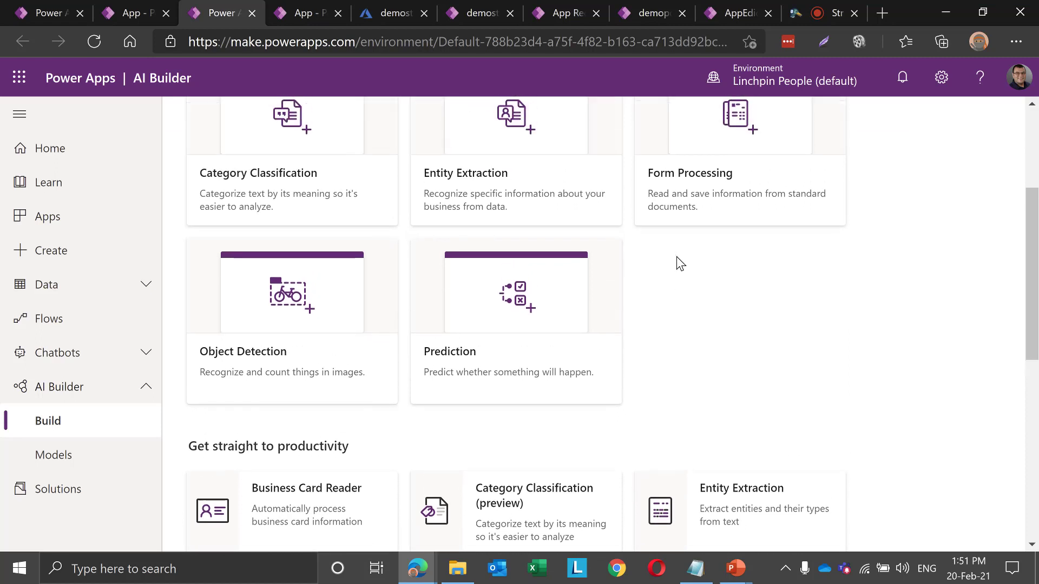
pyautogui.click(691, 155)
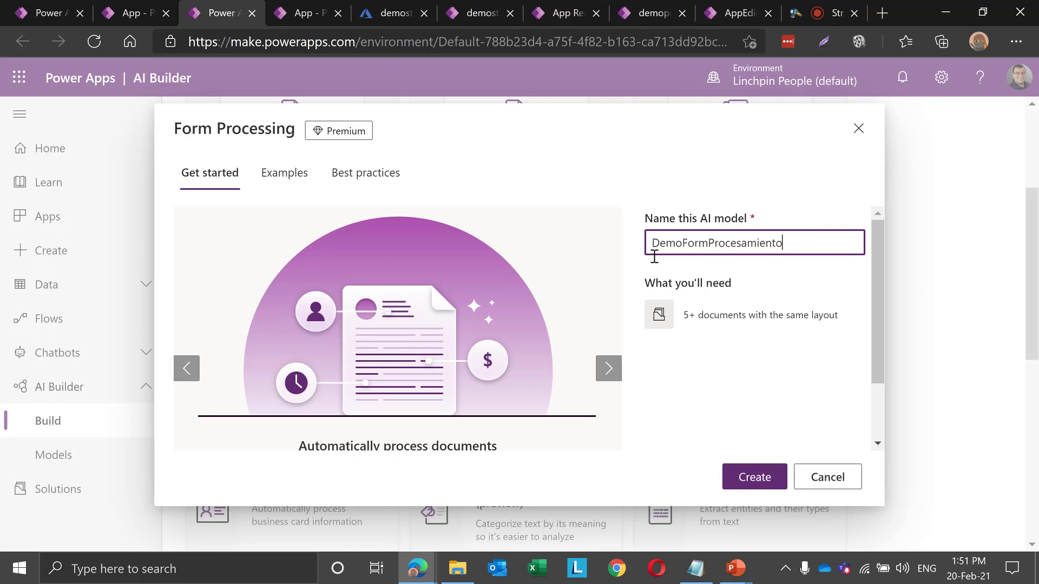
# Create the DemoFormProcesamiento model with Nombre and Fecha as the fields to extract
pyautogui.click(758, 479)
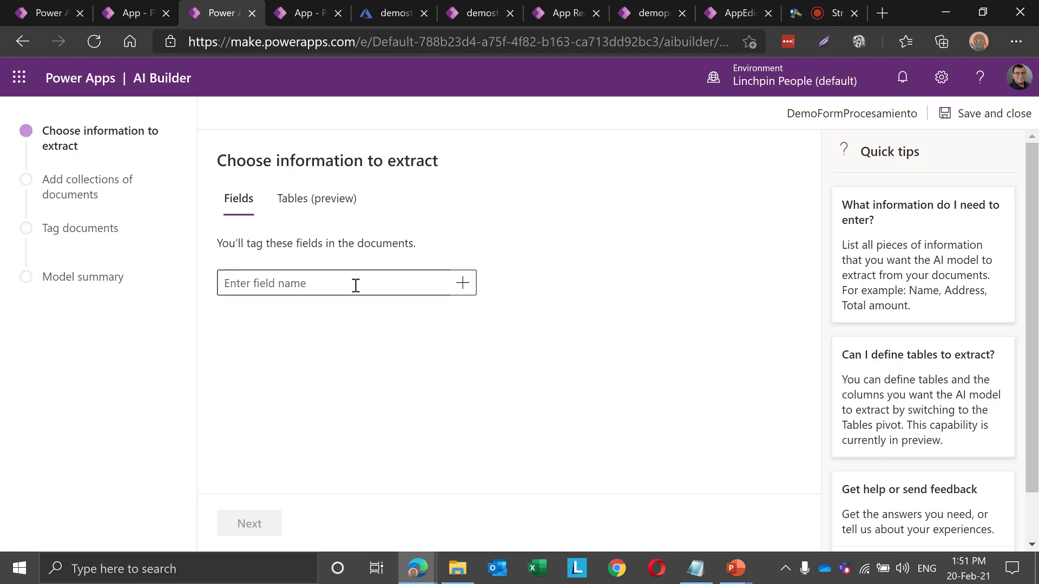
pyautogui.click(355, 285)
pyautogui.click(461, 284)
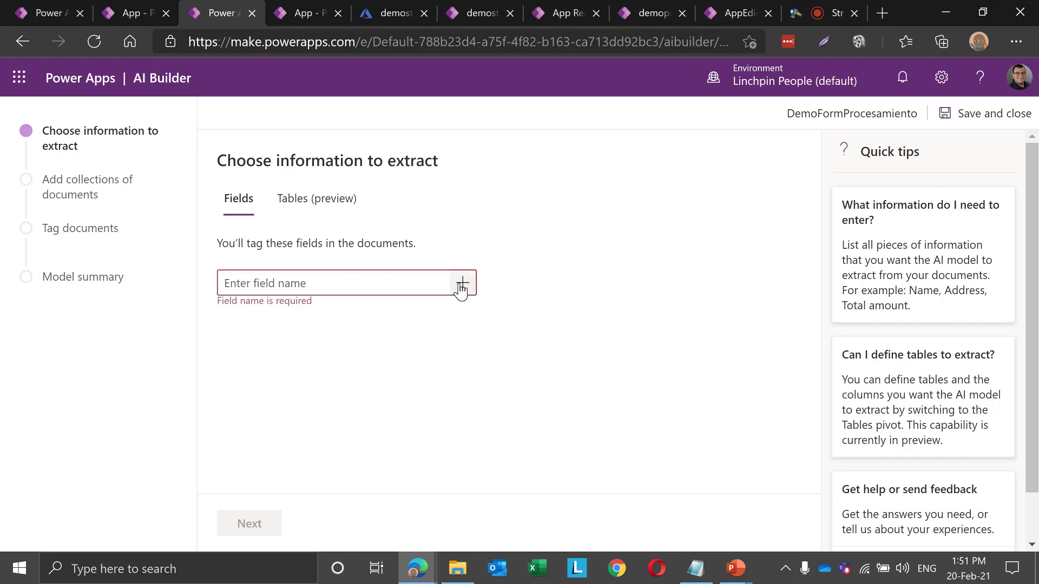
pyautogui.click(250, 281)
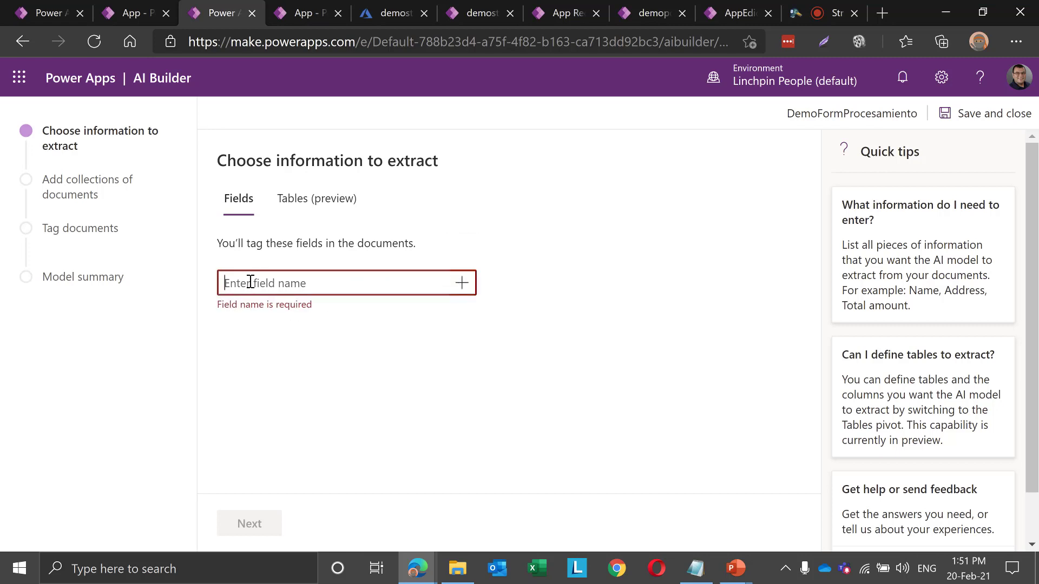
pyautogui.write('Nombre')
pyautogui.press('Return')
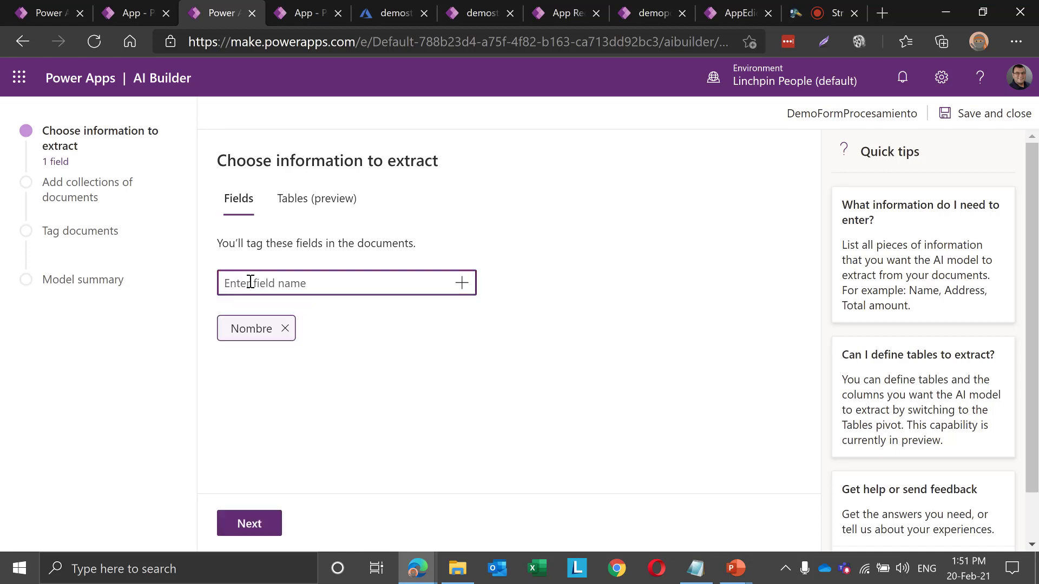
pyautogui.write('Fecha')
pyautogui.press('Return')
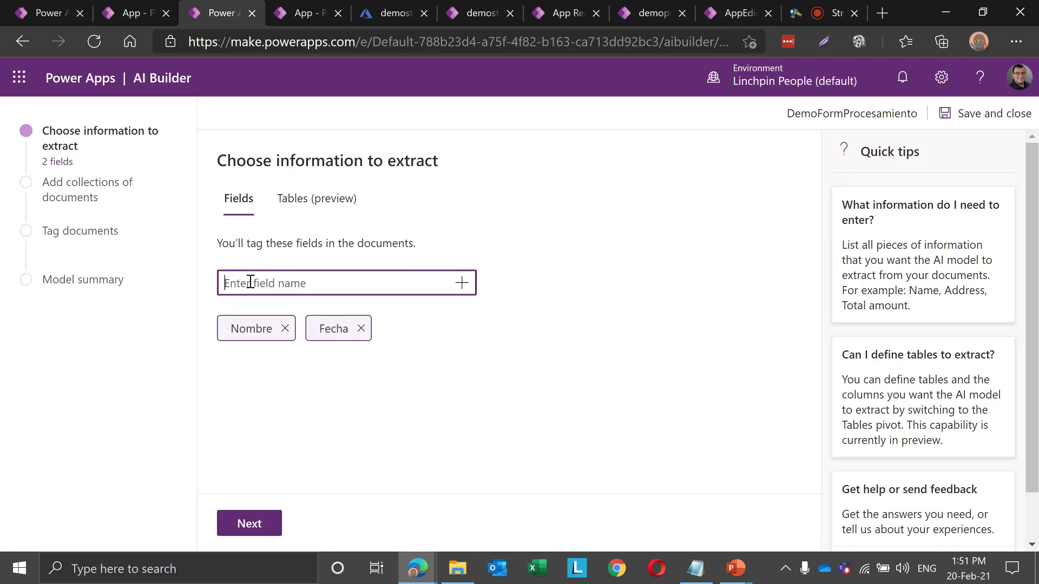
pyautogui.click(245, 525)
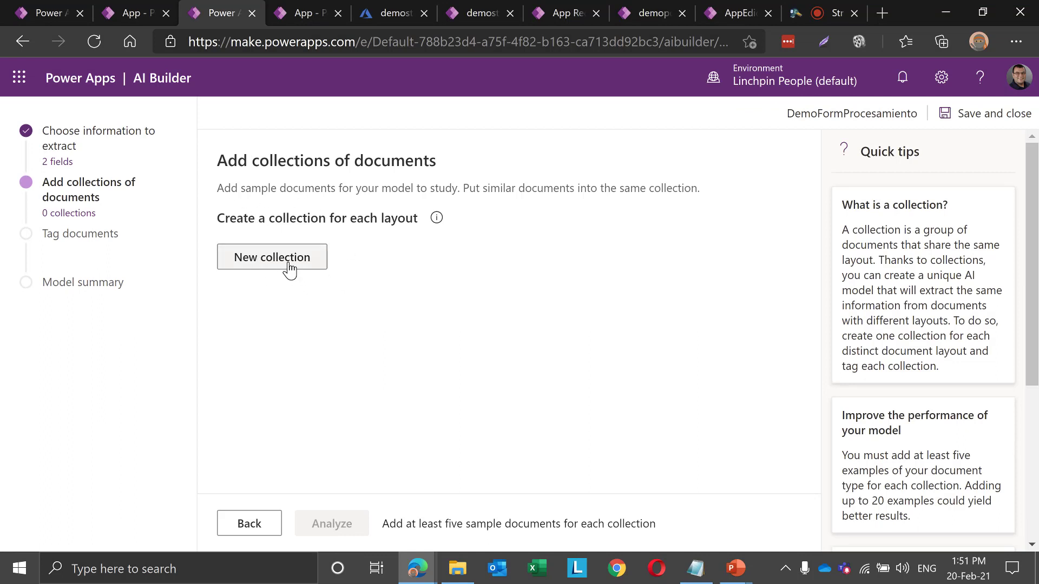
# Create Collection 1 and choose to upload documents from local storage
pyautogui.click(289, 268)
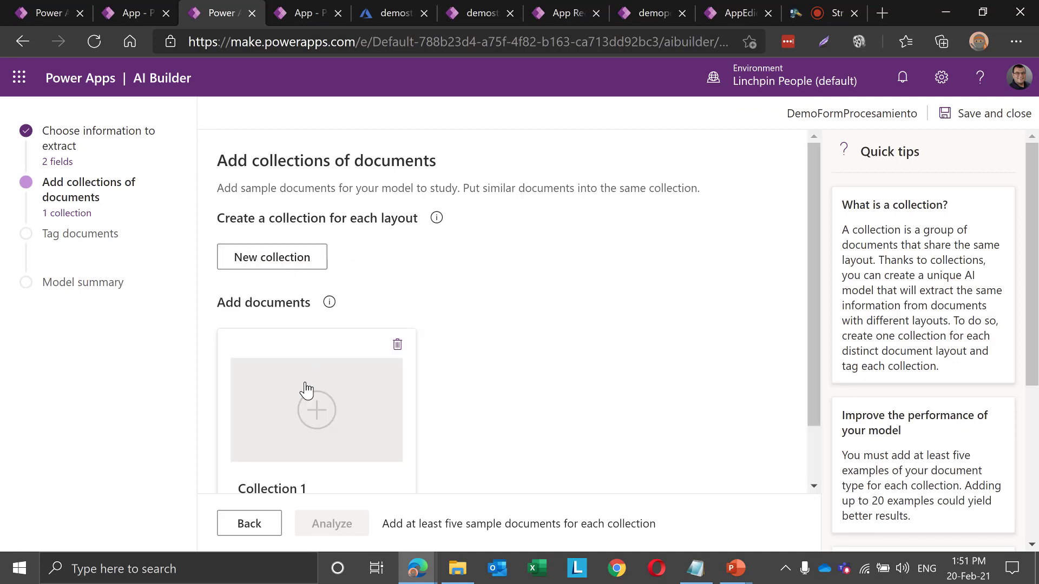
pyautogui.click(310, 408)
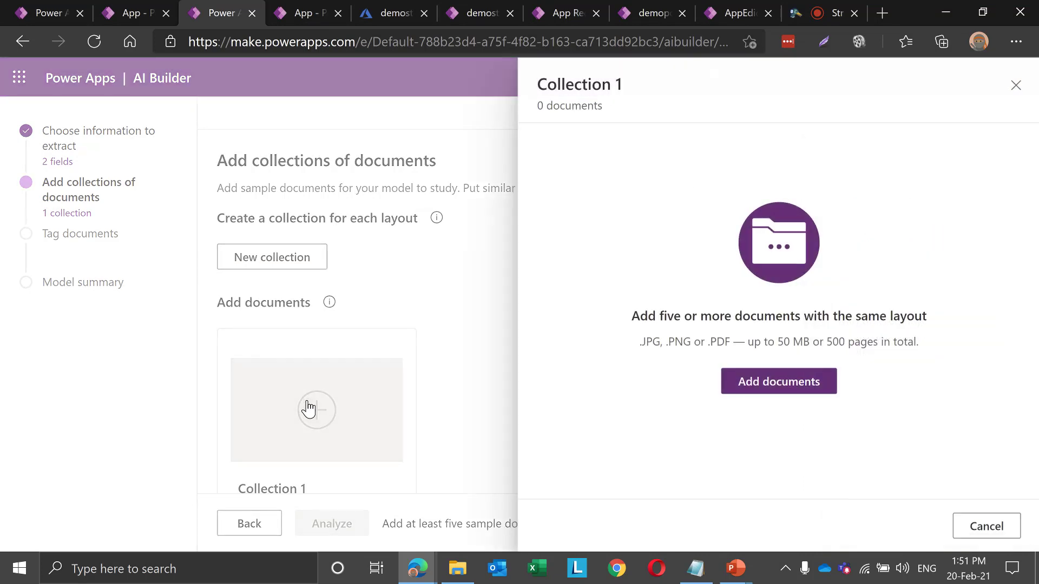
pyautogui.click(779, 388)
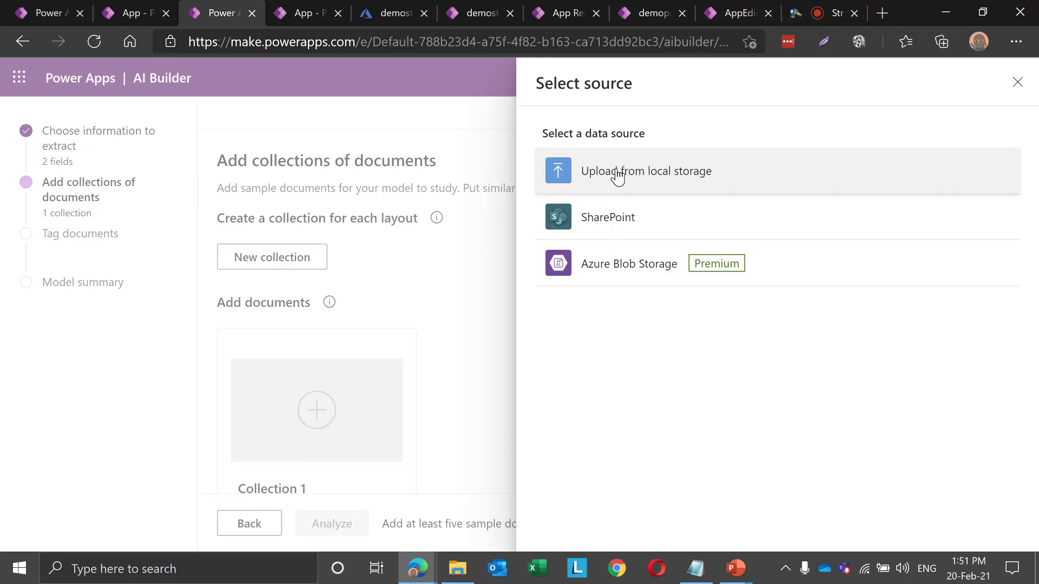
pyautogui.click(617, 174)
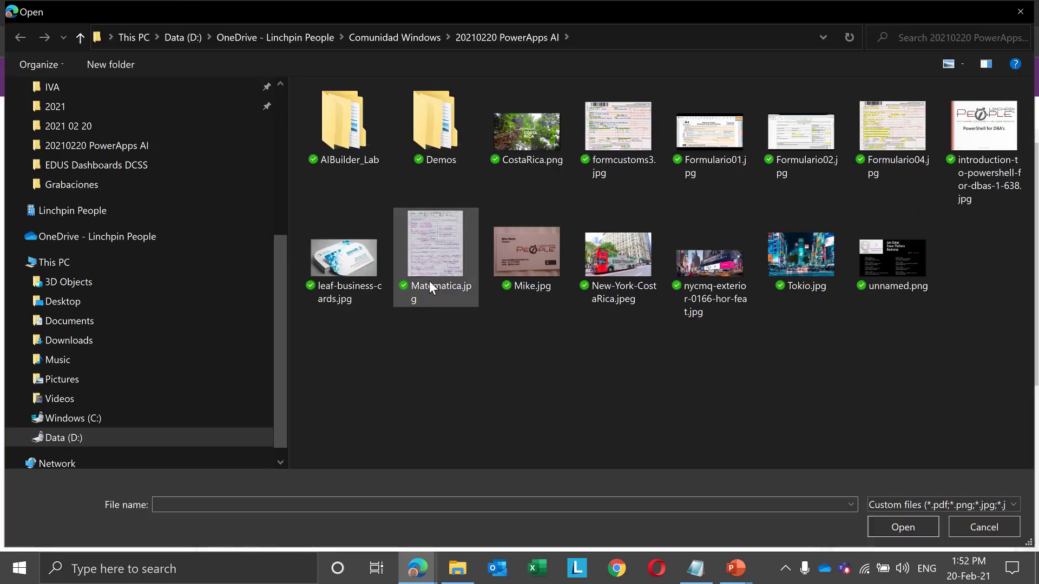
# Upload all five invoice PDFs from Demos\FormProcessing_Invoices\Train into Collection 1
pyautogui.doubleClick(421, 131)
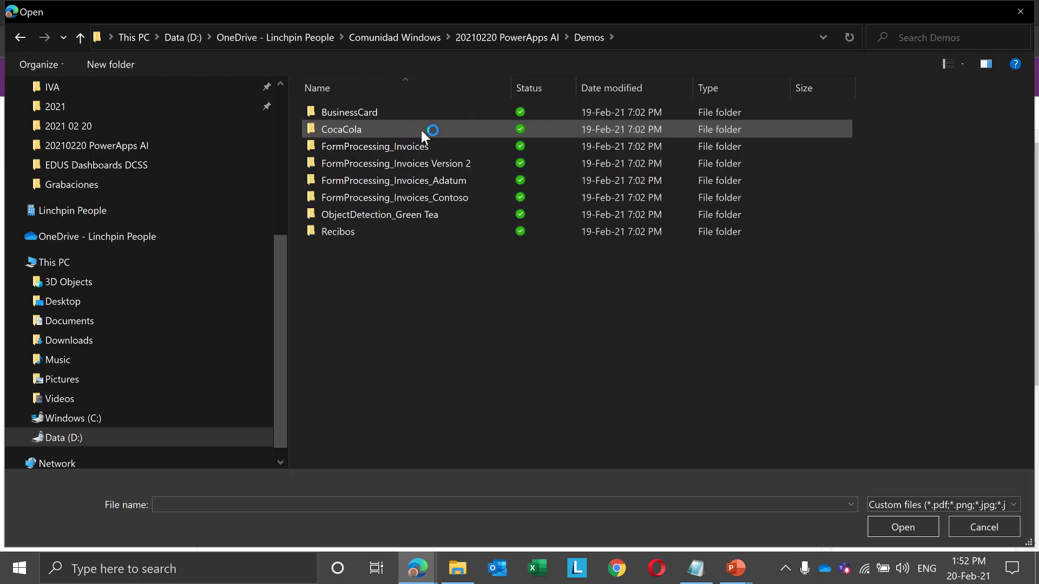
pyautogui.doubleClick(376, 146)
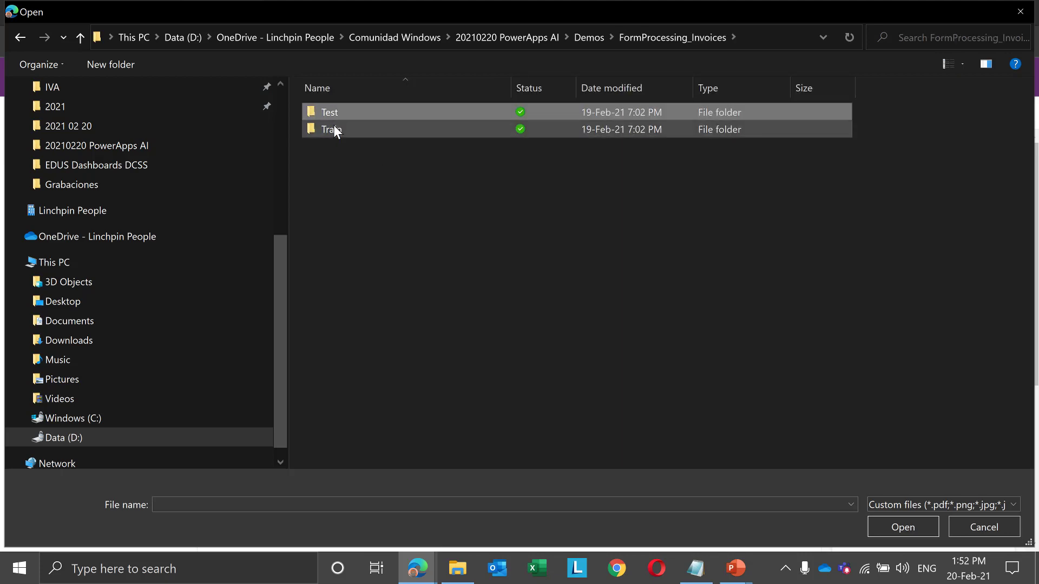
pyautogui.doubleClick(333, 126)
pyautogui.click(343, 112)
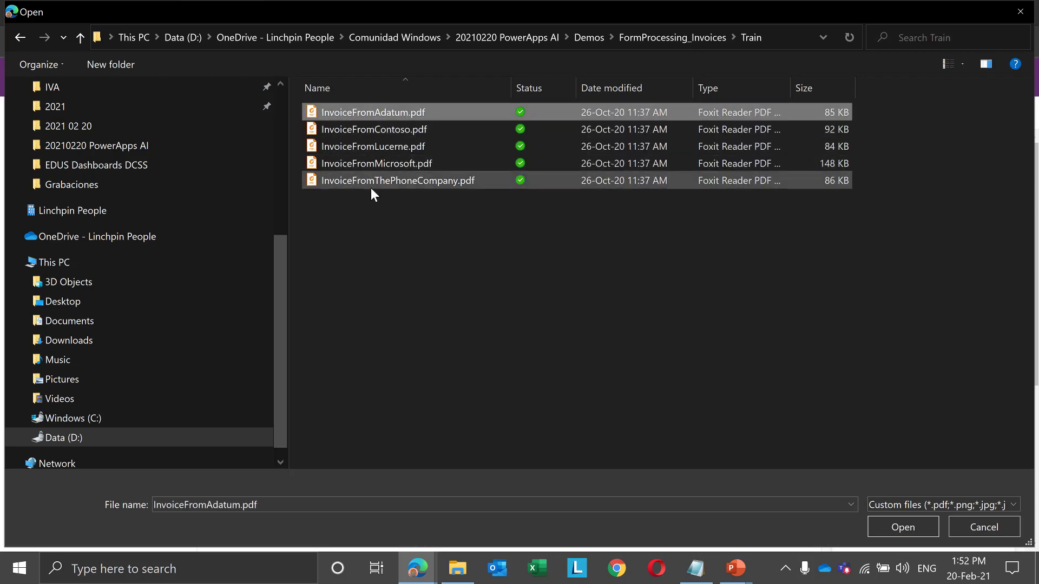
pyautogui.keyDown('shift'); pyautogui.click(371, 186); pyautogui.keyUp('shift')
pyautogui.click(904, 527)
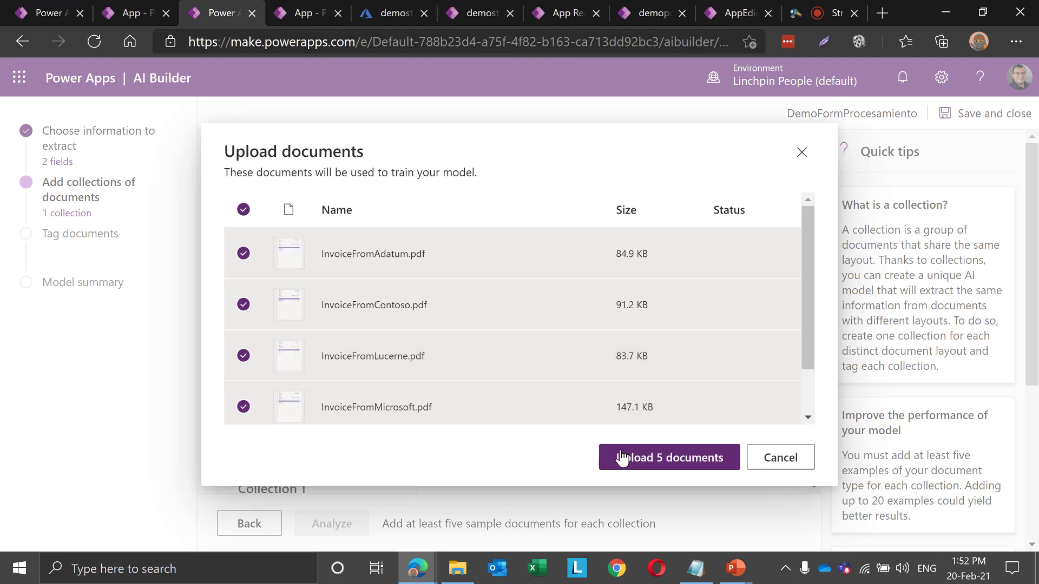
pyautogui.click(616, 450)
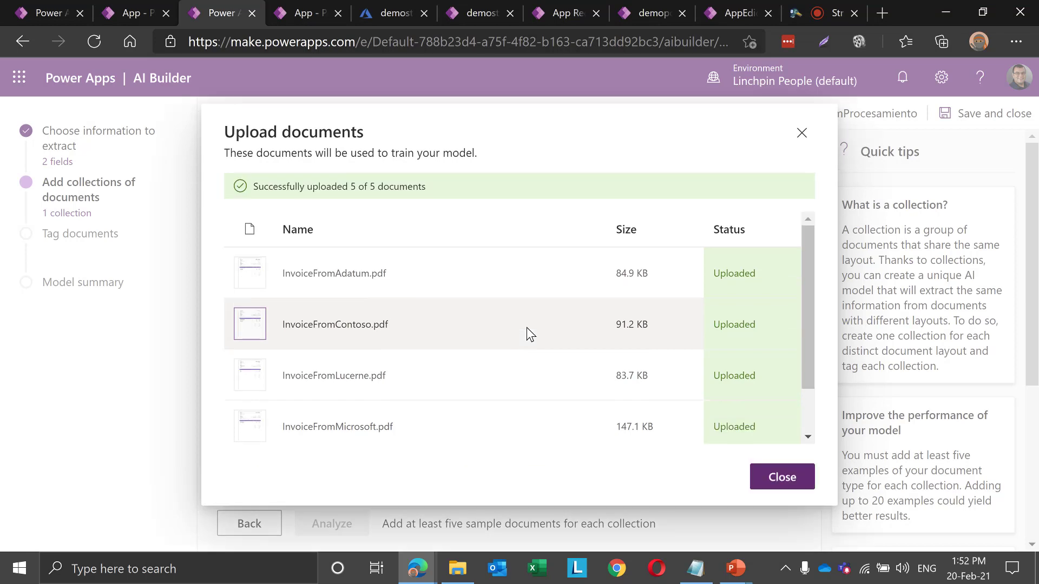
pyautogui.click(778, 475)
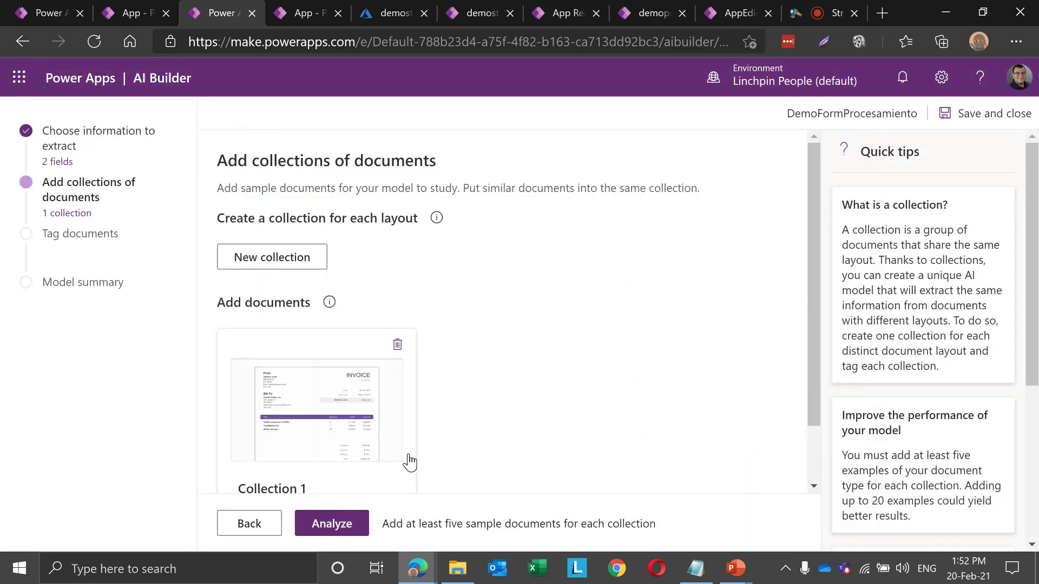
pyautogui.scroll(-2, 516, 407)
# Analyze the five invoices in Collection 1 until the Tag documents step opens
pyautogui.click(345, 522)
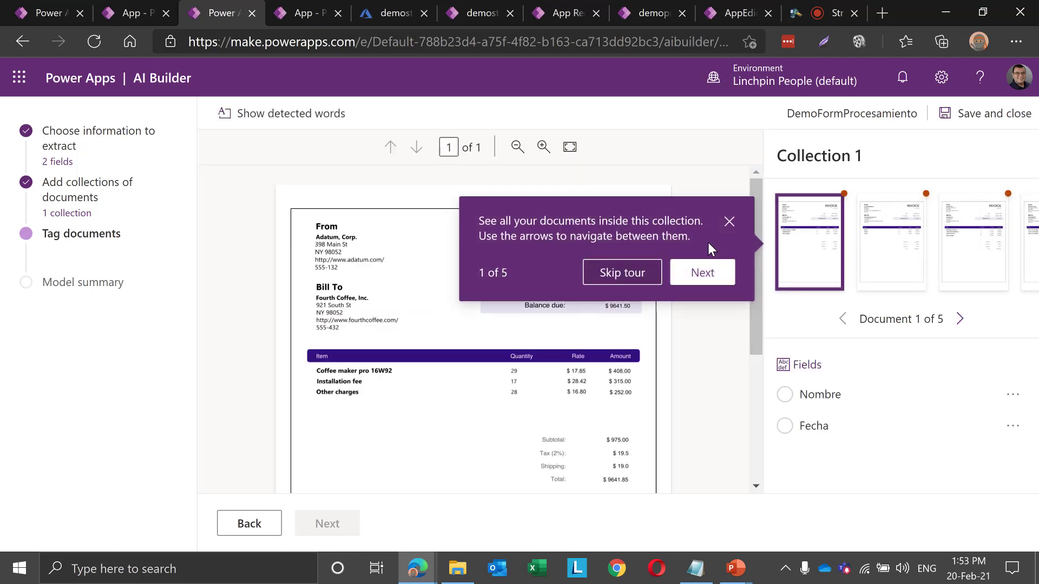
# On invoice 1, tag Jan 30, 2012 as Fecha and Adatum, Corp. as Nombre
pyautogui.click(729, 222)
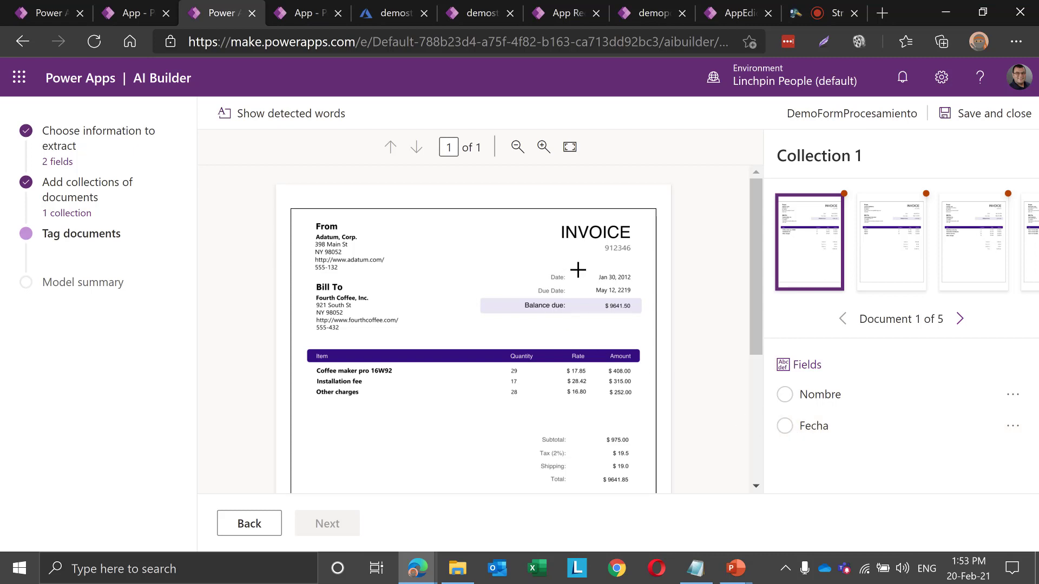
pyautogui.moveTo(590, 267); pyautogui.dragTo(636, 279)
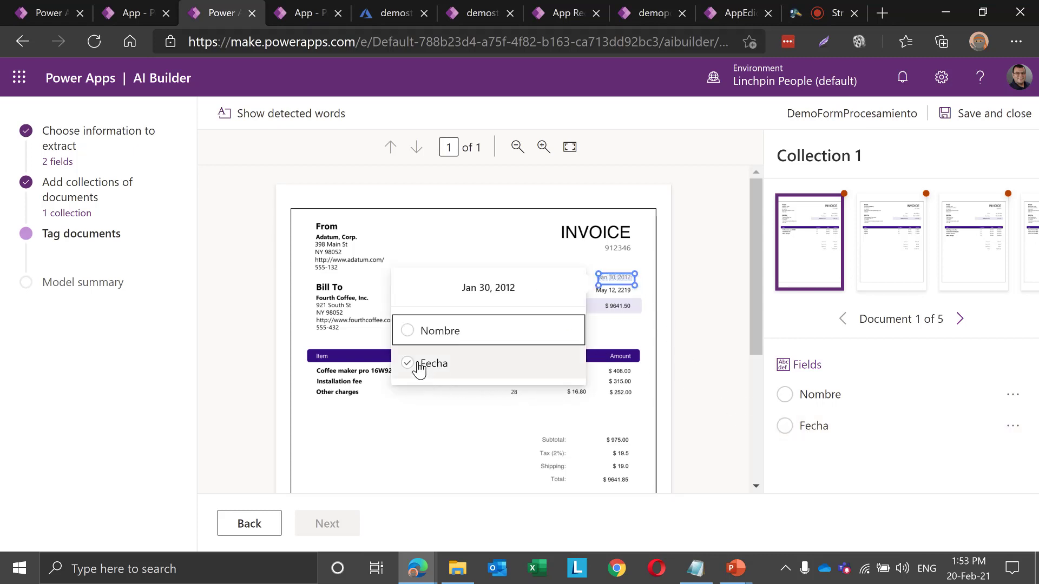
pyautogui.click(421, 363)
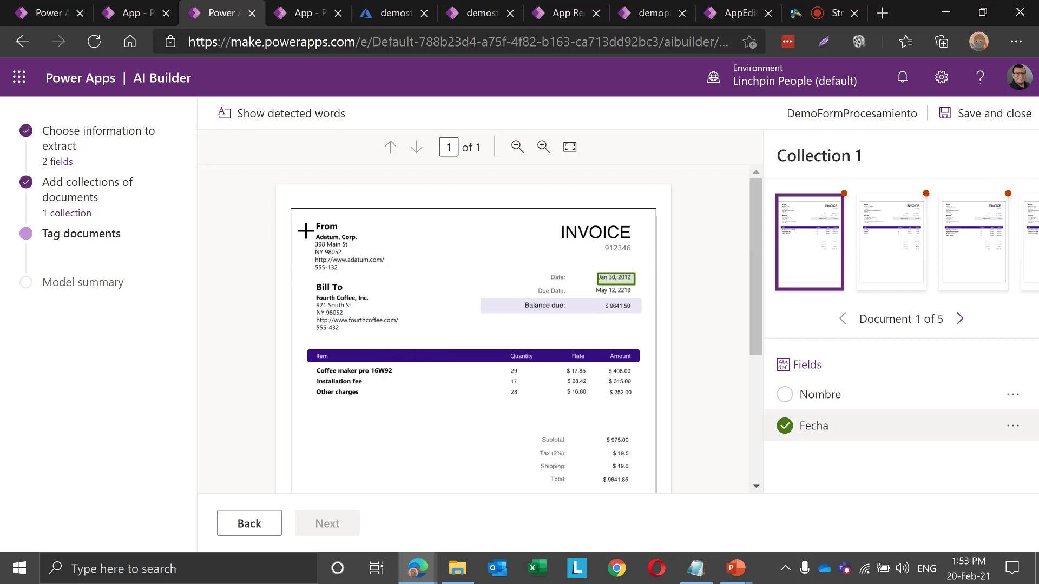
pyautogui.moveTo(309, 231); pyautogui.dragTo(362, 241)
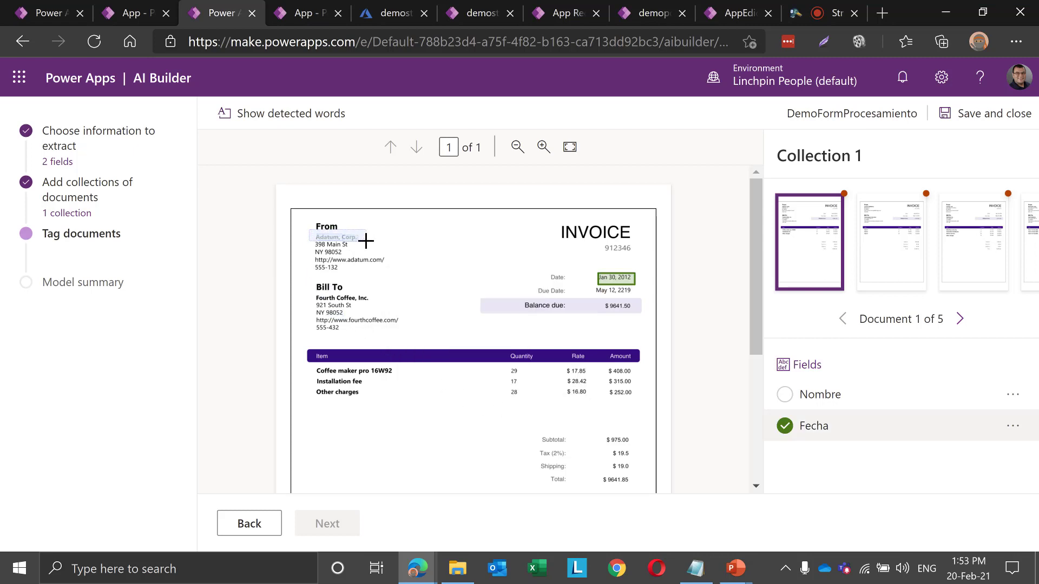
pyautogui.click(394, 290)
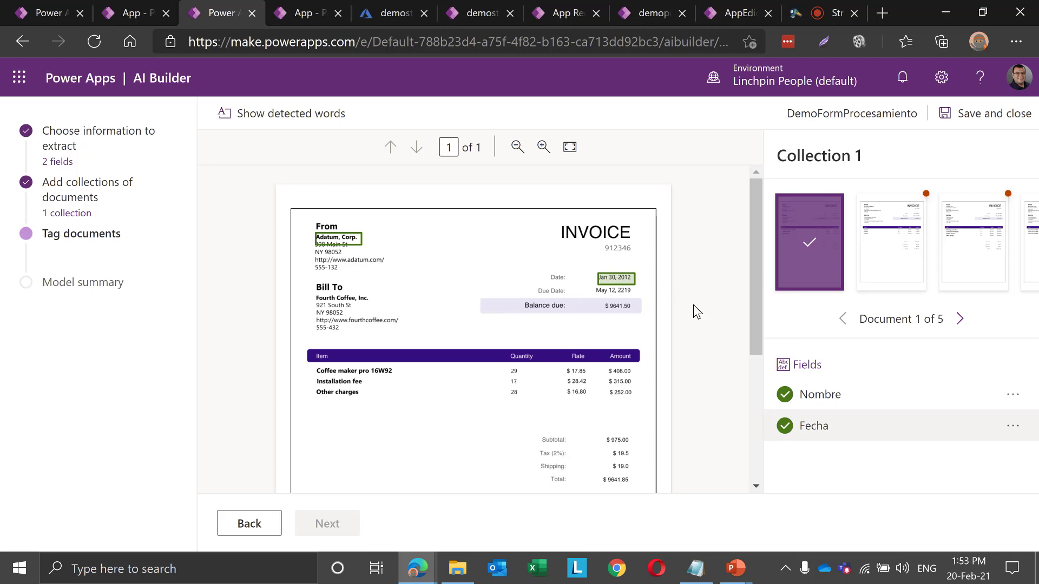
pyautogui.click(879, 263)
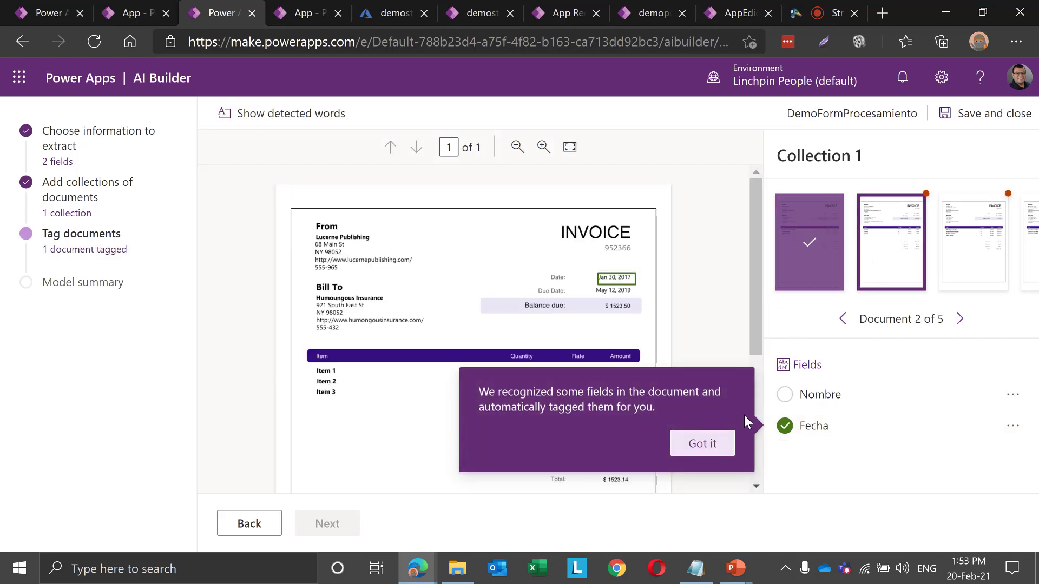
# Tag Lucerne Publishing and Contoso, Ltd. as Nombre on invoices two and three
pyautogui.click(694, 444)
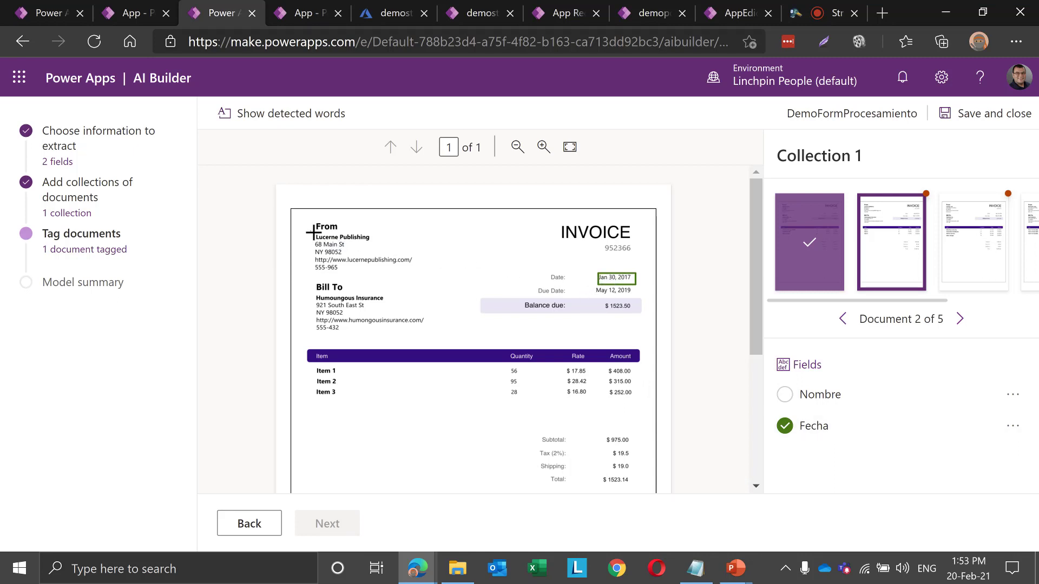
pyautogui.moveTo(311, 232); pyautogui.dragTo(373, 243)
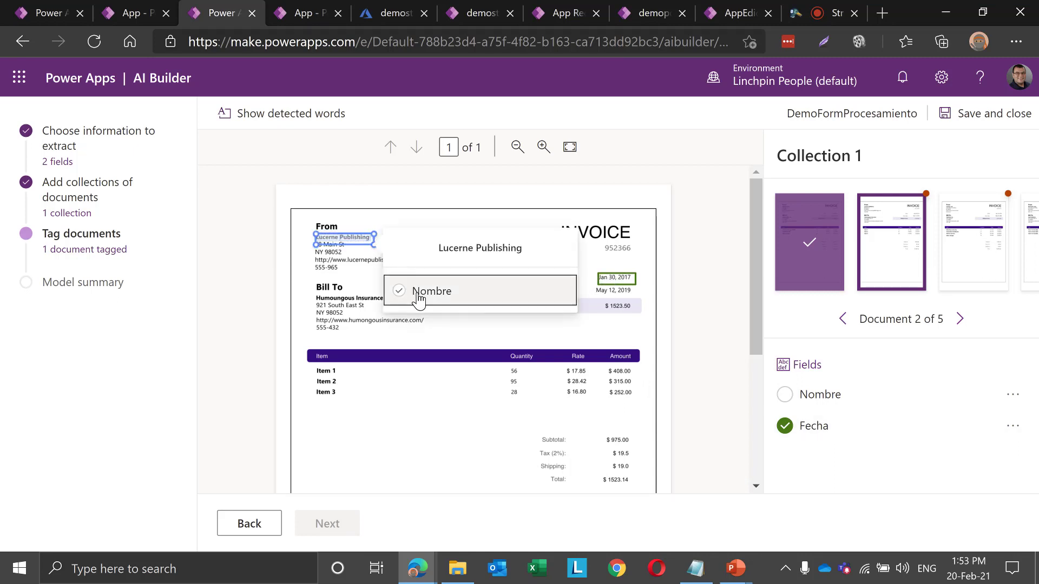
pyautogui.click(427, 291)
pyautogui.click(942, 278)
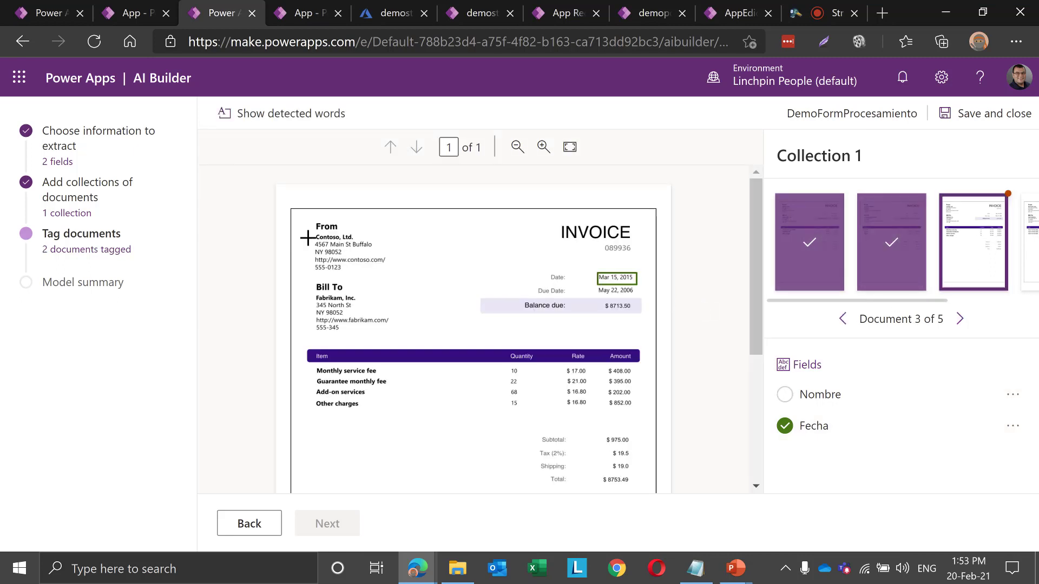
pyautogui.moveTo(312, 233); pyautogui.dragTo(357, 246)
pyautogui.click(390, 292)
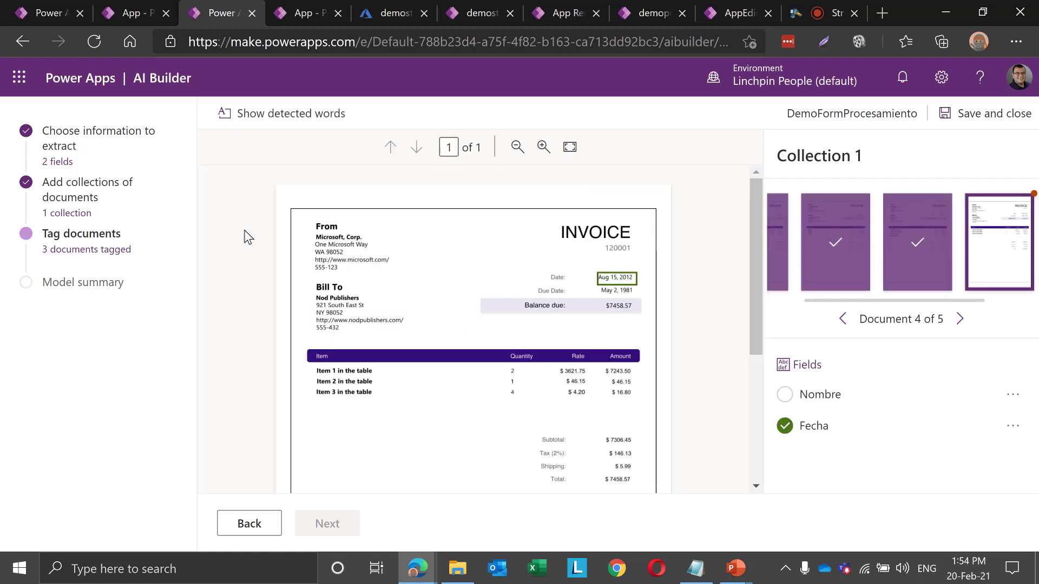
# Tag Microsoft, Corp. and The Phone Company as Nombre on the last two invoices
pyautogui.moveTo(306, 233); pyautogui.dragTo(366, 246)
pyautogui.click(447, 290)
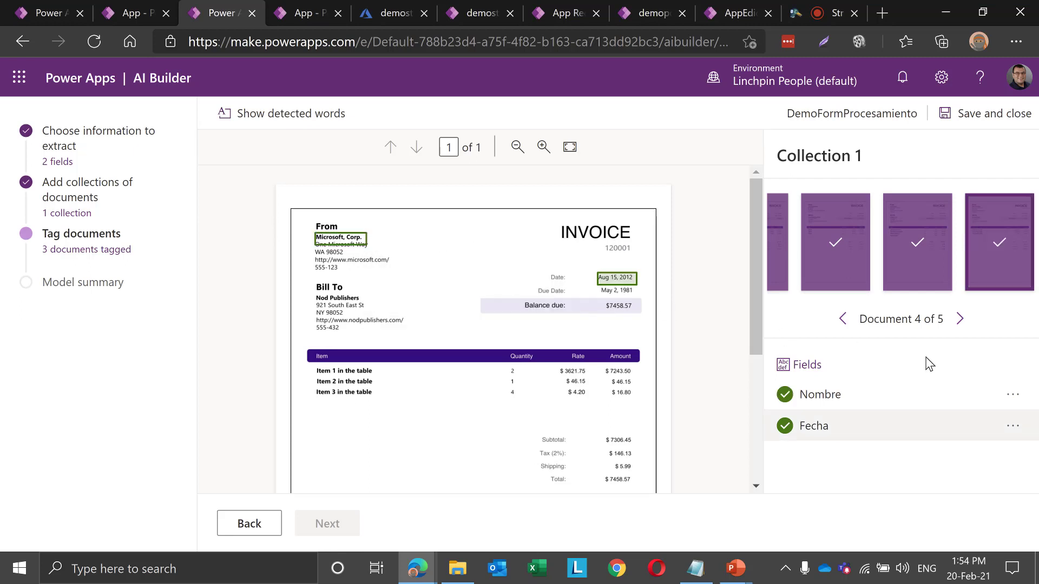
pyautogui.click(960, 326)
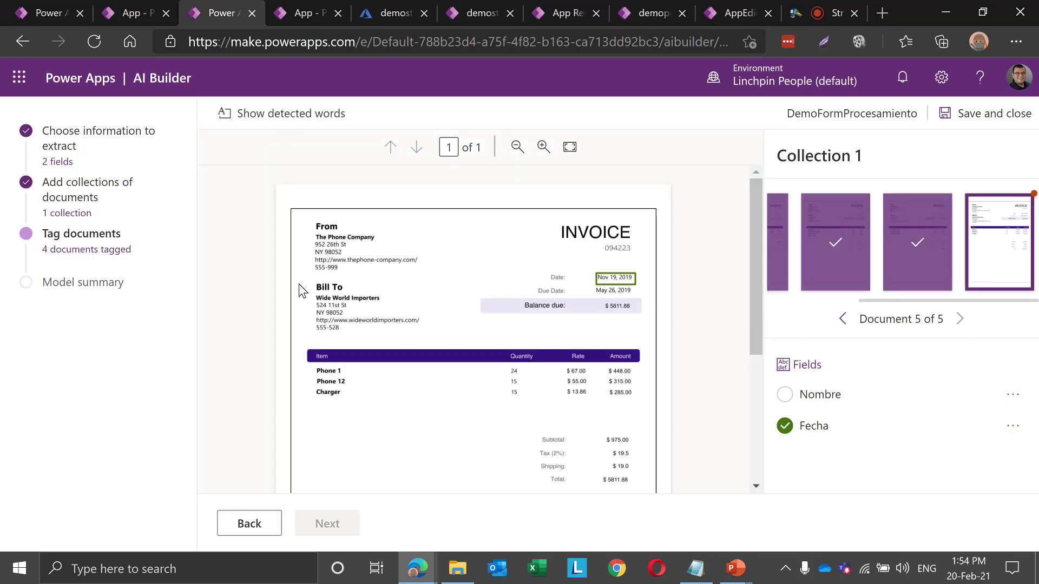
pyautogui.moveTo(308, 230); pyautogui.dragTo(383, 243)
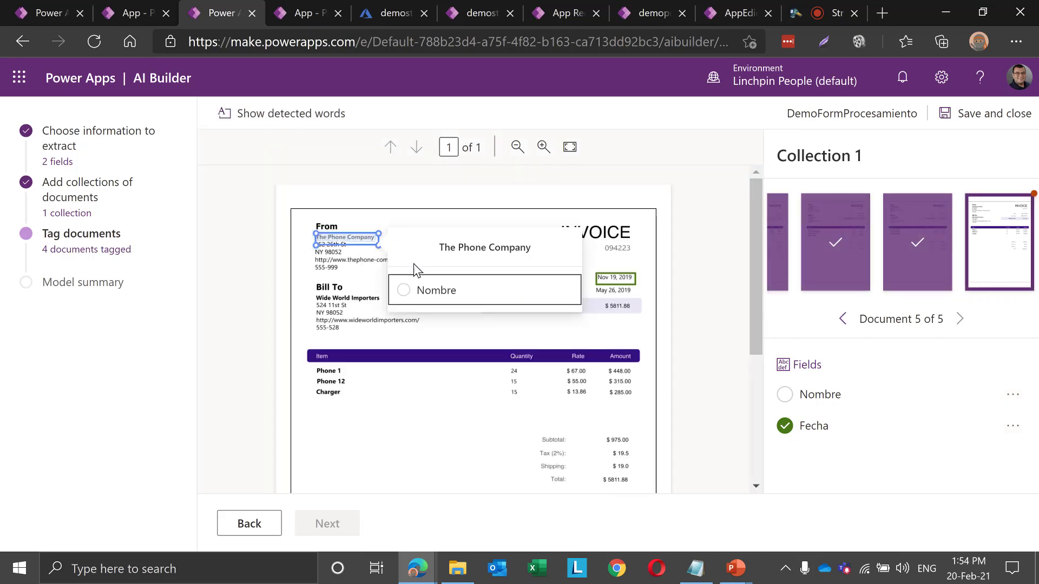
pyautogui.click(433, 294)
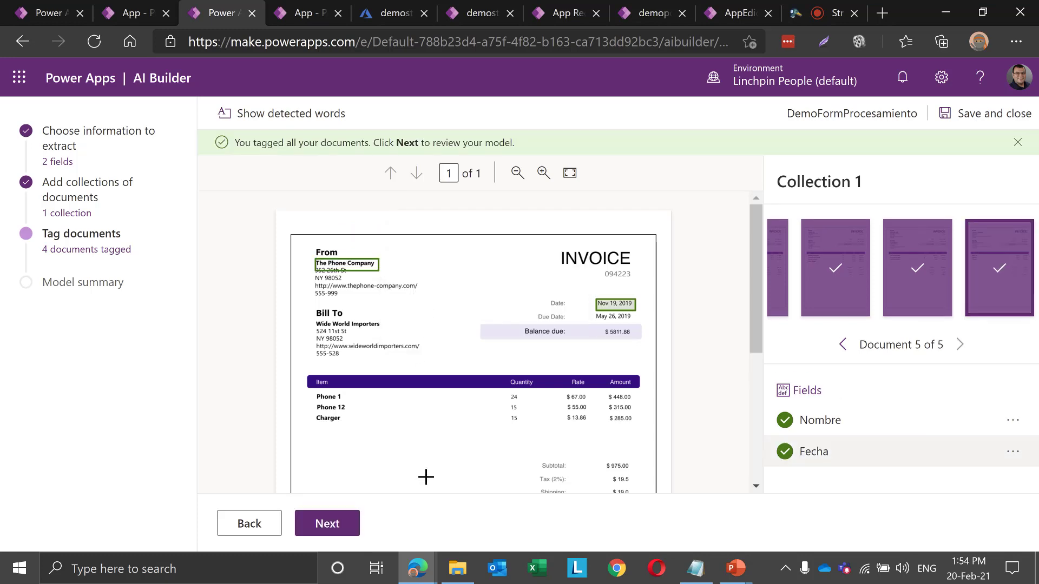
pyautogui.click(343, 528)
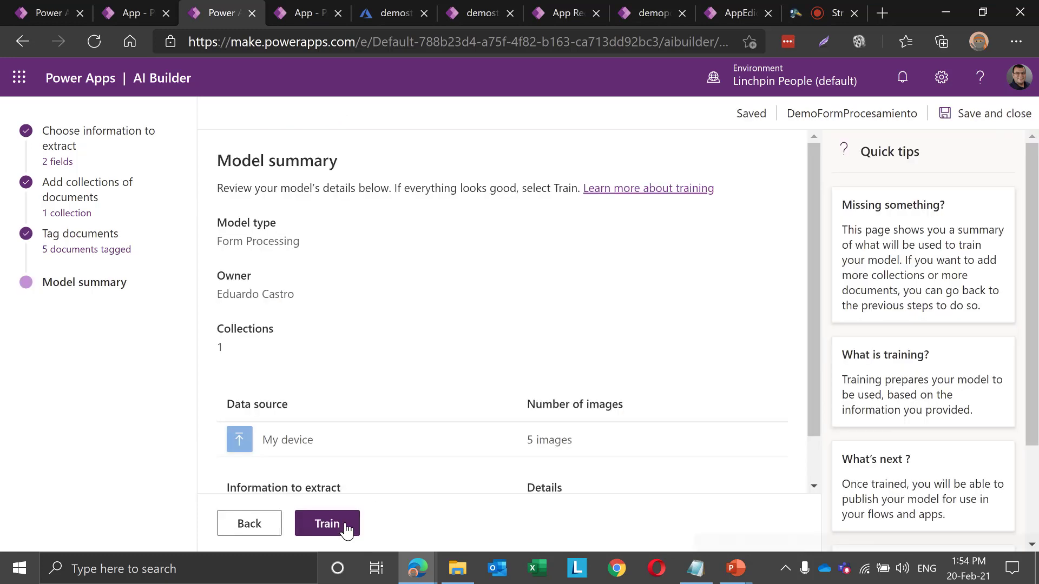
# Train DemoFormProcesamiento and return to the models list showing it as Training
pyautogui.click(340, 534)
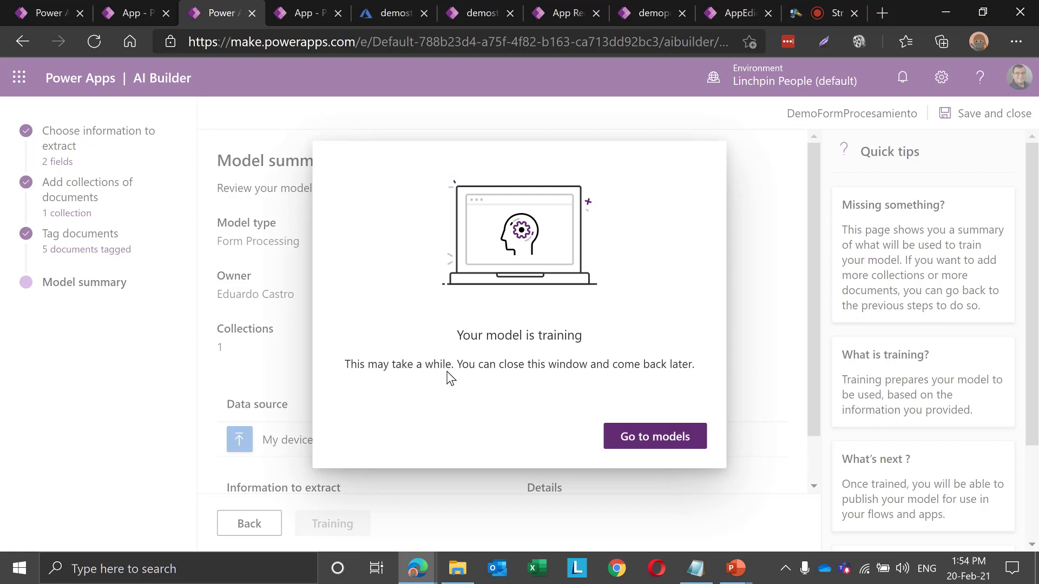
pyautogui.click(656, 453)
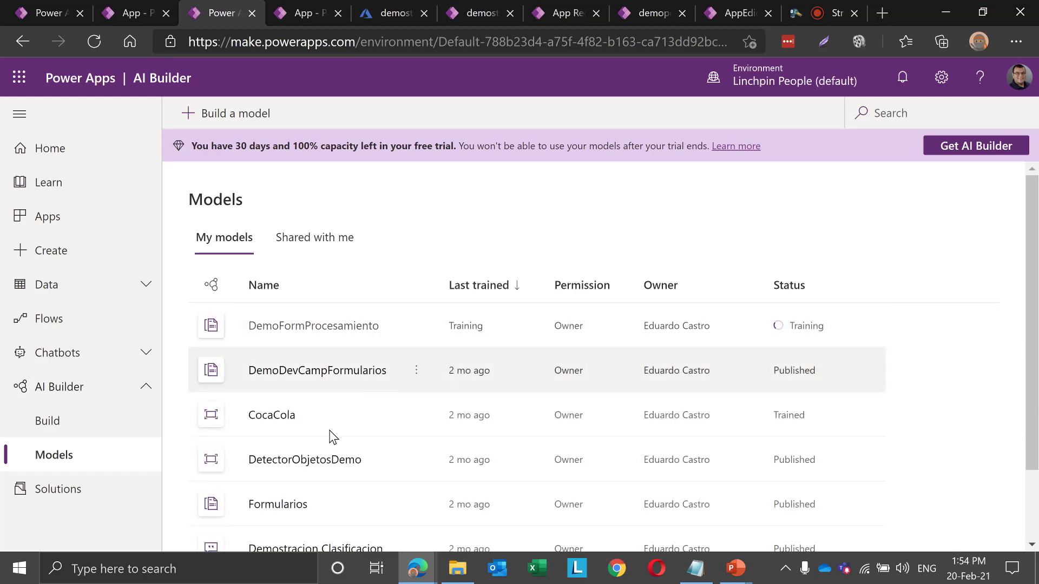
# Refresh the AI models in Studio and assign Formularios to the form processor
pyautogui.click(136, 14)
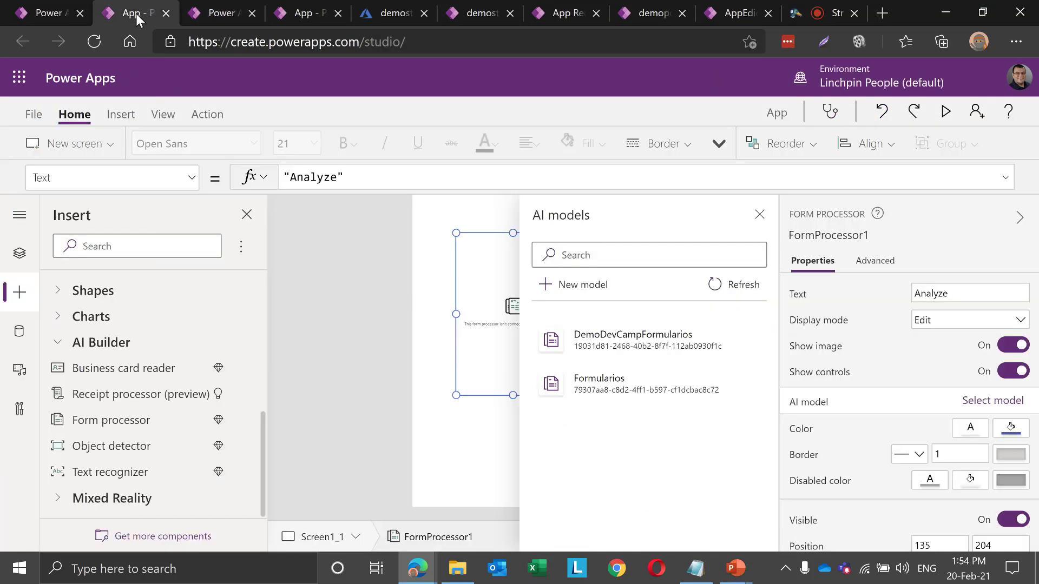
pyautogui.click(756, 286)
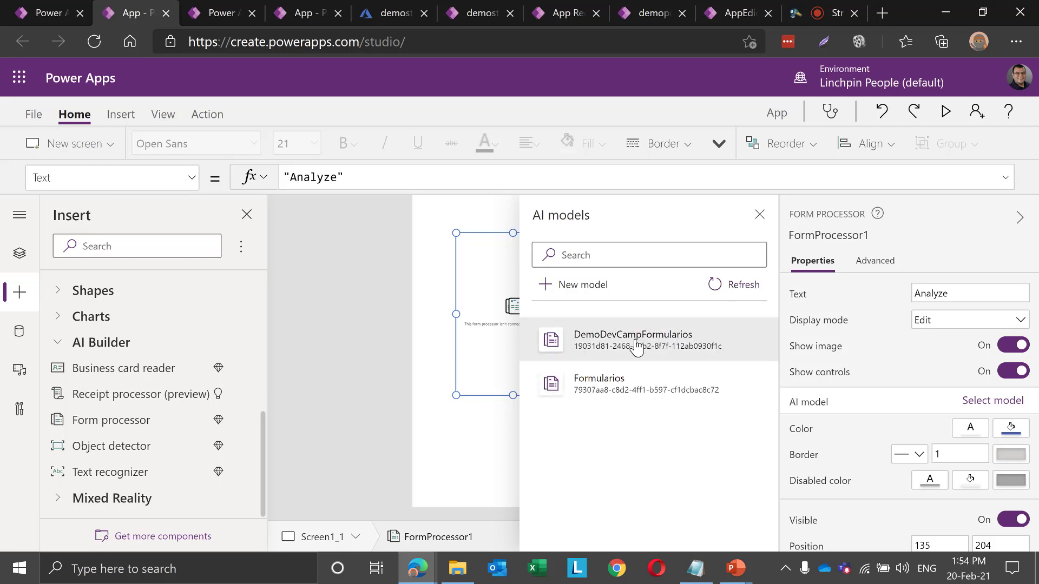
pyautogui.click(599, 381)
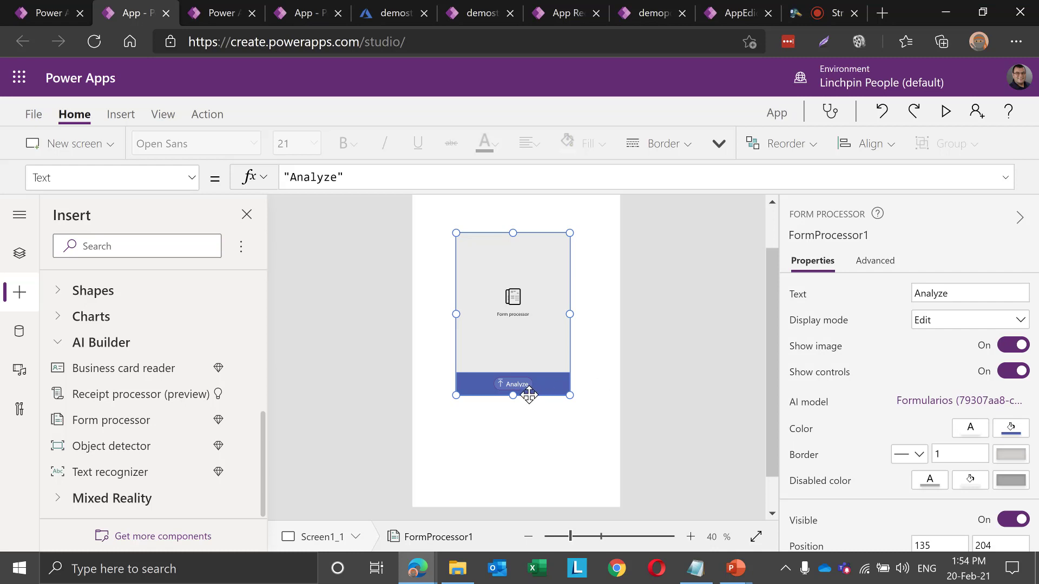
# Preview the app and analyze the invoice image from the Test folder
pyautogui.click(944, 112)
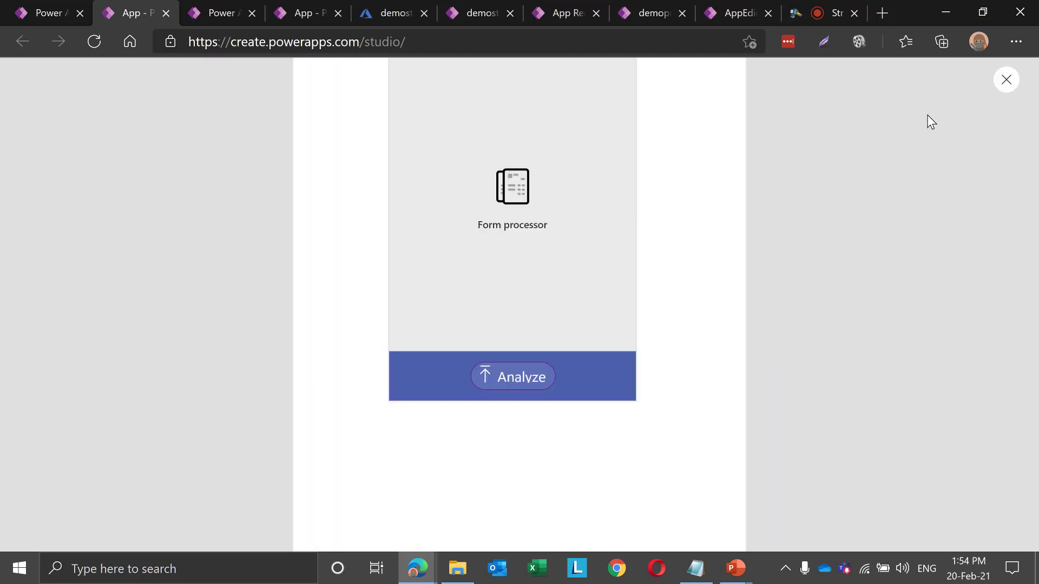
pyautogui.click(517, 349)
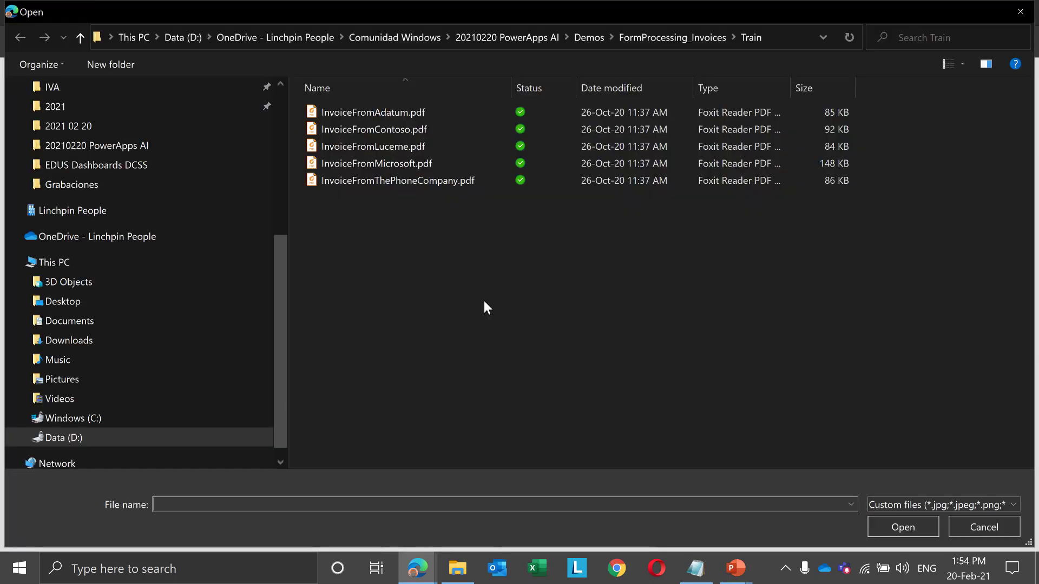
pyautogui.click(660, 39)
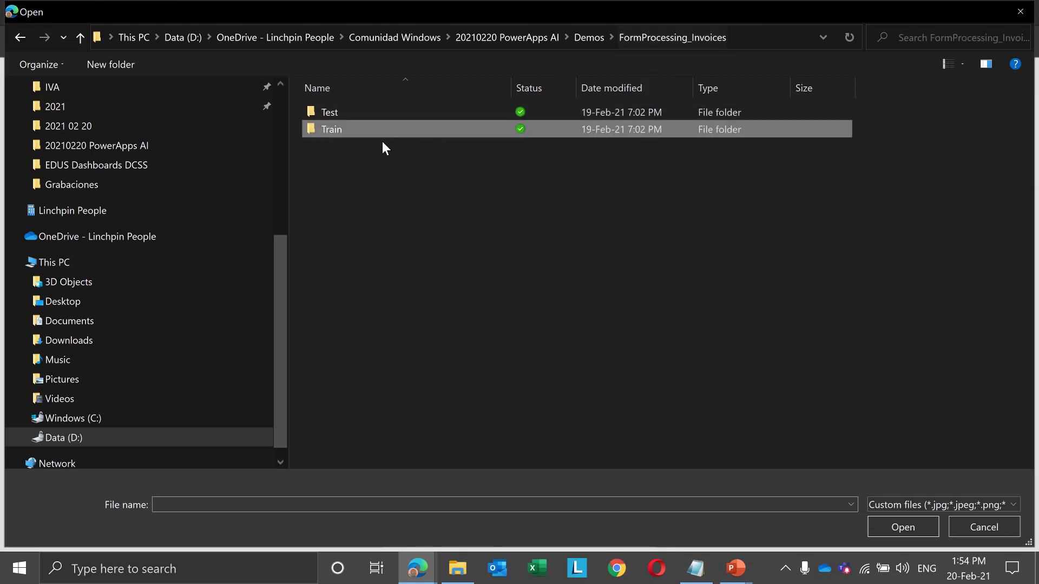
pyautogui.doubleClick(345, 113)
pyautogui.doubleClick(347, 148)
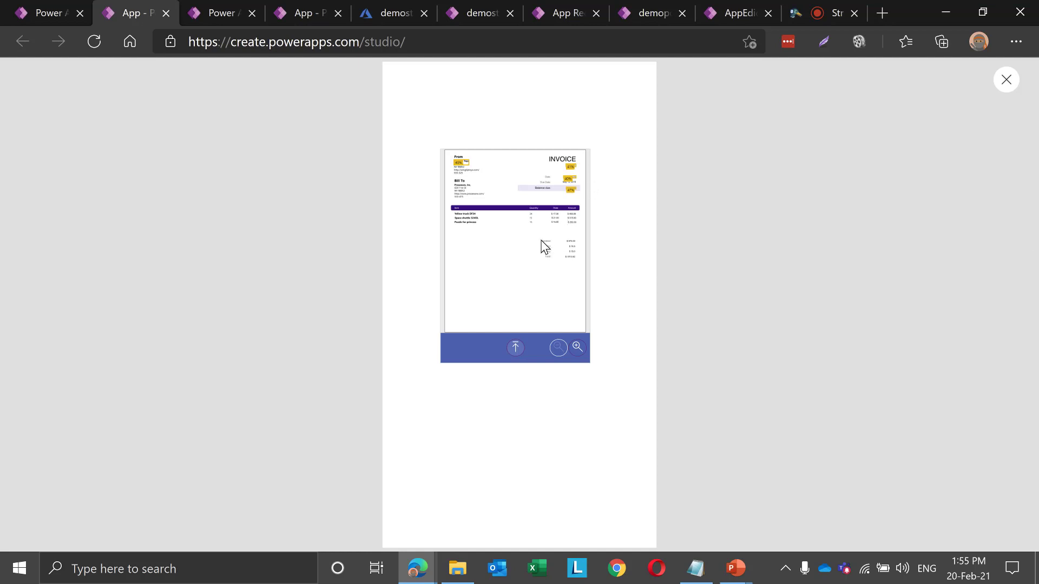
# Zoom in on the analyzed invoice to inspect Emisor, NumeroFactura, Fecha and Monto
pyautogui.hotkey('ctrl', '+')
pyautogui.hotkey('ctrl', '+')
pyautogui.click(577, 349)
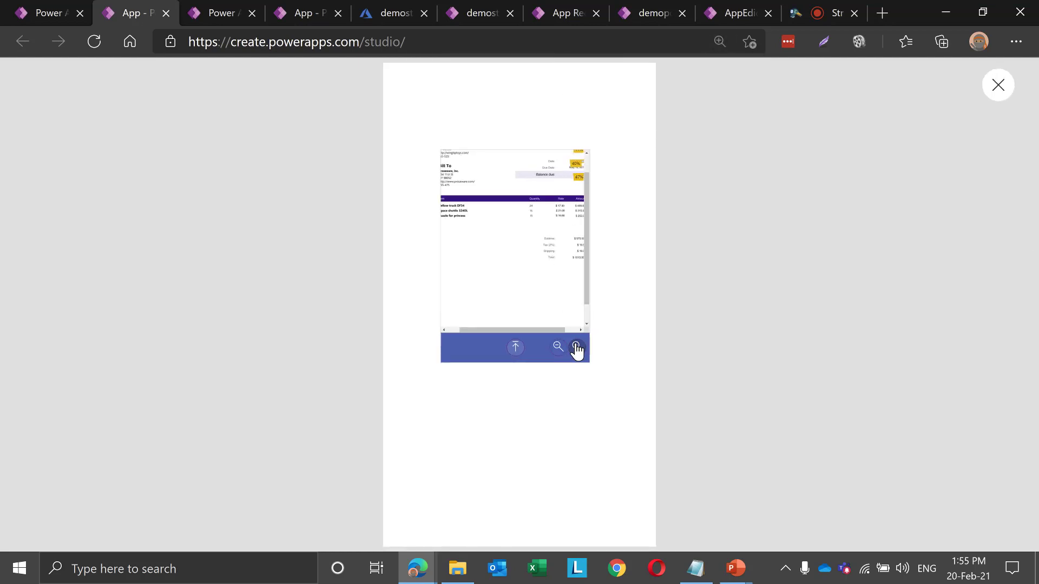
pyautogui.scroll(-2, 563, 316)
pyautogui.moveTo(532, 331); pyautogui.dragTo(559, 323)
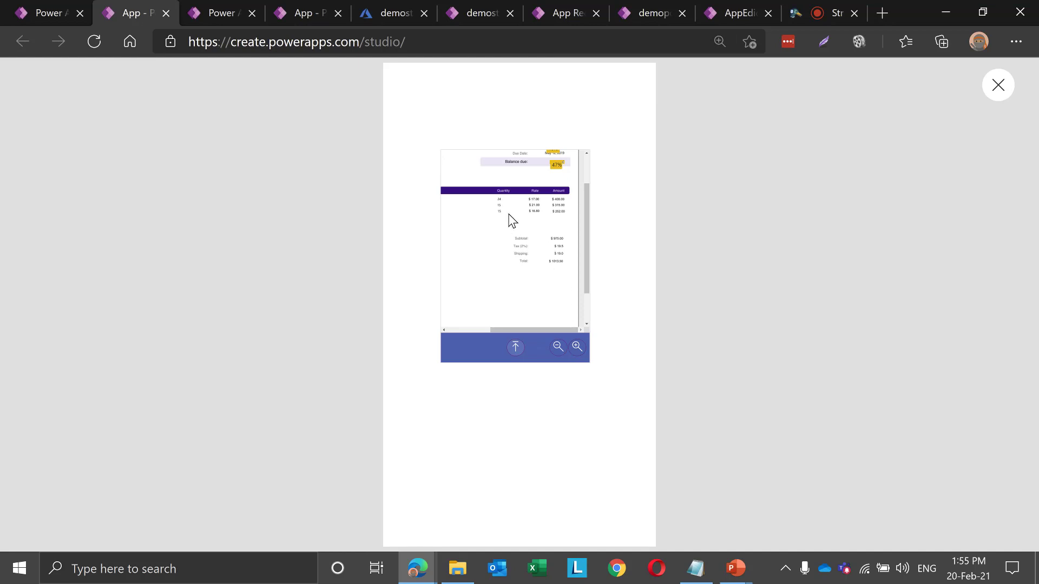
pyautogui.moveTo(584, 251); pyautogui.dragTo(589, 186)
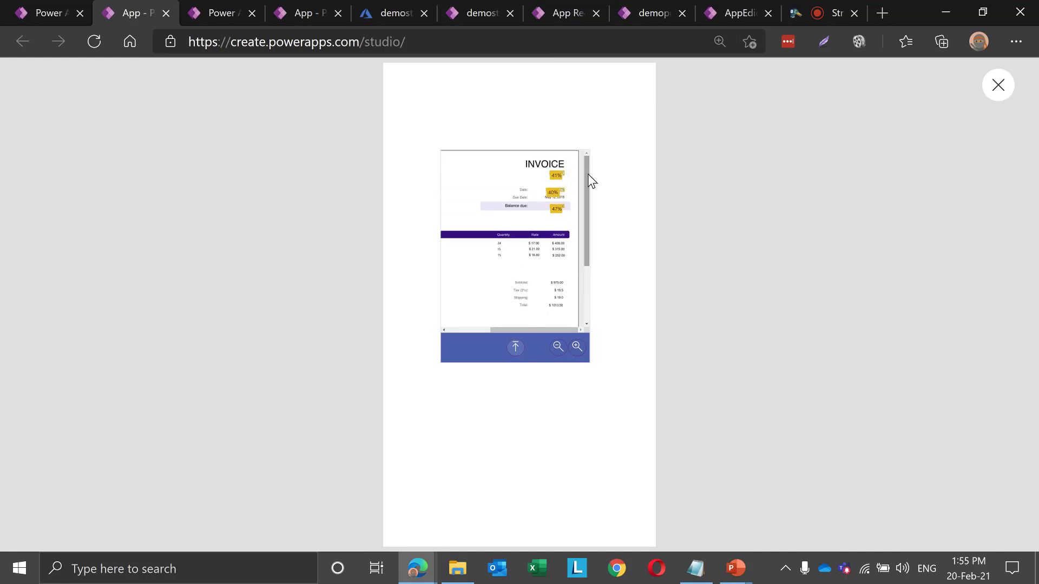
pyautogui.moveTo(543, 186)
pyautogui.click(459, 330)
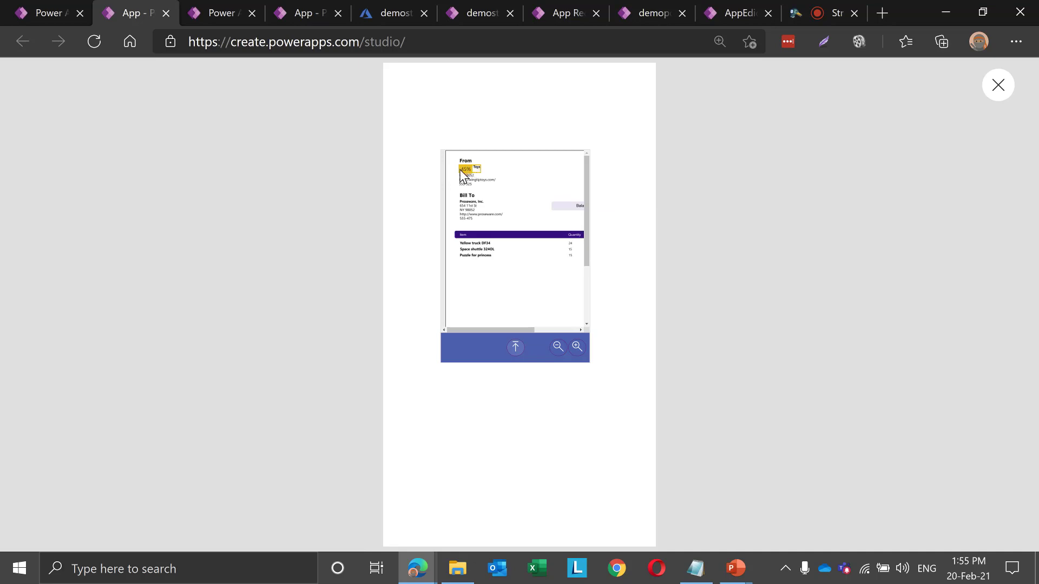
# Exit the app preview, dismiss the Did you know tip, and return to the PowerPoint 'Lector de tarjetas de presentación' slide
pyautogui.click(1004, 87)
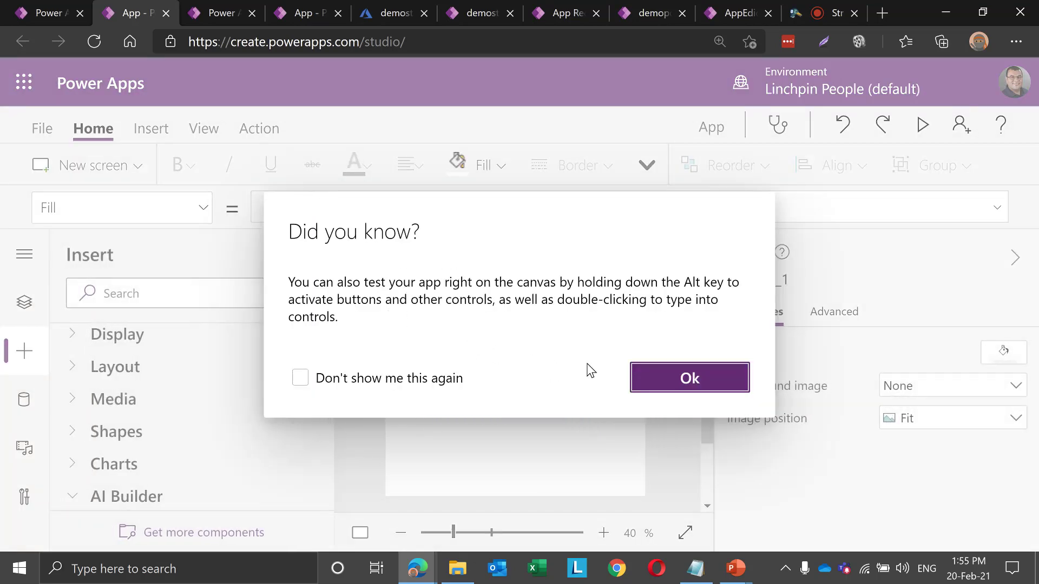
pyautogui.click(652, 385)
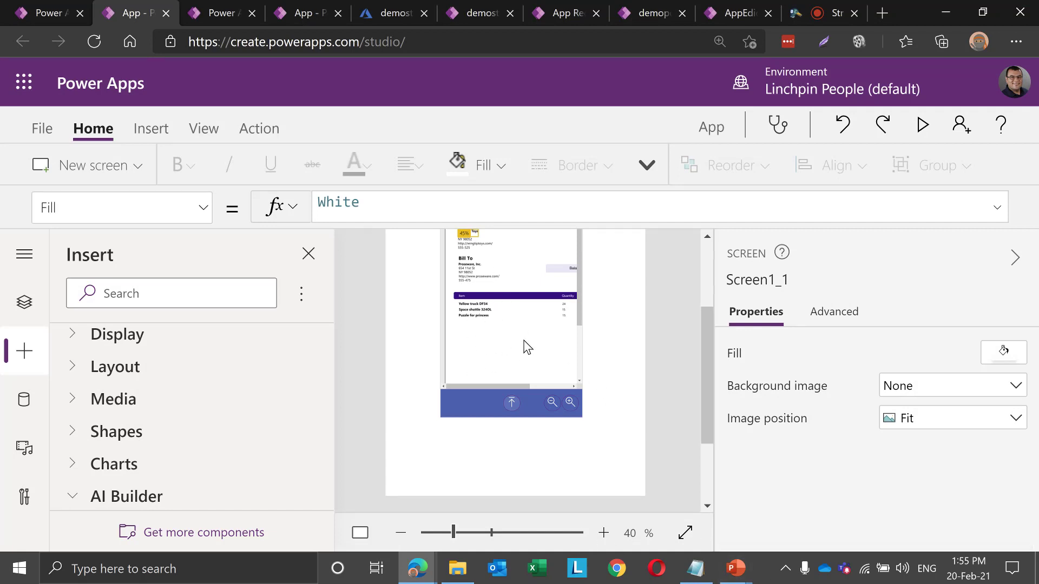
pyautogui.moveTo(750, 571)
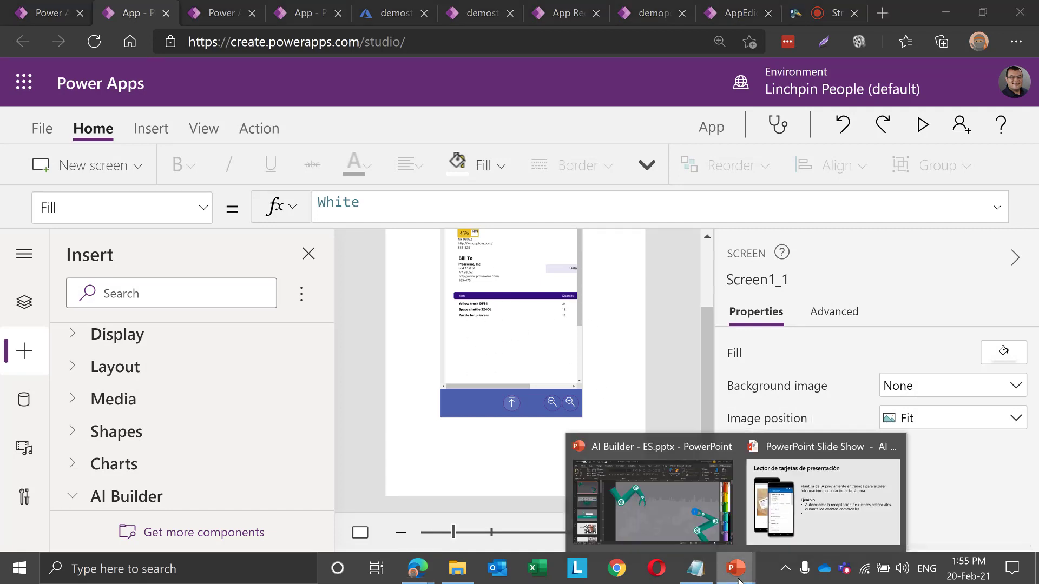
pyautogui.click(812, 513)
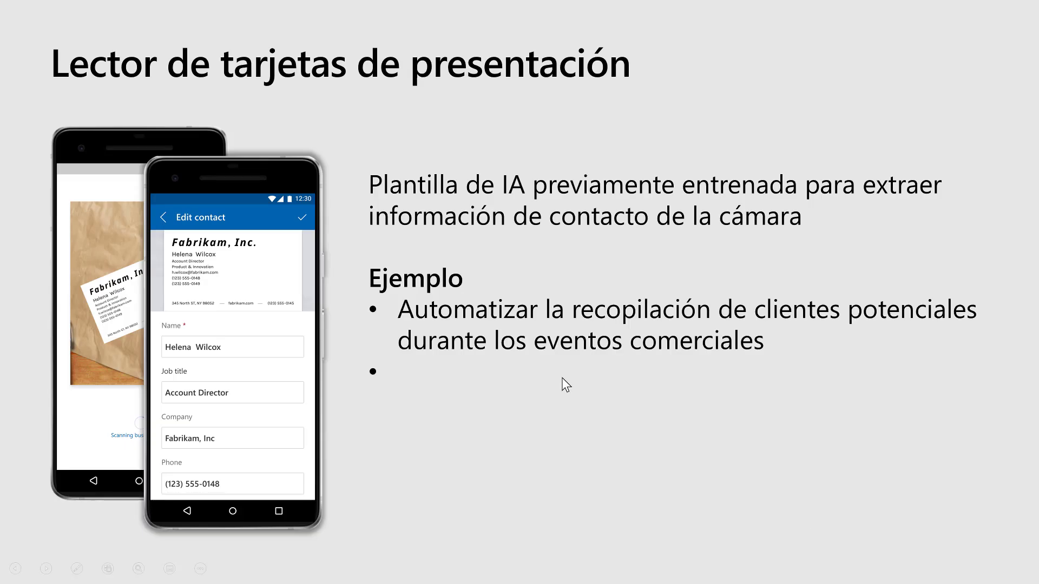